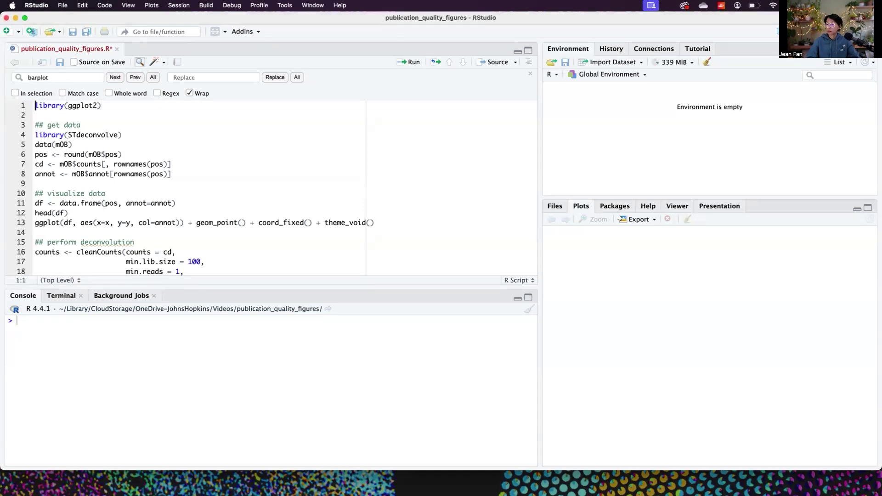
Run the script lines that load ggplot2 and STdeconvolve and extract the mOB positions, counts and annotations.
key("super+Return")
key("super+Return")
key("super+Return")
key("super+Return")
key("super+Return")
key("super+Return")
key("super+Return")
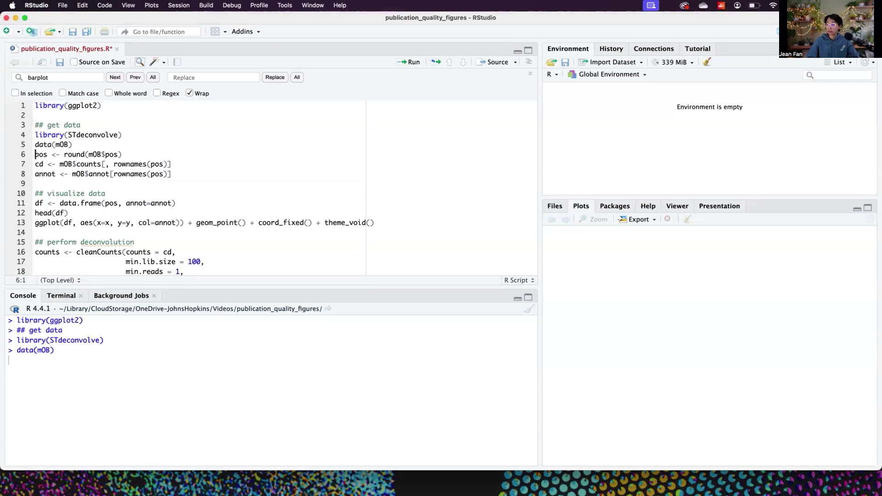
Run the visualize data section to build the data frame, preview it and plot the annotated spots.
key("super+Return")
key("super+Return")
key("super+Return")
key("super+Return")
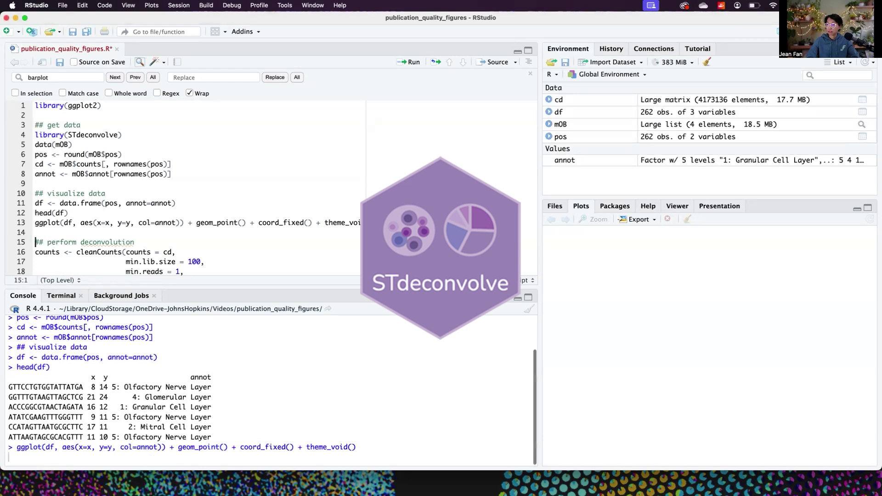
Run the deconvolution section from cleanCounts through the LDA fit with K = 8 to extracting deconProp and deconGexp.
key("super+Return")
key("super+Return")
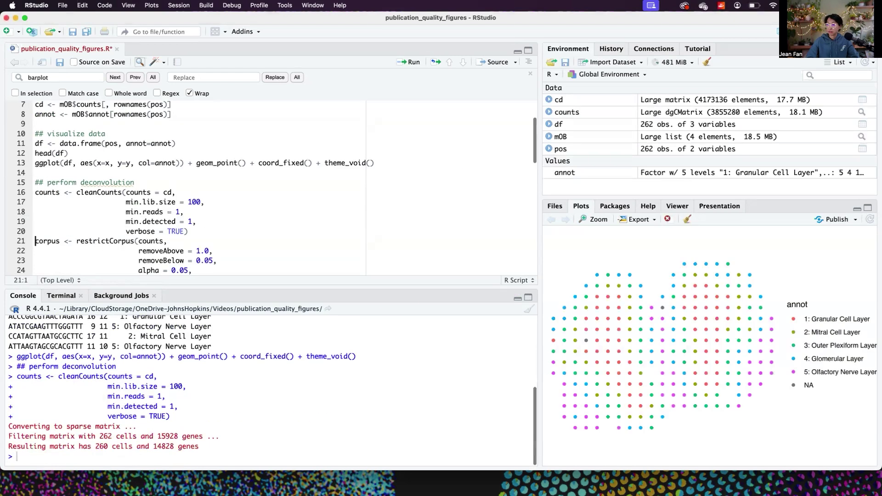
key("super+Return")
key("super+Return")
key("super+Return")
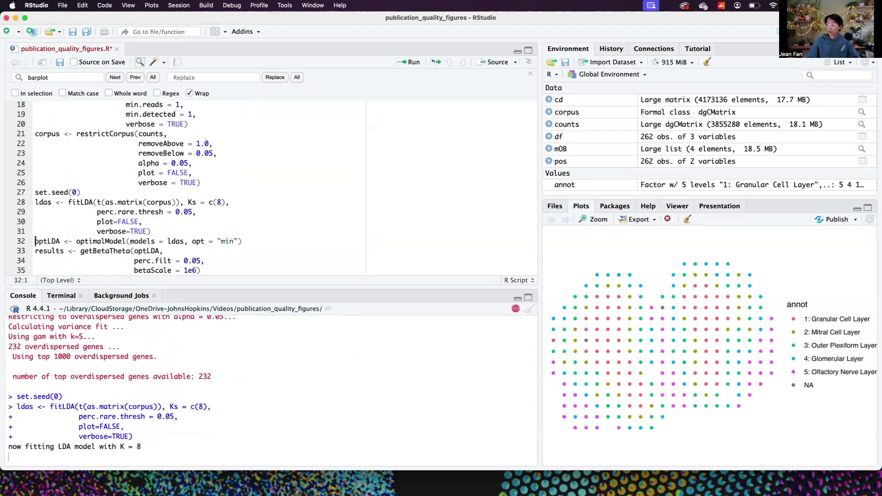
key("super+Return")
key("super+Return")
key("super+Return")
key("super+Return")
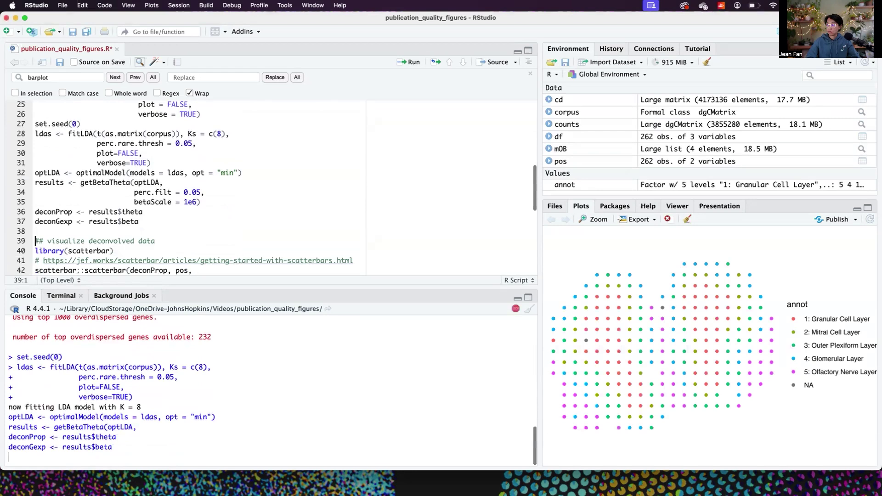
Load scatterbar and run the scatterbar plot of the deconvolved proportions.
key("super+Return")
key("super+Return")
key("super+Return")
key("super+Return")
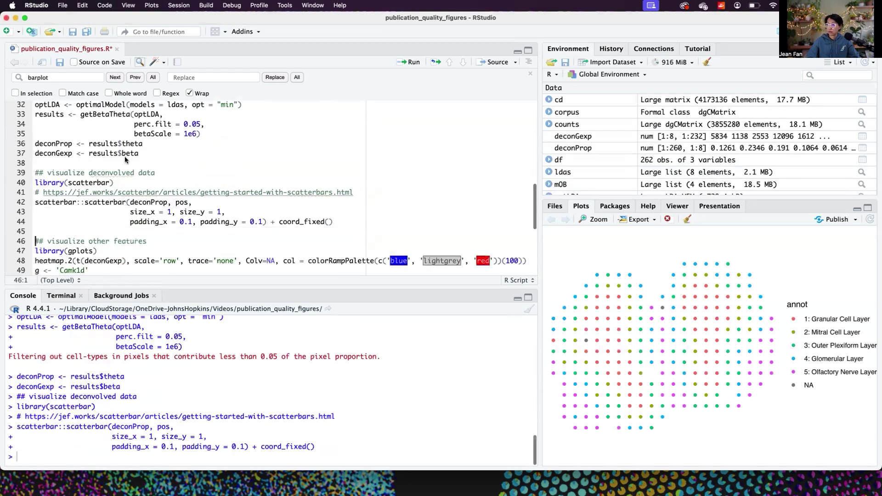
Export the scatterbar plot as a PDF named panel_deconvolution into the figure_panels folder.
left_click(630, 219)
left_click(652, 243)
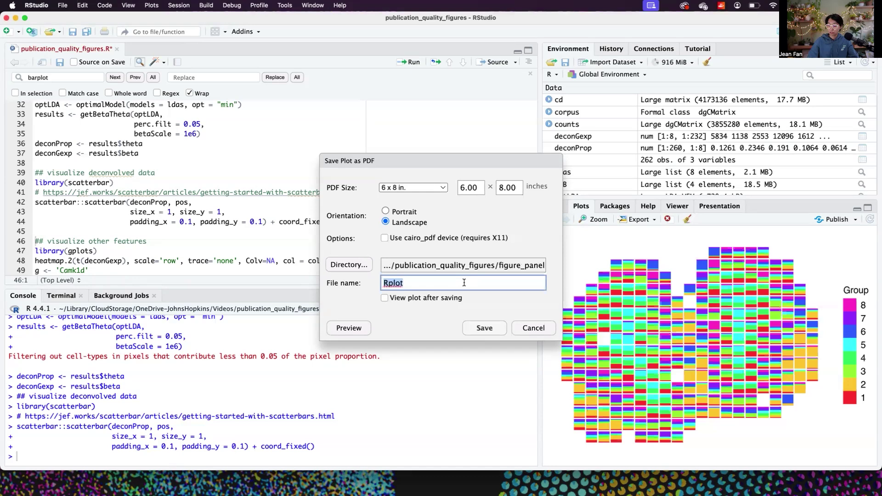
type("panel_deconvolution")
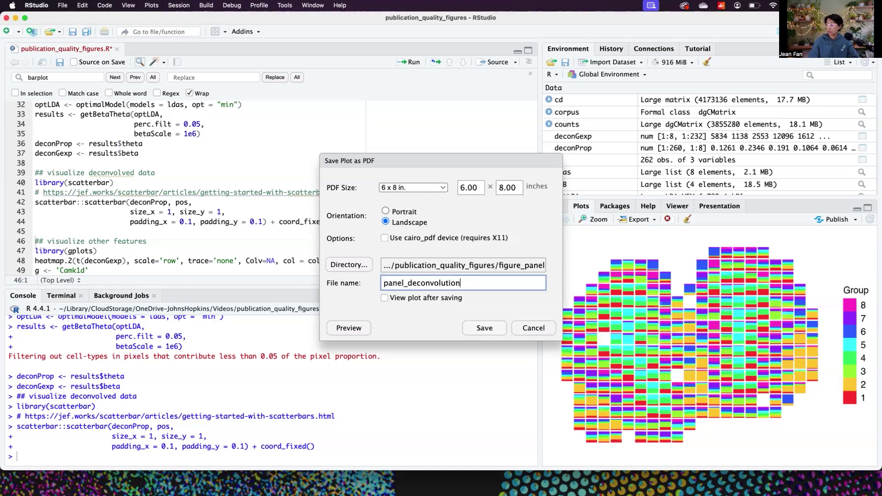
key("Return")
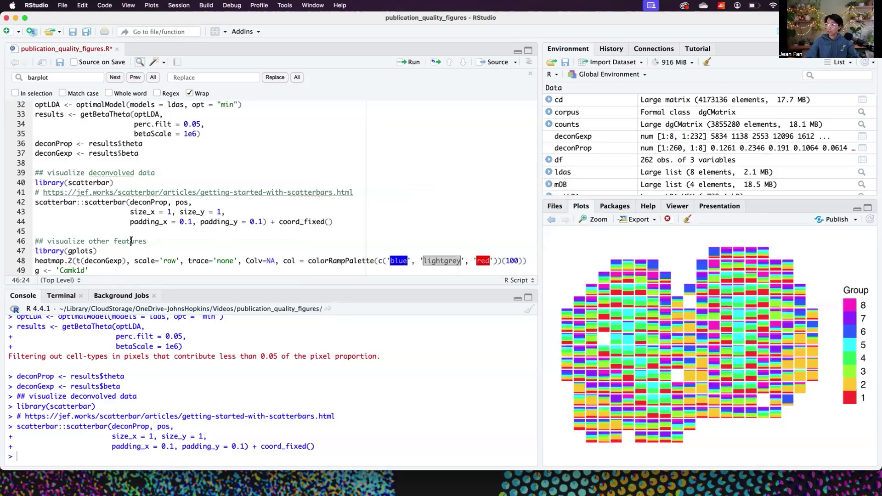
Run the gplots heatmap of deconGexp and export it as a PDF named panel_heatmap.
key("super+Return")
key("super+Return")
key("super+Return")
left_click(638, 219)
left_click(669, 248)
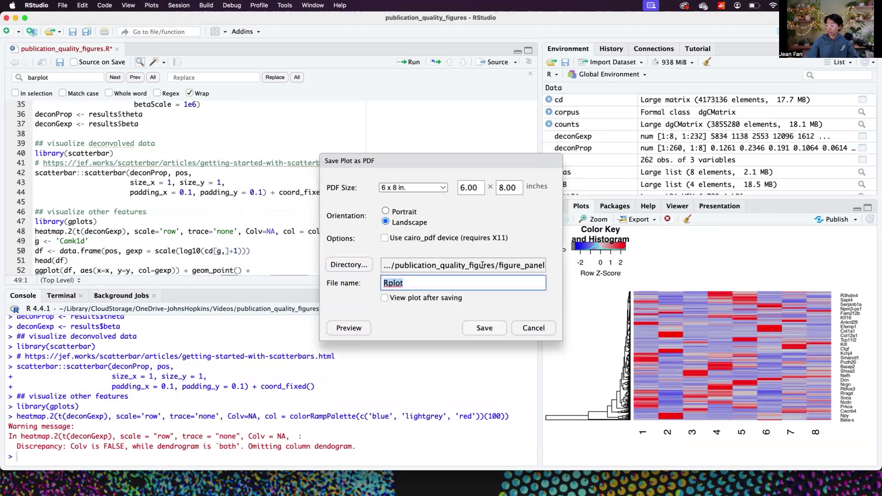
type("panel_heatmap")
key("Return")
Run the Camk1d spatial expression plot and export it as a PDF named panel_gene1.
key("super+Return")
key("super+Return")
key("super+Return")
key("super+Return")
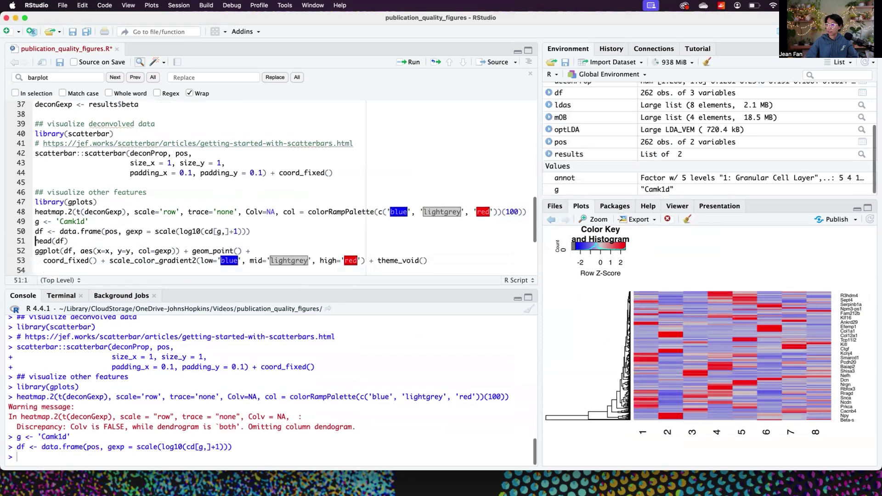
left_click(639, 219)
left_click(639, 247)
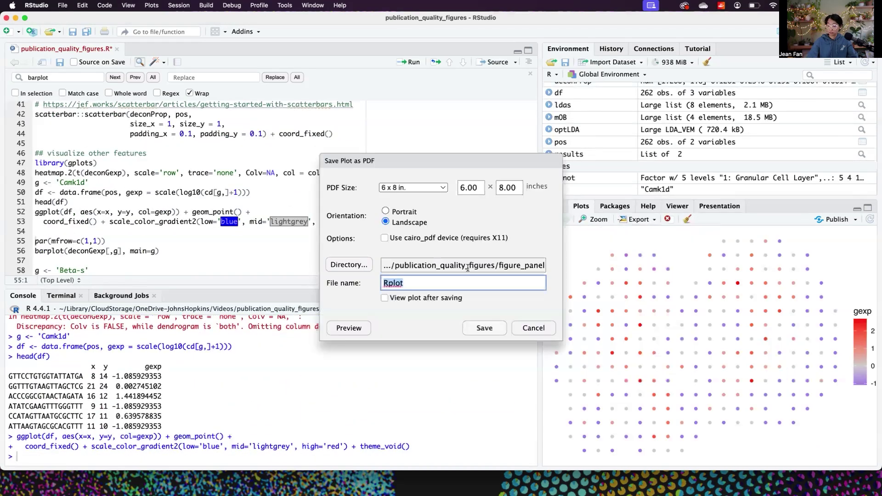
type("panel_gene")
key("Return")
Run the Camk1d bar plot and export it as a PDF named panel_barplot_gene1.
key("super+Return")
key("super+Return")
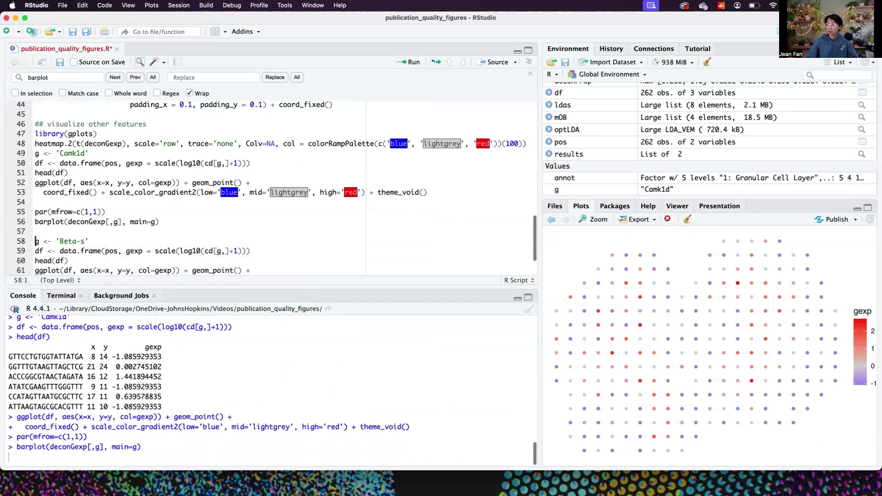
left_click(638, 219)
left_click(636, 244)
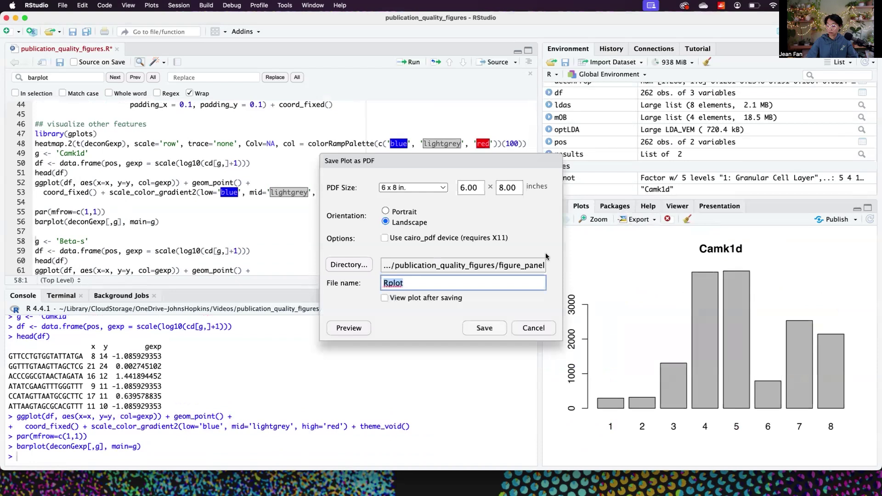
type("panel_barplot_gene")
key("Return")
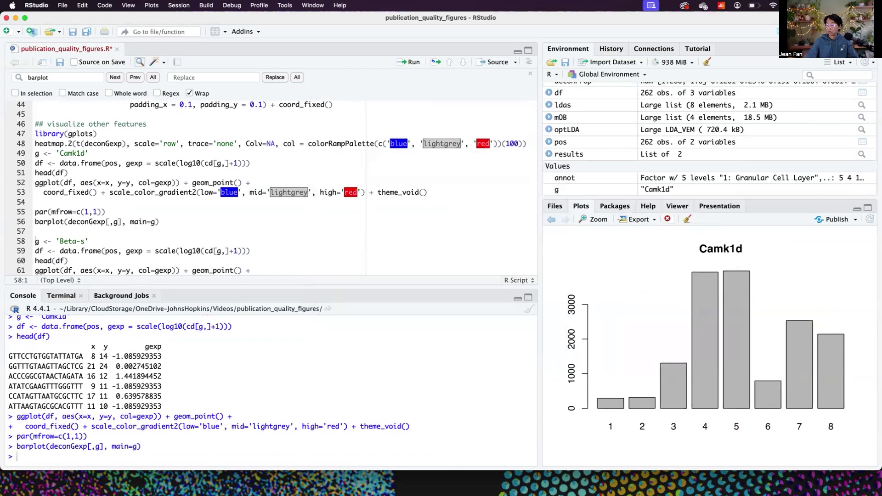
Run the Beta-s spatial expression plot and export it as a PDF named panel_gene2.
key("super+Return")
key("super+Return")
key("super+Return")
key("super+Return")
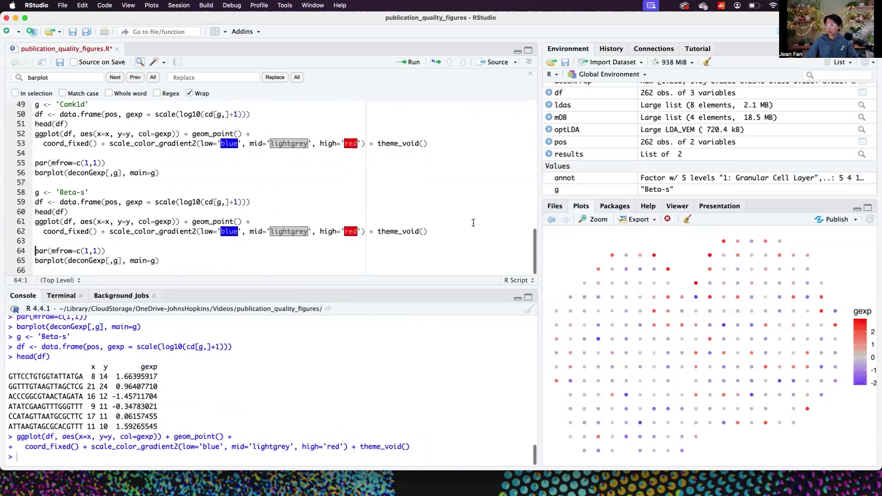
left_click(638, 219)
left_click(632, 246)
type("panel")
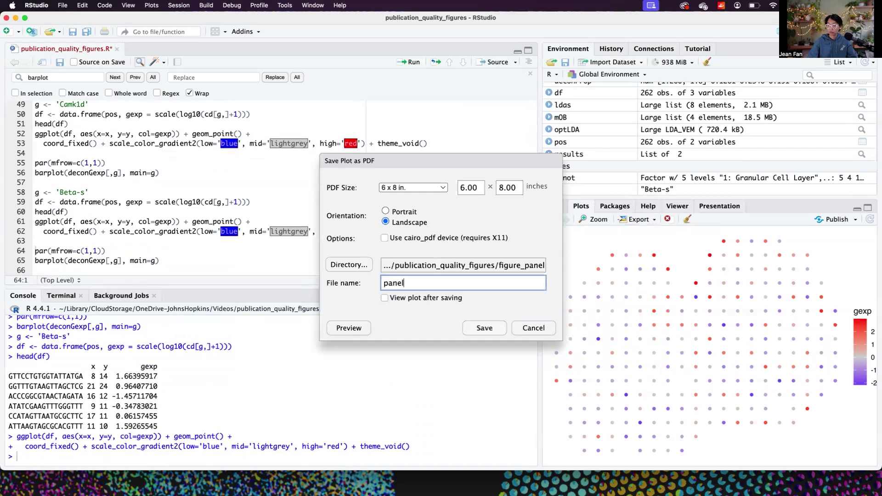
type("_gen")
key("Return")
Run the Beta-s bar plot and export it as a PDF named panel_barplot_gene2.
key("super+Return")
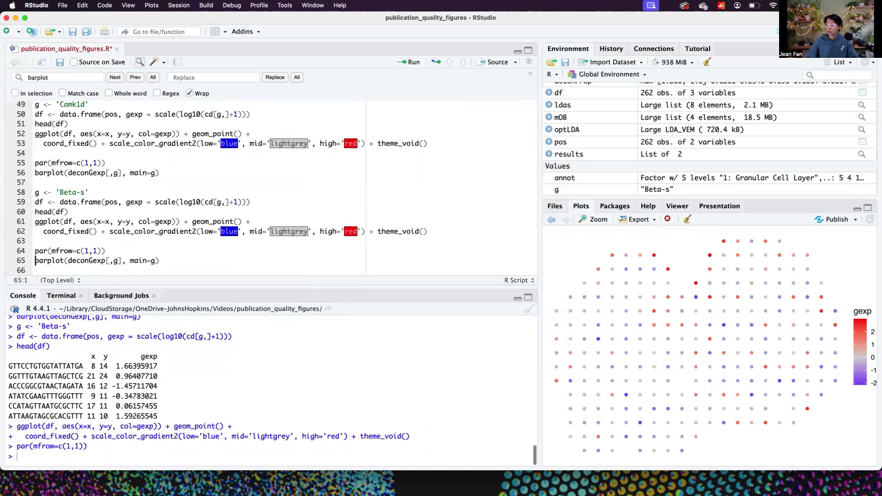
key("super+Return")
left_click(639, 219)
left_click(633, 247)
type("panel_barplot_gene")
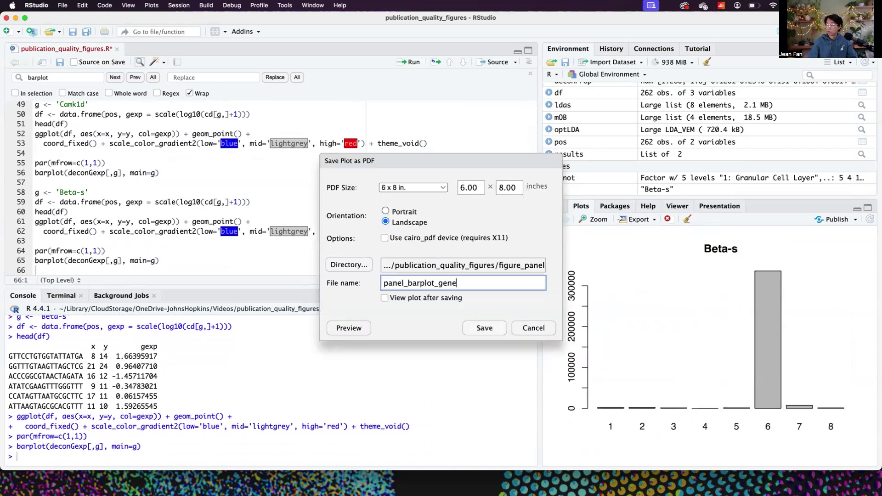
key("Return")
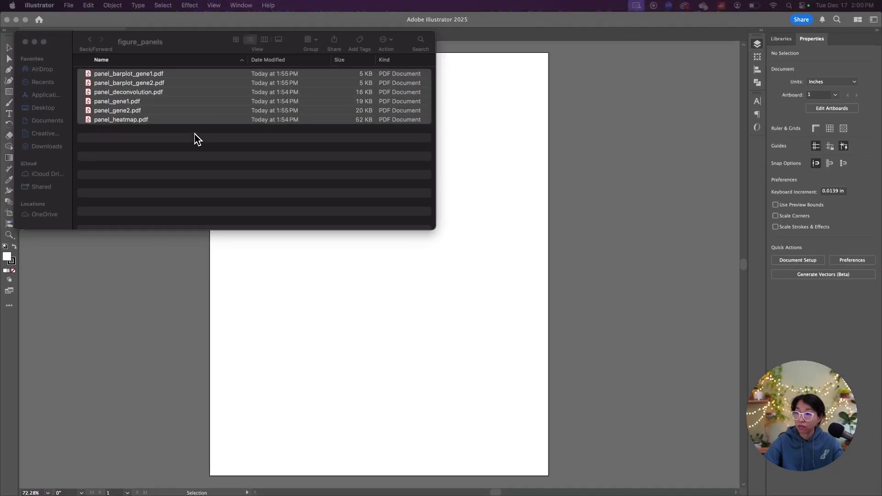
Switch to Adobe Illustrator and place all the PDF panels from the figure_panels folder on the blank artboard.
key("super+a")
left_click_drag(181, 106, 327, 318)
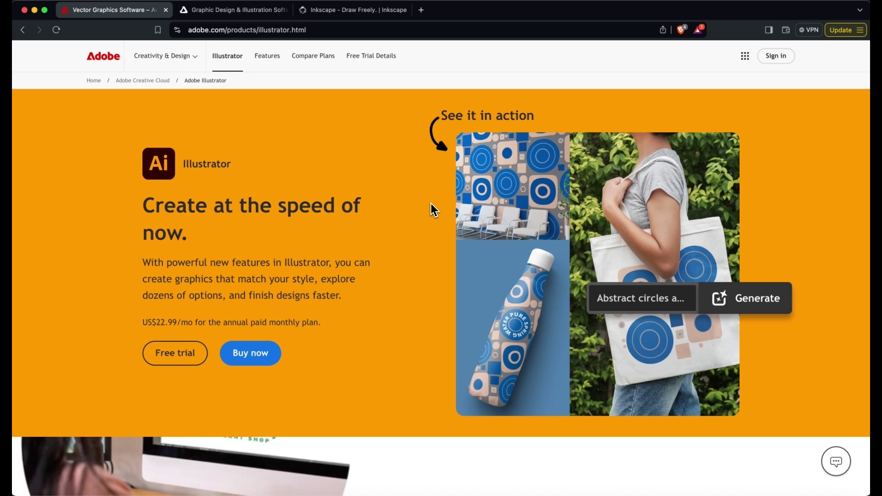
Switch to the web browser and review the product pages of Adobe Illustrator, Affinity Designer 2 and Inkscape, including Inkscape's download options.
scroll(431, 203, "down", 15)
scroll(430, 204, "down", 15)
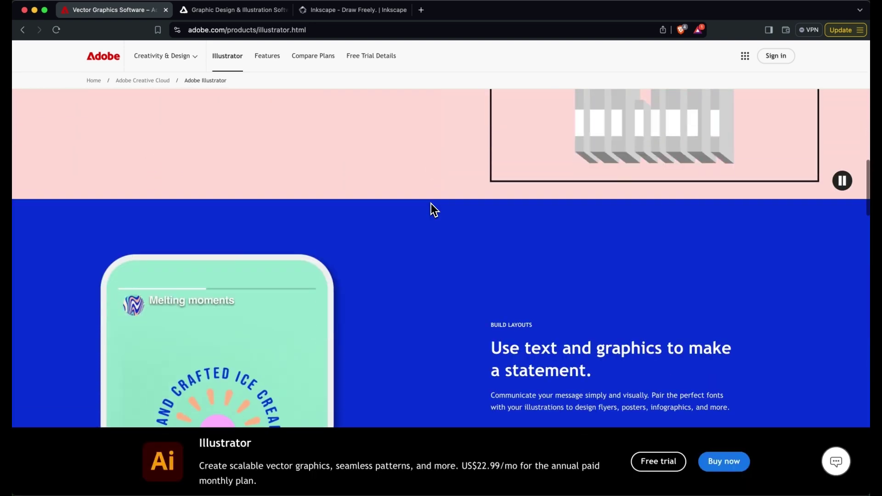
scroll(431, 203, "down", 7)
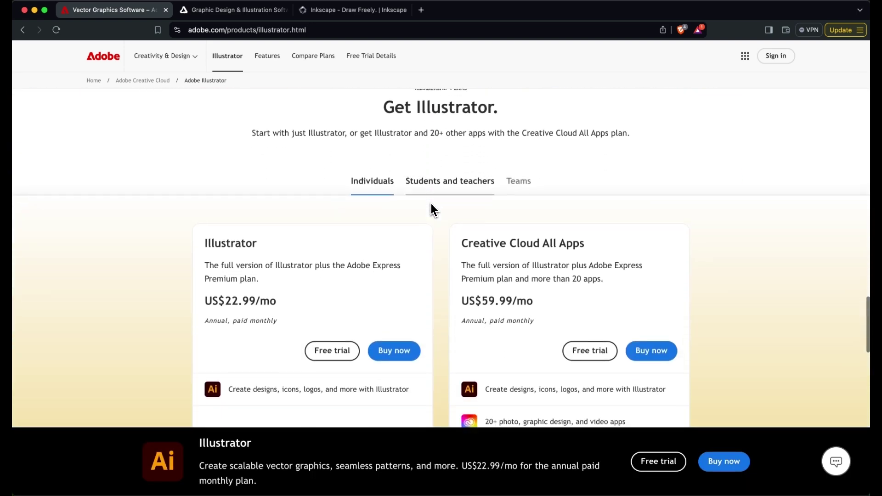
left_click(233, 10)
scroll(249, 146, "down", 20)
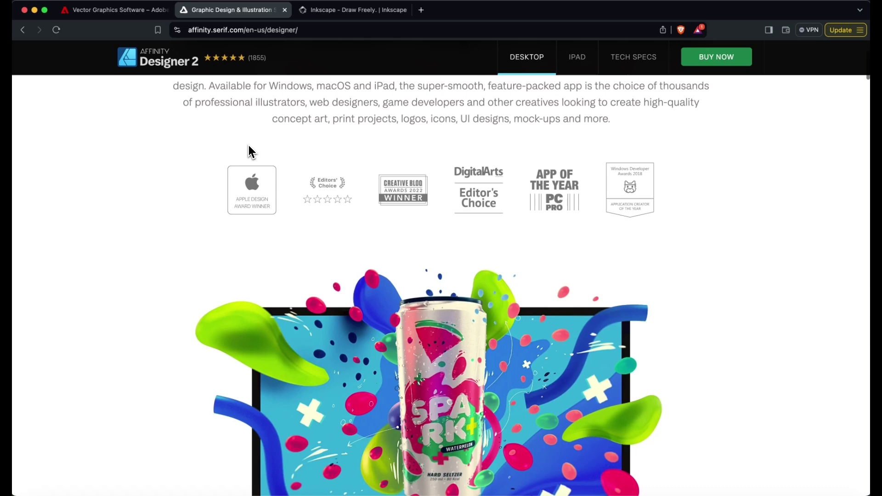
scroll(249, 145, "down", 20)
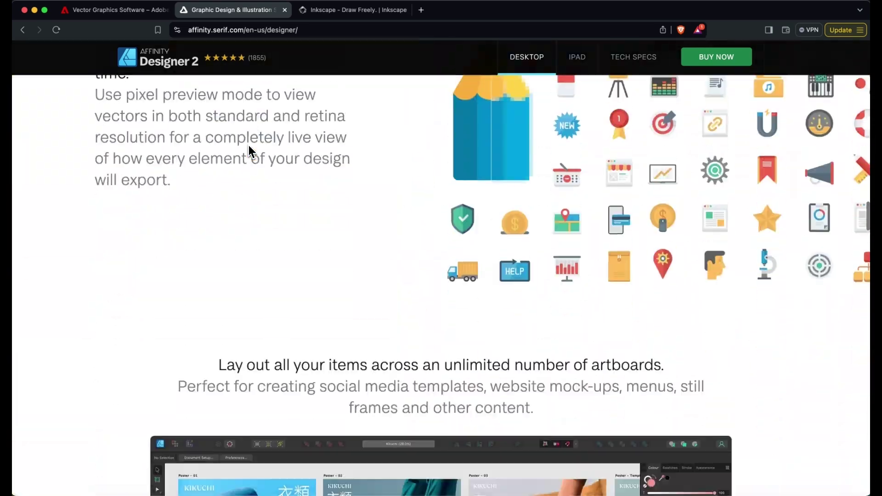
scroll(249, 151, "down", 20)
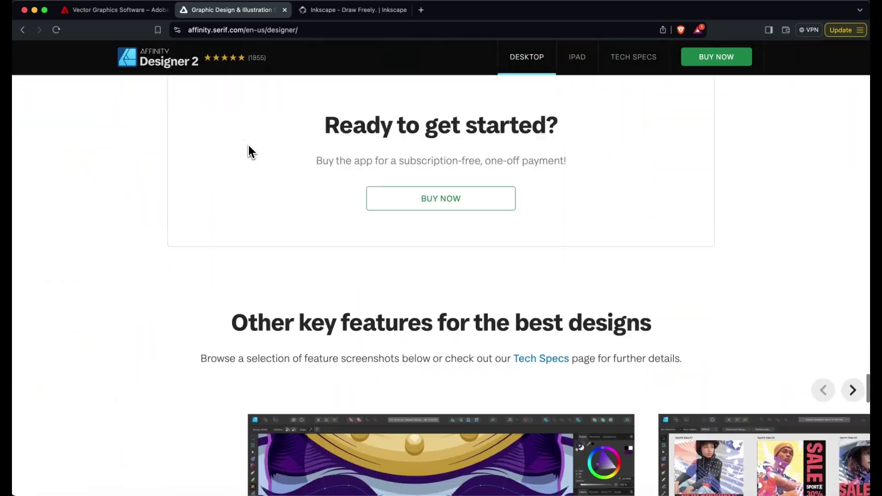
left_click(330, 11)
scroll(118, 84, "down", 20)
scroll(117, 84, "up", 20)
mouse_move(256, 94)
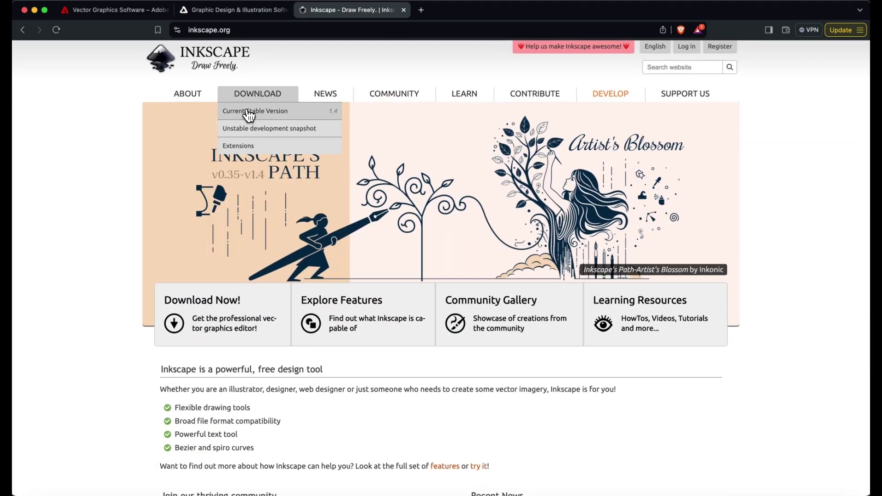
left_click(245, 166)
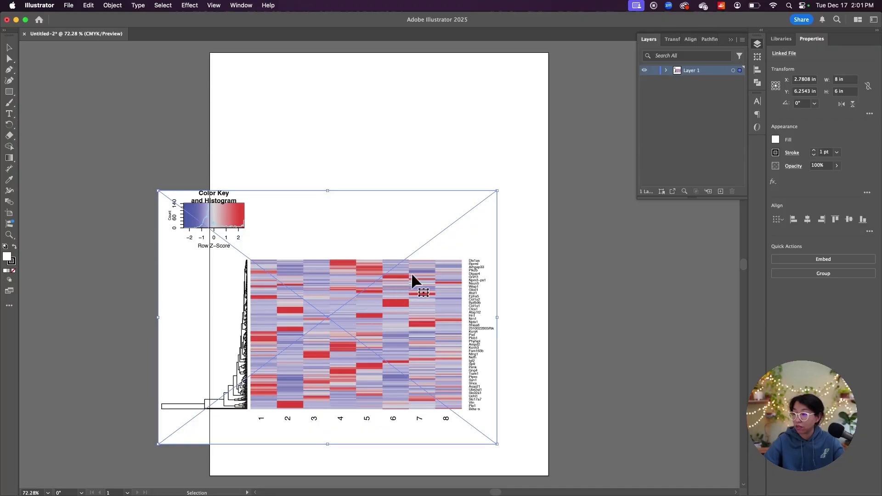
In Illustrator, spread the stacked linked panels apart across and beside the artboard.
left_click_drag(411, 272, 572, 209)
left_click(299, 266)
left_click_drag(428, 246, 266, 284)
left_click_drag(578, 230, 498, 338)
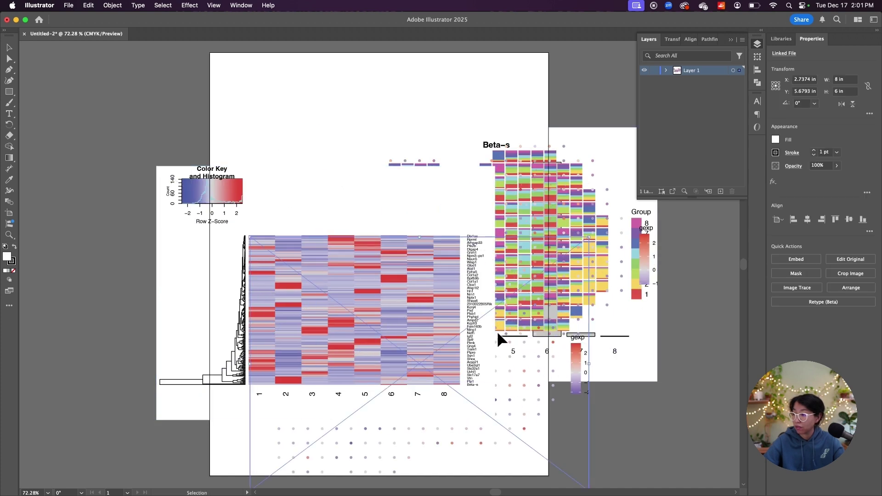
Embed all the linked panels in the document and clear the selection.
key("super+a")
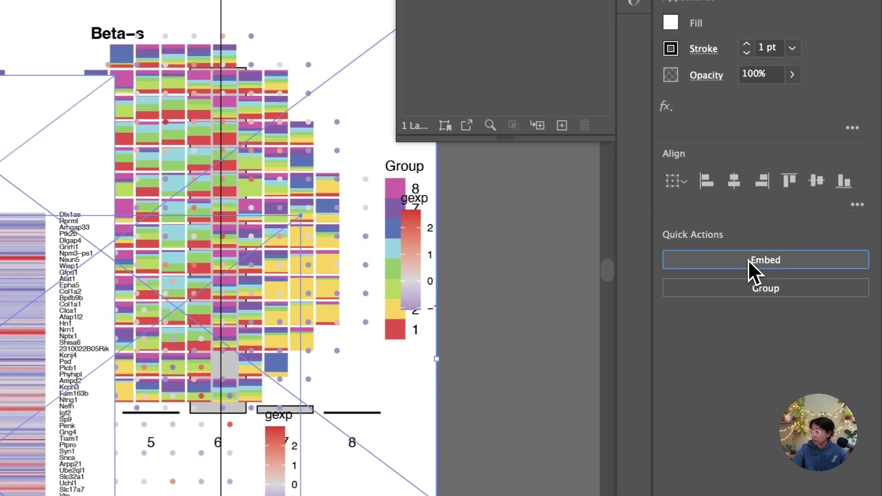
left_click(814, 259)
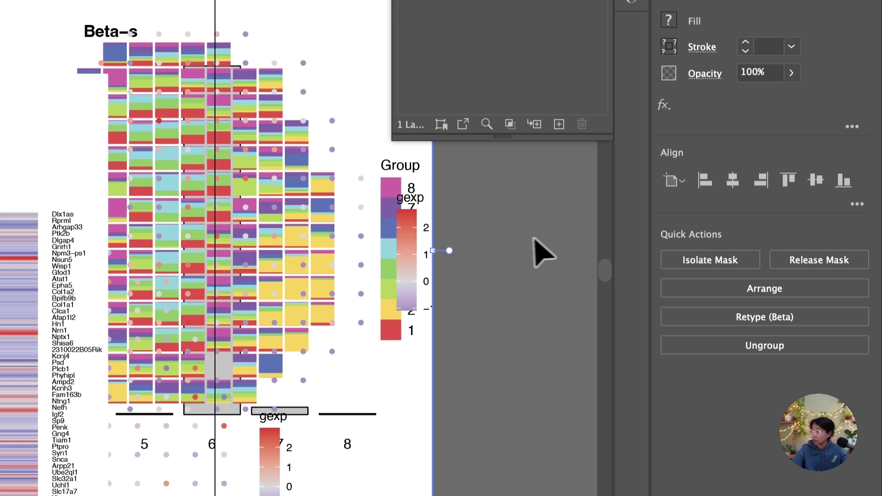
left_click(520, 237)
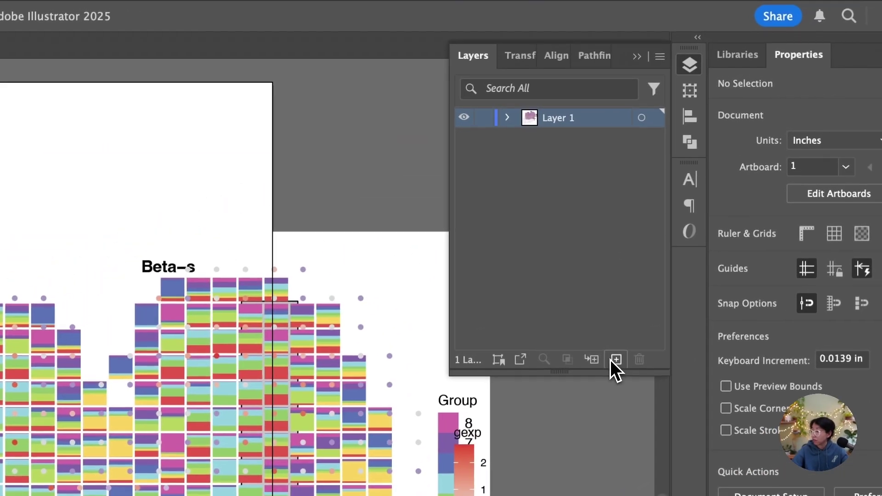
Create a new layer and paste the heatmap panel onto it.
left_click(615, 360)
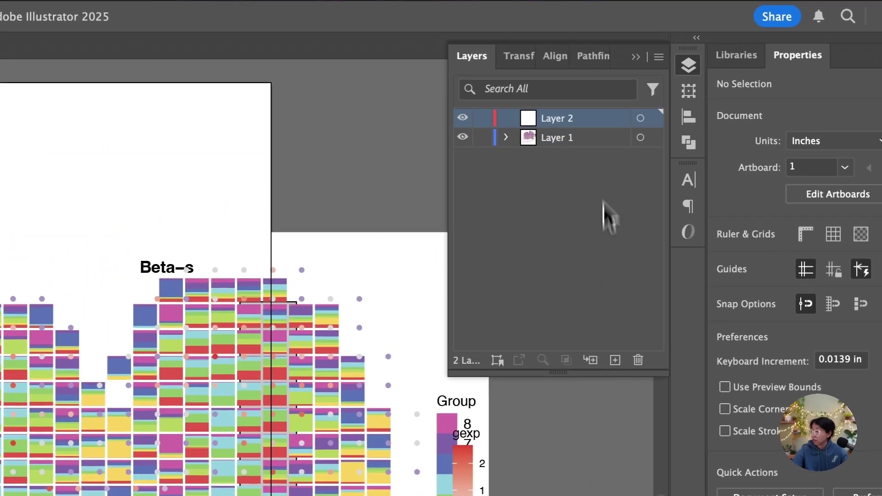
key("super+v")
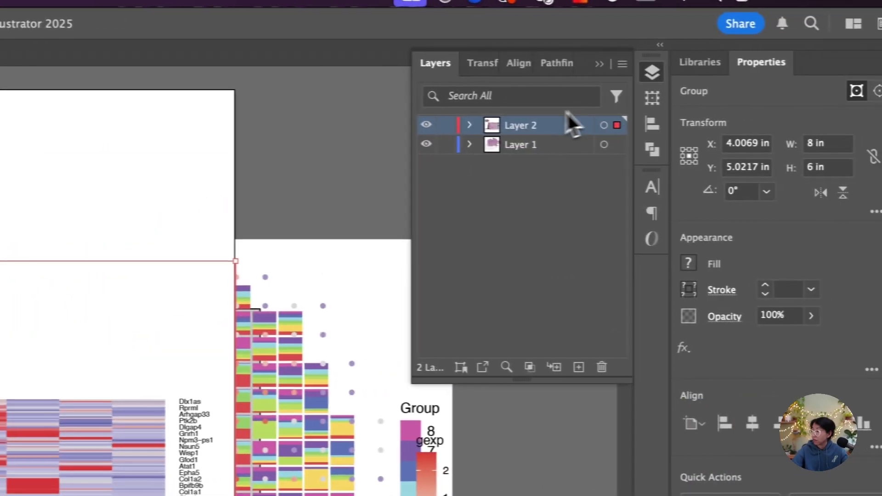
Rename the heatmap's layer as heatmap and move the multicoloured cell-type panel onto another new layer.
double_click(532, 126)
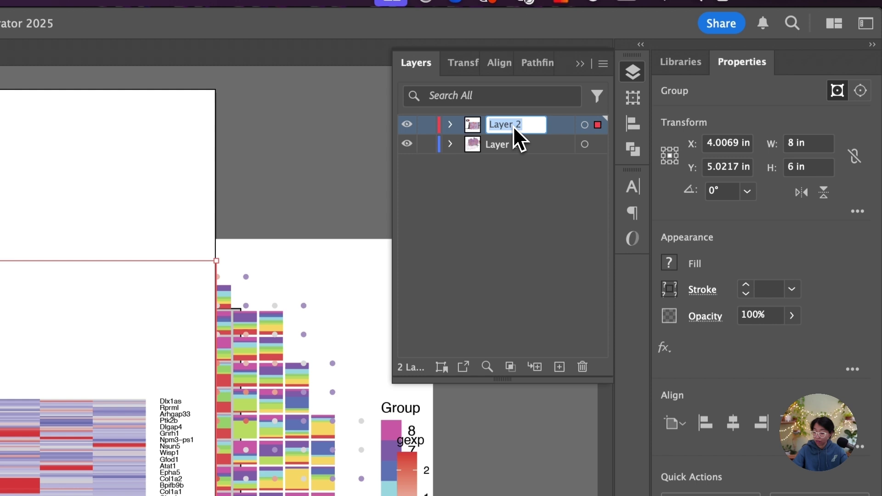
type("heatmap")
left_click(317, 405)
key("super+x")
left_click(559, 367)
key("super+v")
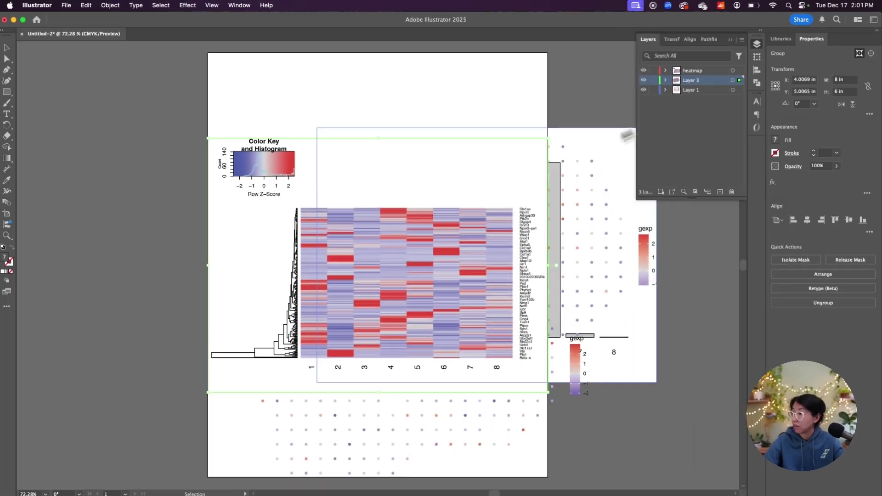
Move the pasted cell-type panel up and out past the artboard's upper-left corner.
key("shift+Up")
key("shift+Up")
key("shift+Up")
key("shift+Up")
key("shift+Up")
key("shift+Up")
key("shift+Up")
key("shift+Up")
key("shift+Up")
key("shift+Up")
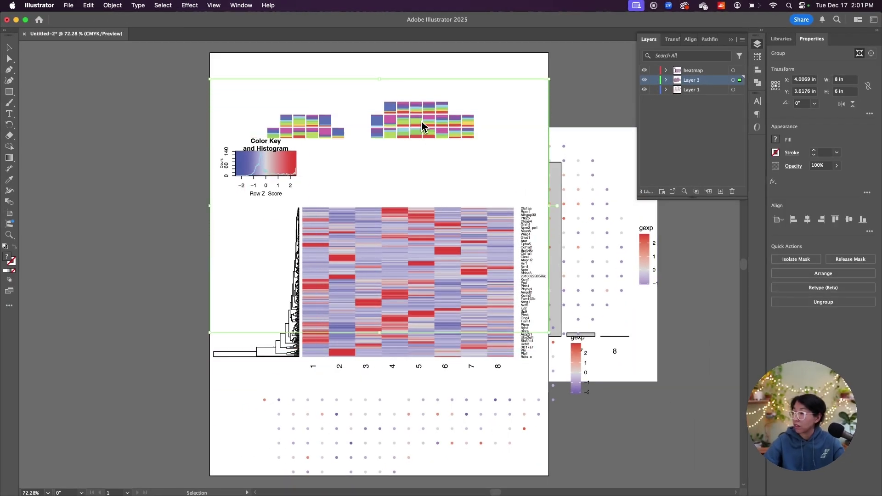
left_click_drag(423, 126, 222, 62)
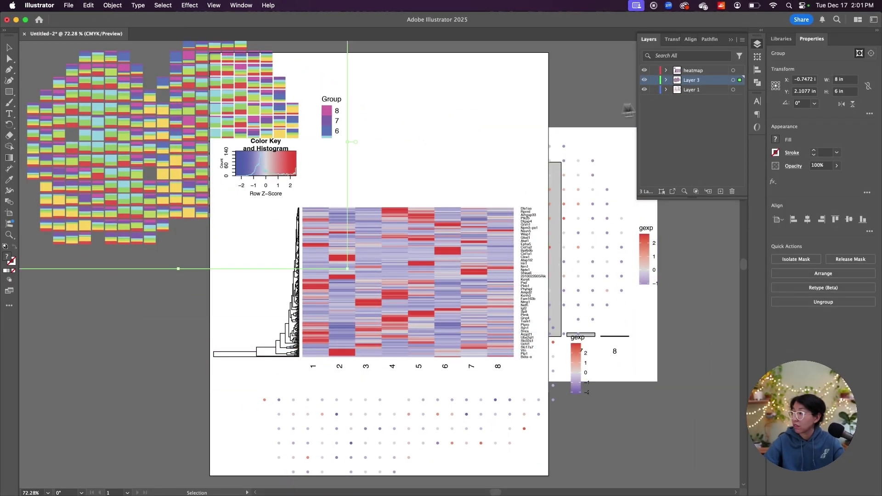
Rename the cell-type panel's layer as deconvolved.
double_click(691, 80)
type("deconvolved")
key("Return")
Spread the panels apart: heatmap above the artboard, the two dot plots to its left, the Camk1d bar plot to its right.
scroll(537, 168, "down", 5)
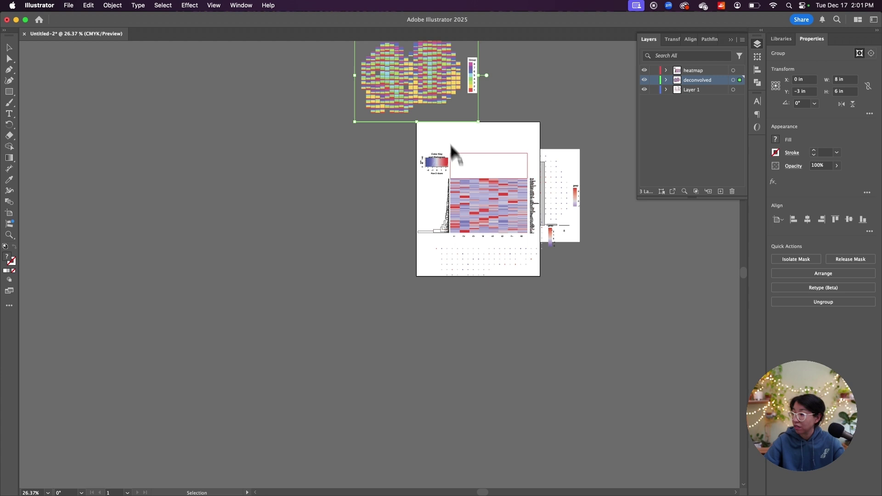
left_click_drag(459, 177, 542, 55)
left_click_drag(463, 242, 371, 289)
left_click_drag(490, 204, 353, 194)
left_click_drag(549, 179, 574, 181)
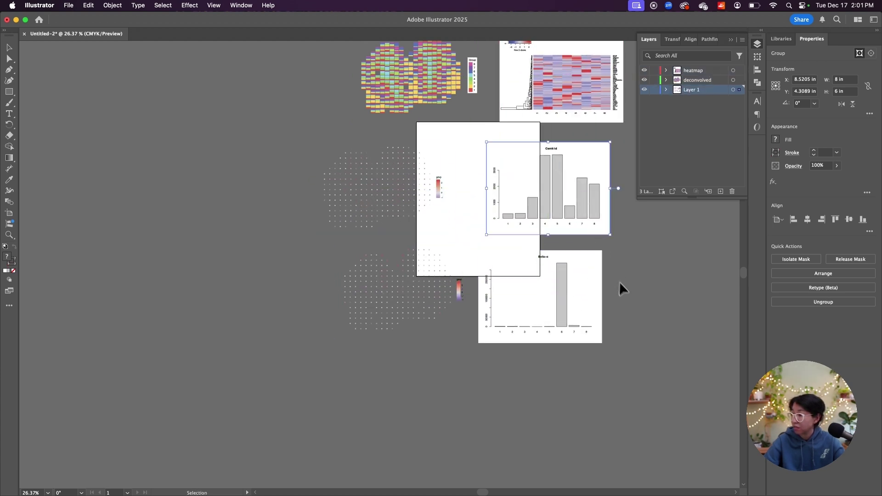
Cut both bar plots and create a new layer for them.
left_click_drag(567, 212, 566, 209)
key("super+x")
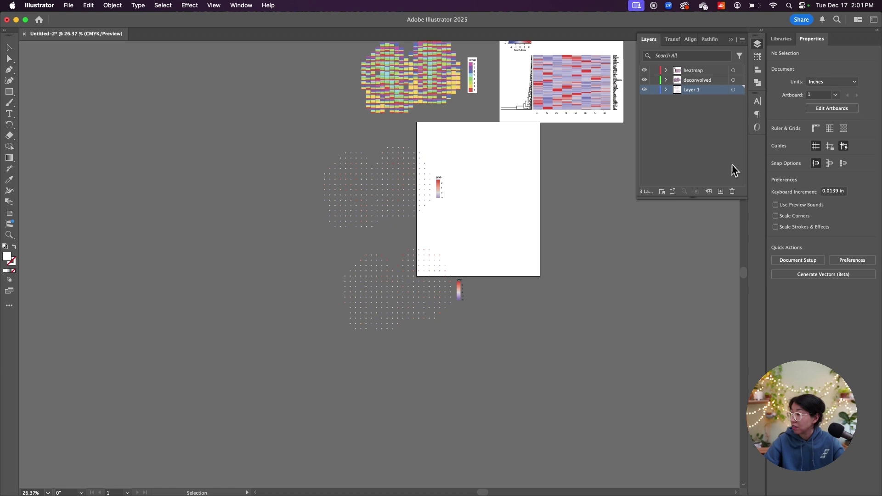
left_click(723, 192)
key("super+v")
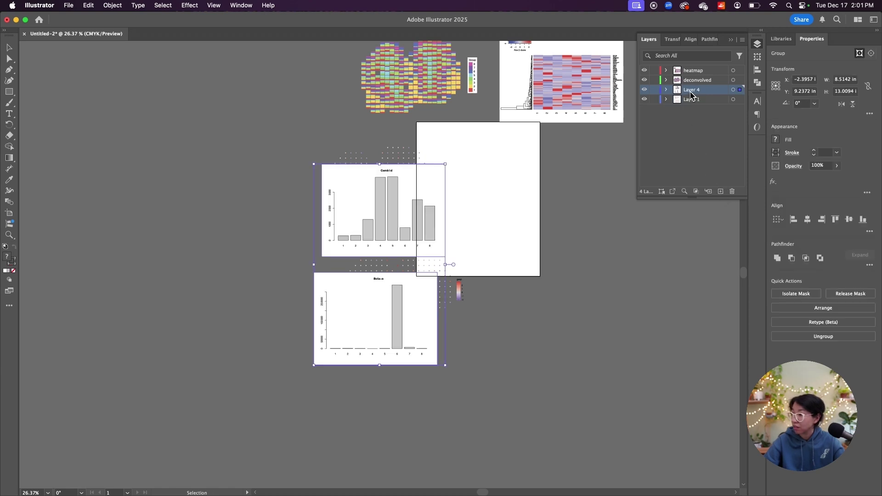
double_click(691, 90)
left_click(604, 151)
key("super+z")
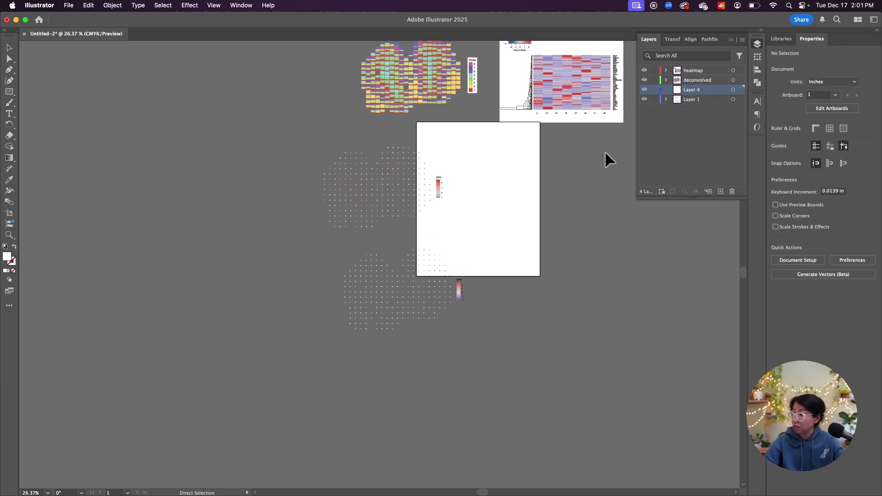
Paste the two bar plots in place on the new layer and rename that layer as barplot.
key("super+shift+v")
left_click(605, 153)
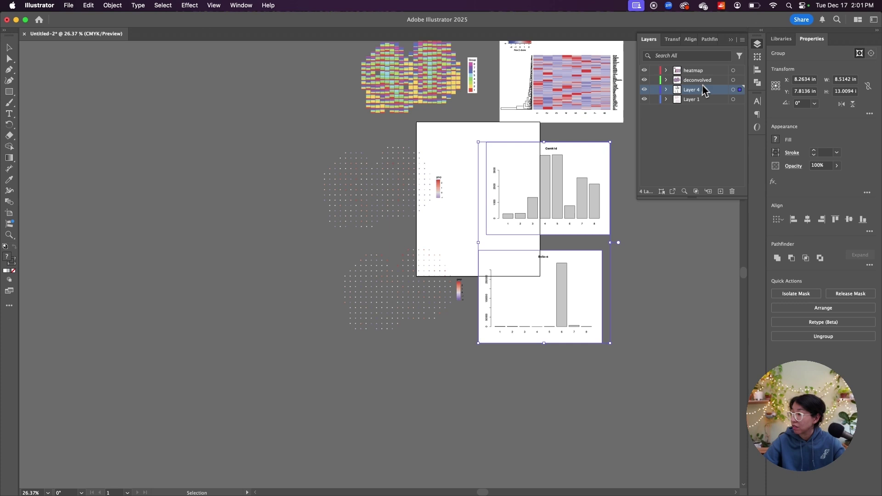
double_click(696, 90)
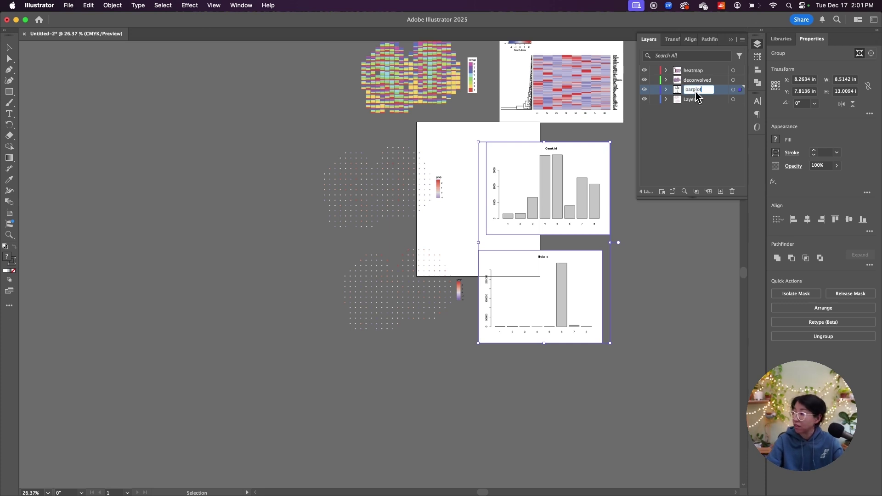
type("barplot")
key("Return")
Rename Layer 1, which holds the dot plots, as gexp and clear the selection.
double_click(691, 101)
type("gexp")
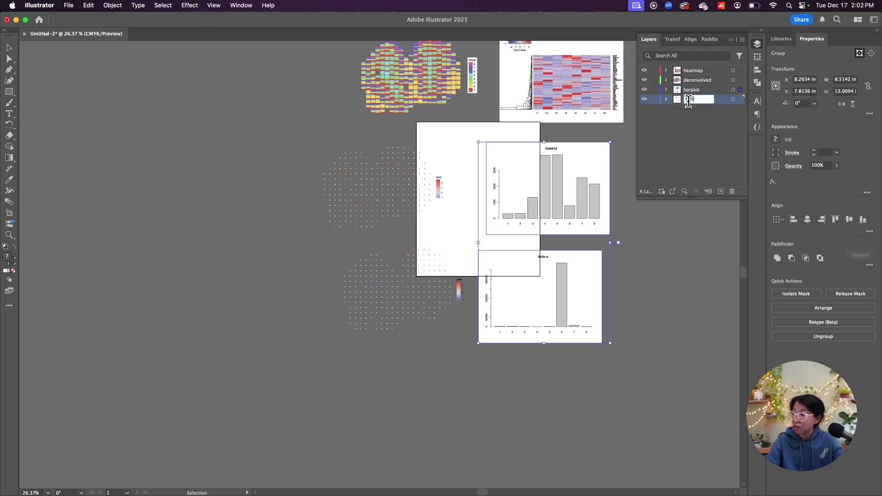
key("Return")
left_click(639, 239)
Scale all the panels down together and position them on the artboard, with nothing left selected.
scroll(639, 240, "up", 3)
scroll(640, 240, "right", 3)
key("super+a")
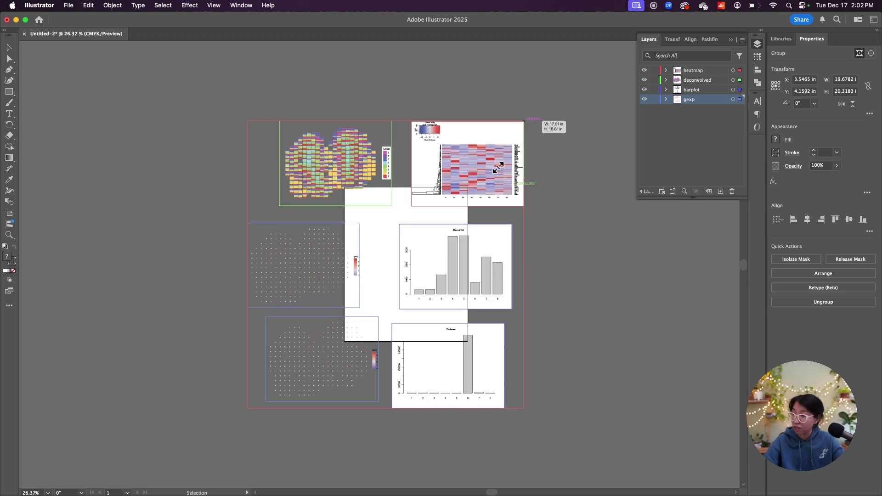
left_click_drag(499, 168, 390, 270)
left_click_drag(352, 296, 434, 210)
left_click(489, 212)
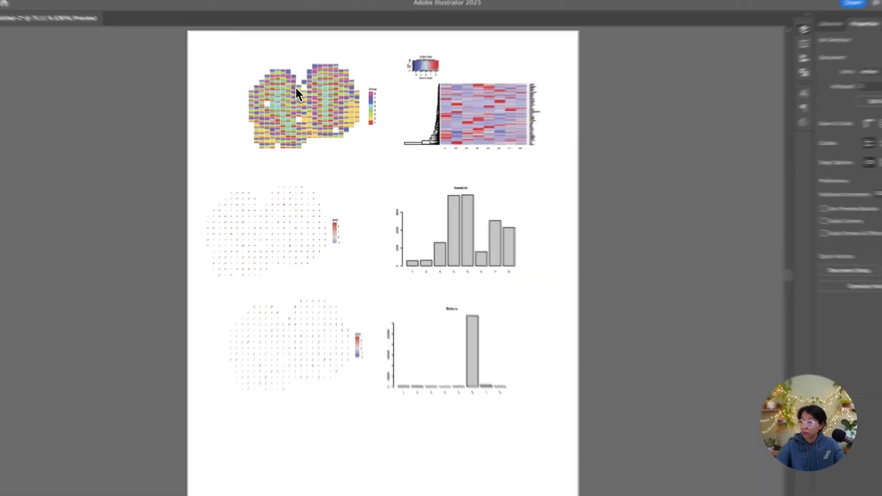
Isolate the contents of the deconvolved panel and delete the invisible frame path around the plot.
left_click(301, 96)
scroll(302, 96, "up", 5)
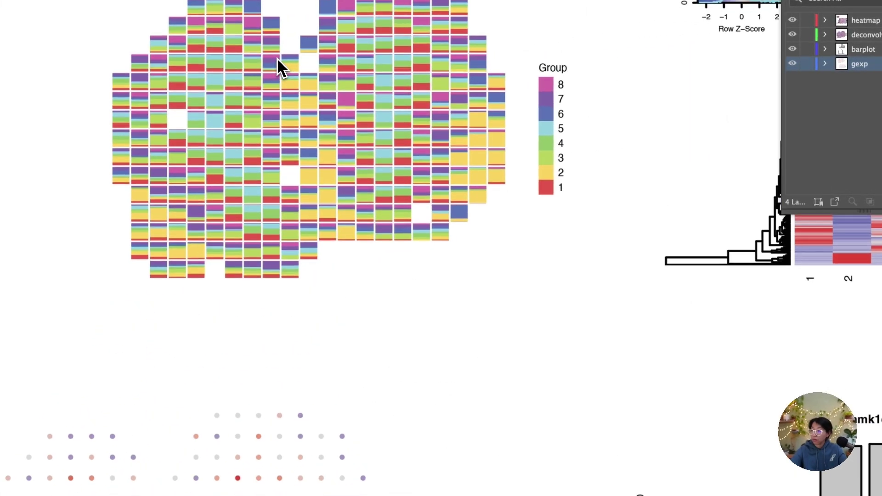
scroll(277, 58, "up", 5)
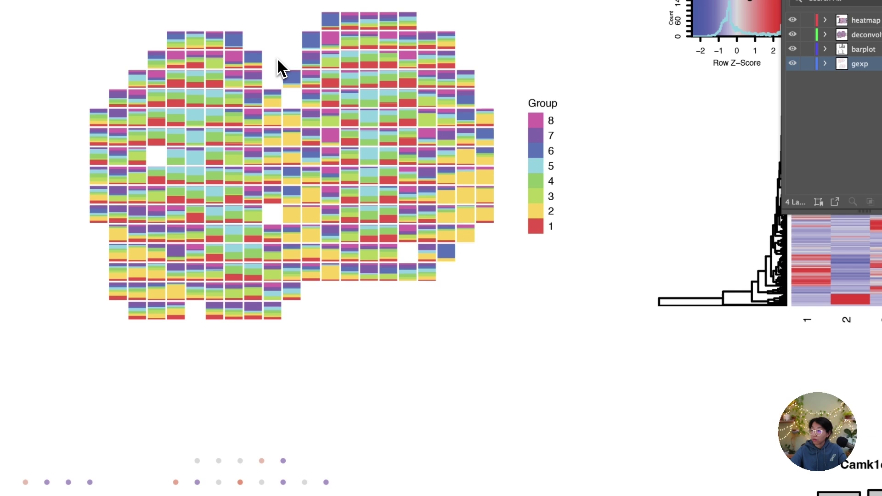
double_click(518, 183)
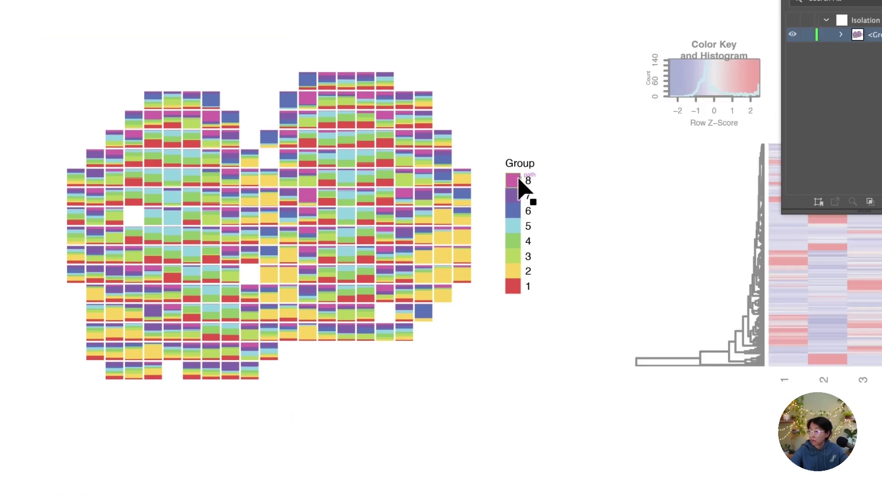
double_click(515, 184)
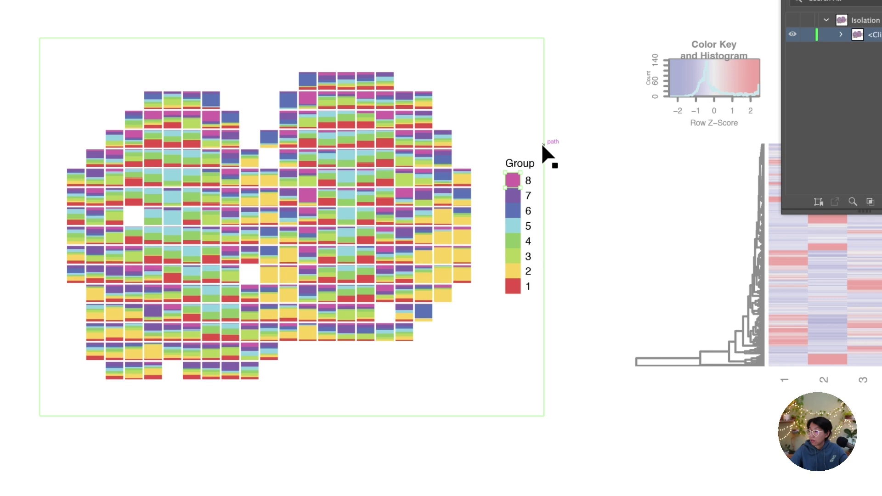
key("Delete")
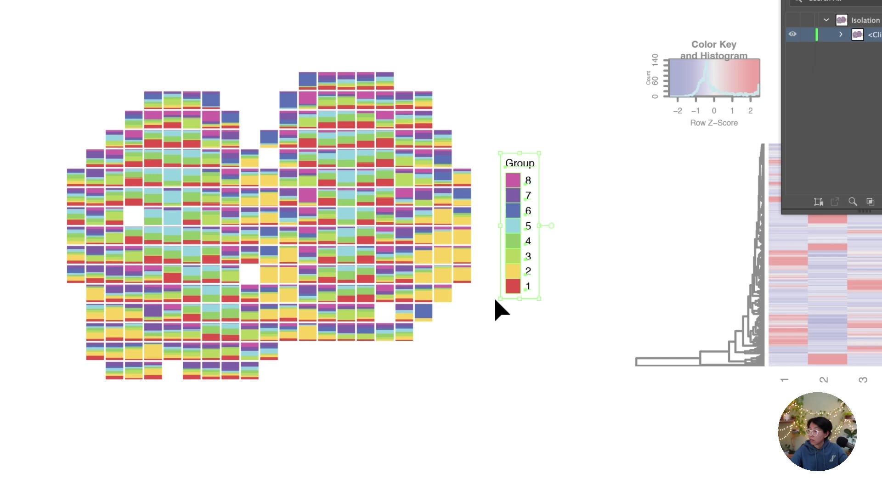
Group the deconvolved panel's legend swatches and labels, enlarge the legend and reposition it beside the plot.
right_click(513, 209)
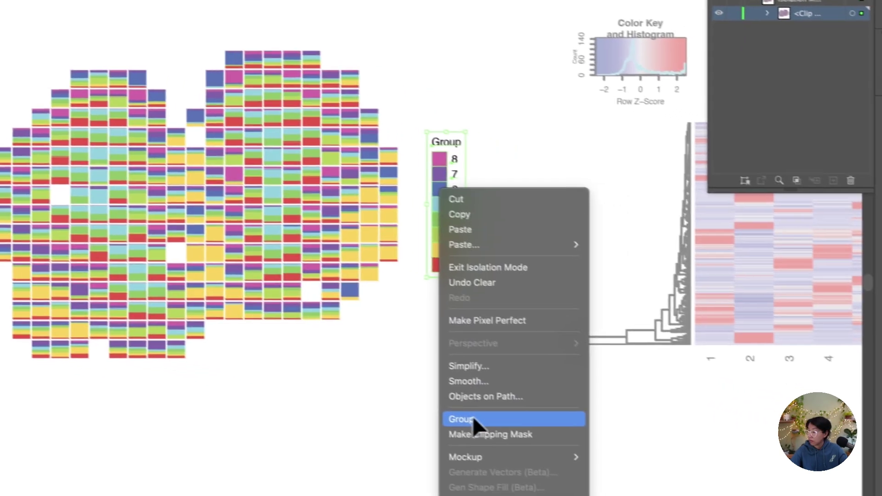
left_click(535, 440)
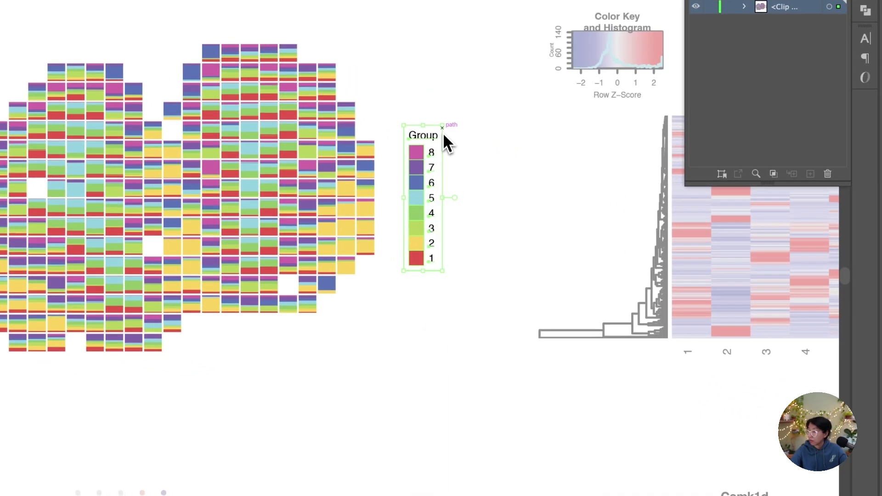
left_click_drag(444, 125, 520, 29)
left_click_drag(515, 126, 513, 128)
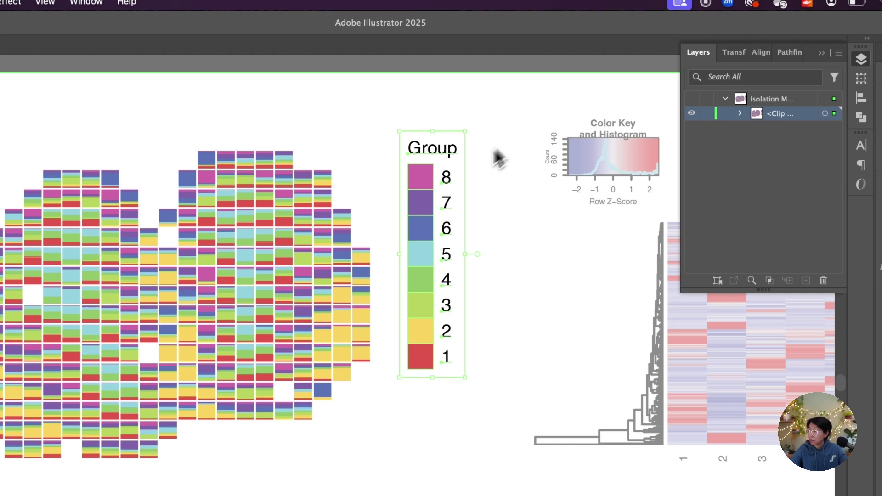
left_click_drag(429, 194, 432, 240)
Change the legend title to "Deconvolved Cell-Types", rotate it vertically along the left side of the swatches, and leave isolation mode.
double_click(431, 198)
double_click(432, 197)
type("Deconvolved Cell")
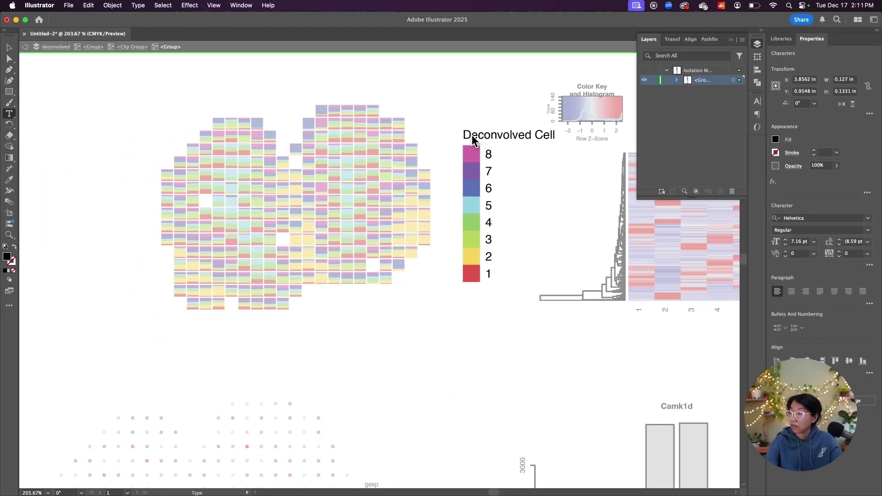
type("-Types")
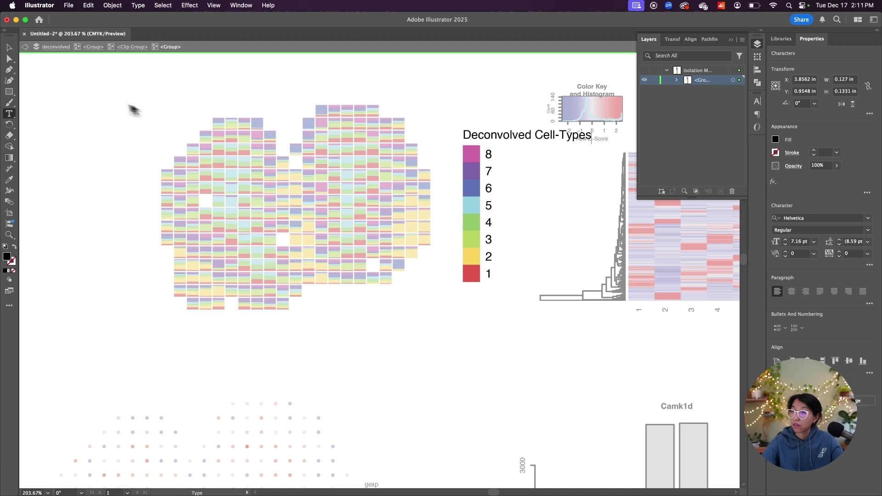
key("Escape")
left_click_drag(524, 126, 404, 216)
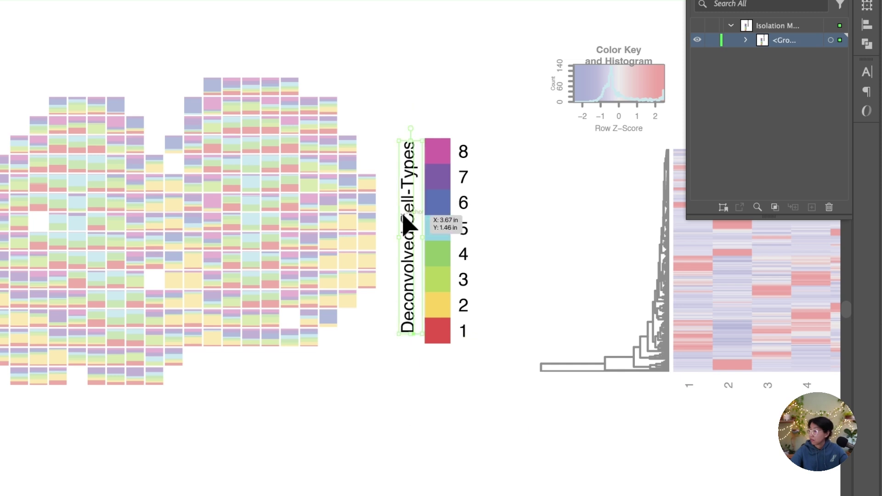
left_click(498, 154)
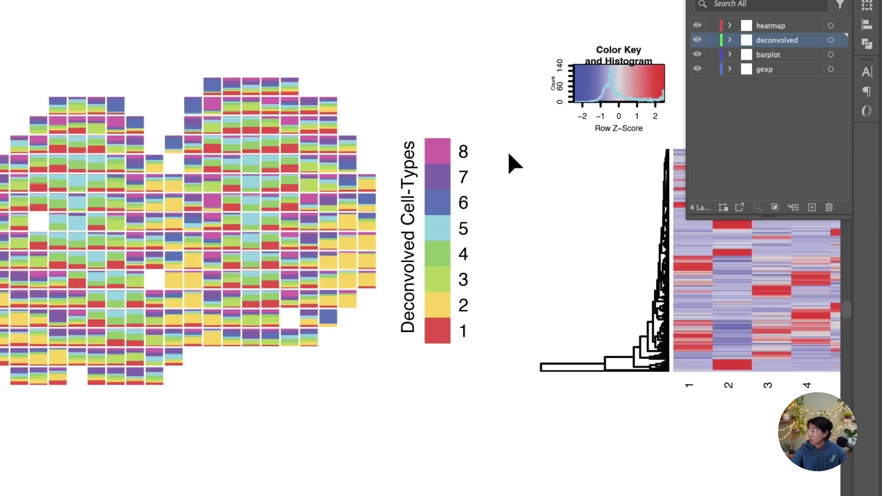
Isolate the heatmap panel's contents and delete the invisible frame path around it.
key("ctrl+minus")
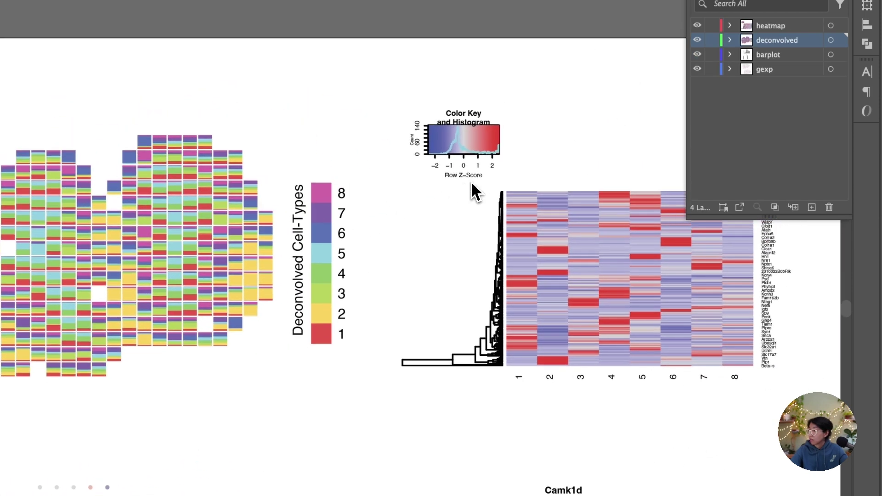
double_click(519, 243)
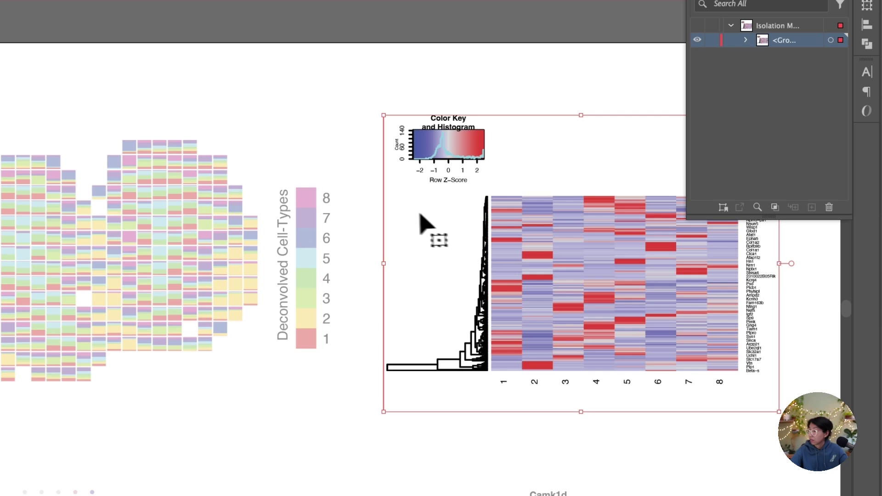
left_click(385, 205)
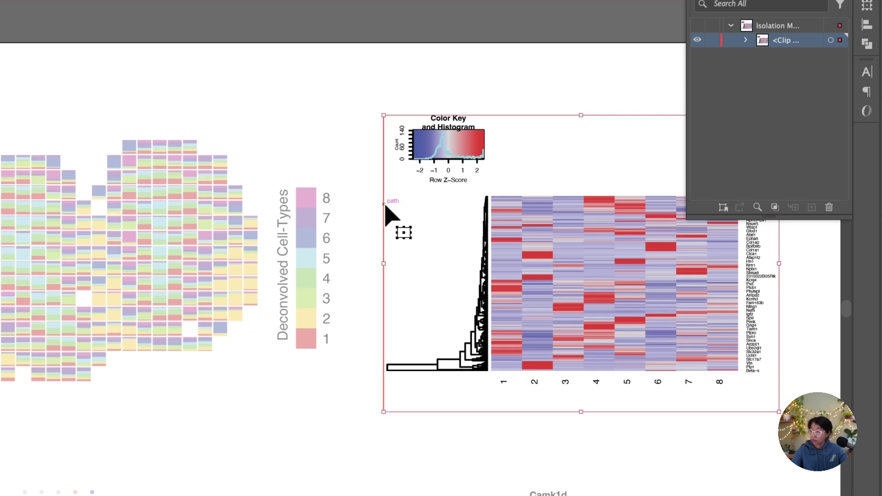
left_click(384, 218)
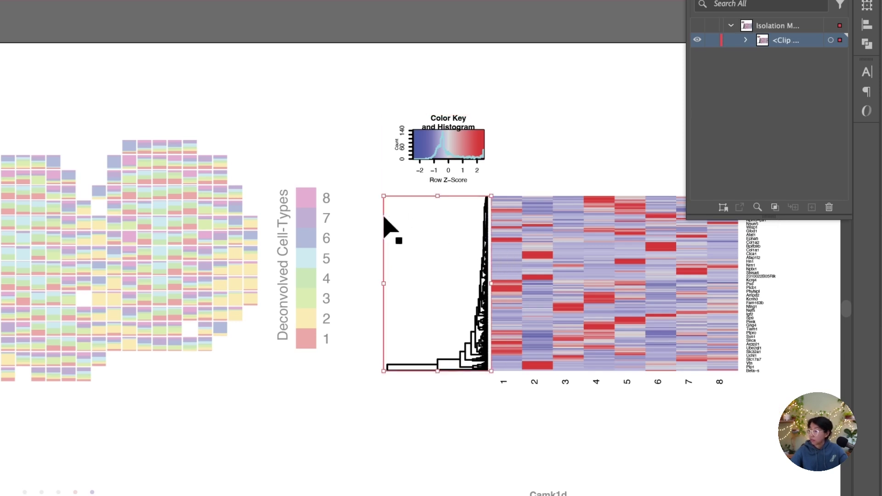
left_click(549, 115)
key("Delete")
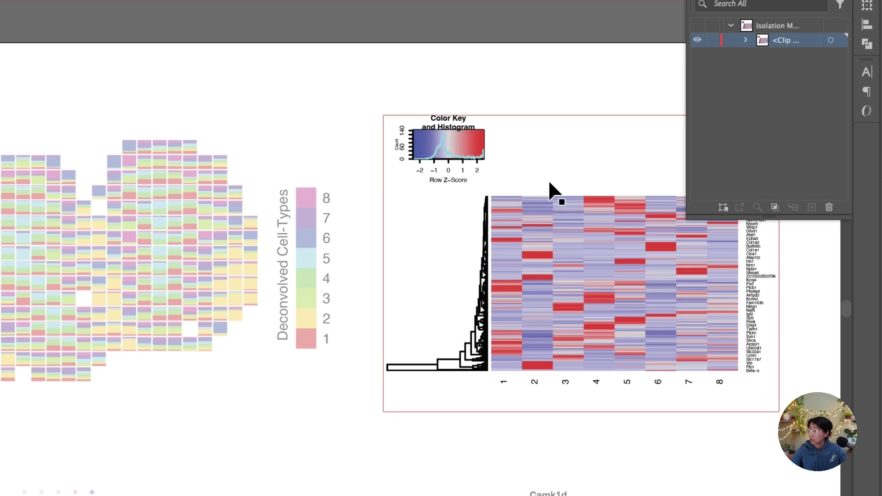
Rotate the whole heatmap 90° clockwise and resize it so its eight rows match the height of the Deconvolved Cell-Types legend.
scroll(550, 183, "down", 6)
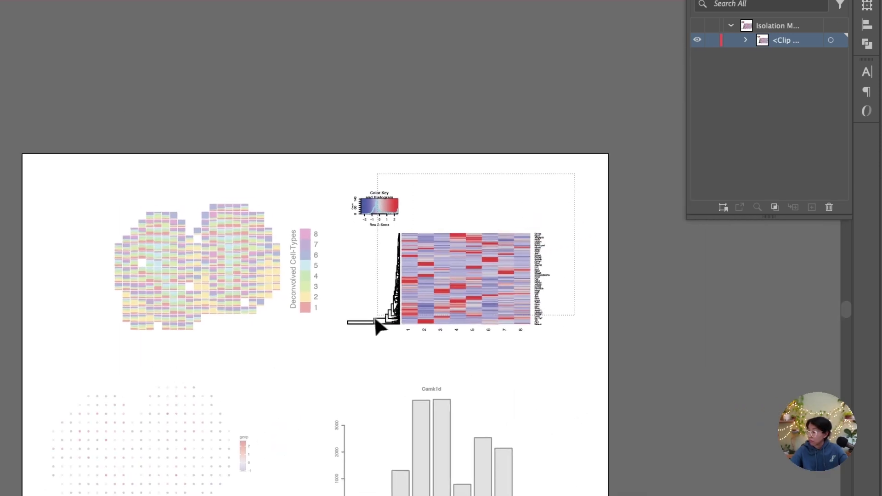
left_click(346, 343)
left_click_drag(449, 186, 517, 274)
left_click_drag(450, 381, 449, 305)
left_click_drag(443, 223, 394, 250)
left_click_drag(484, 258, 617, 265)
mouse_move(471, 265)
left_mouse_down()
mouse_move(456, 266)
mouse_move(459, 274)
left_mouse_up()
Delete the "Color Key and Histogram" title and the invisible frame around the heatmap's colour key.
scroll(460, 275, "up", 4)
scroll(459, 275, "right", 3)
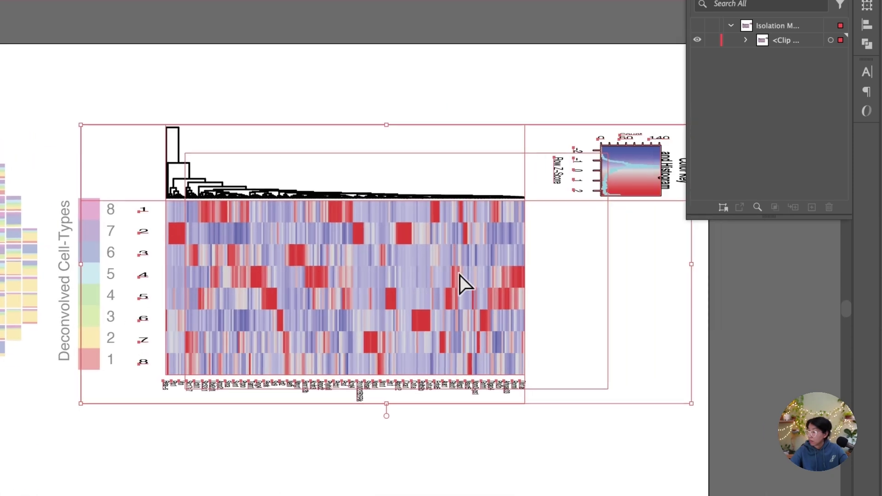
left_click(610, 115)
left_click_drag(661, 126, 511, 230)
left_click(487, 134)
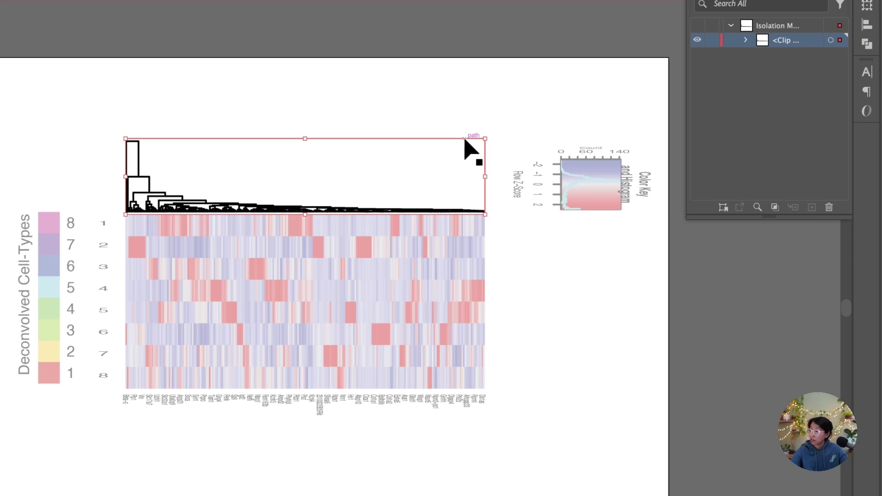
double_click(541, 236)
double_click(510, 214)
double_click(509, 214)
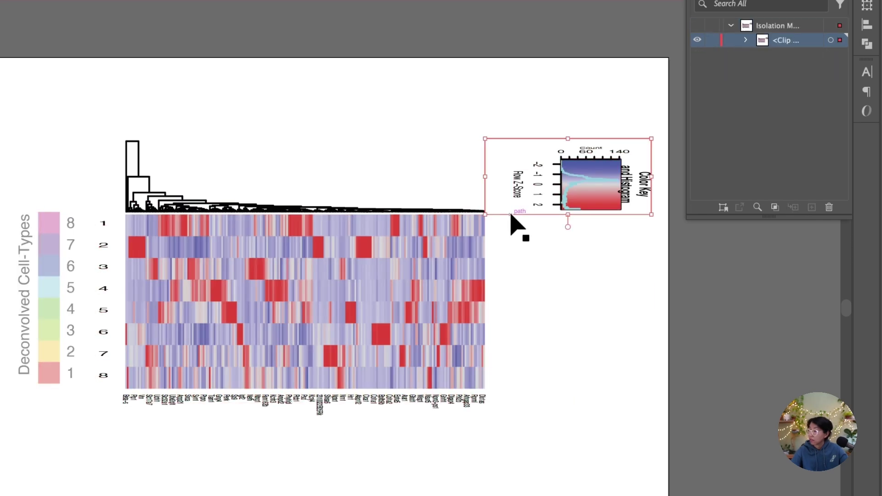
key("Delete")
key("super+z")
key("Delete")
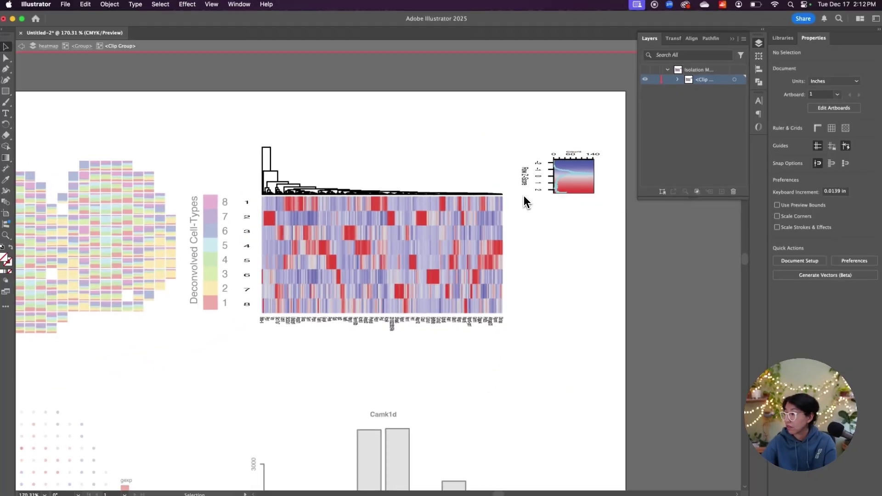
Delete the colour key's "Row Z-Score" label, its Count axis and the histogram line over the gradient.
left_click(527, 179)
key("Delete")
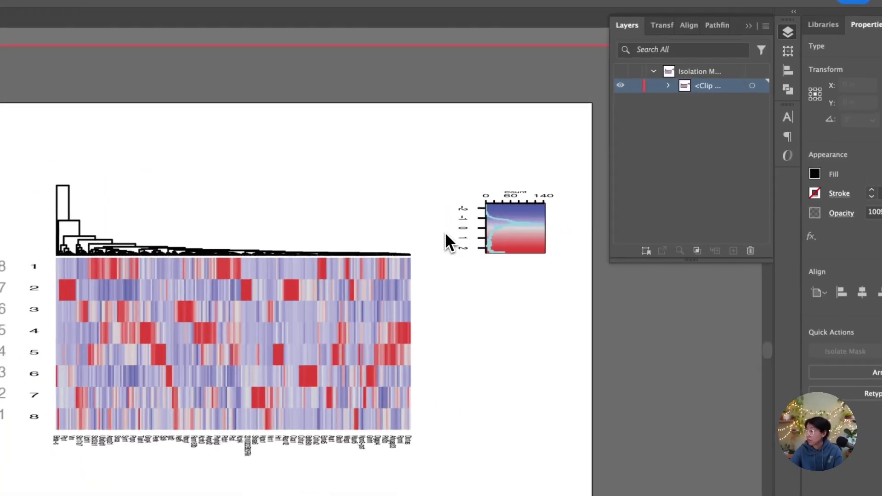
left_click_drag(608, 136, 551, 158)
left_click_drag(480, 205, 480, 204)
key("Delete")
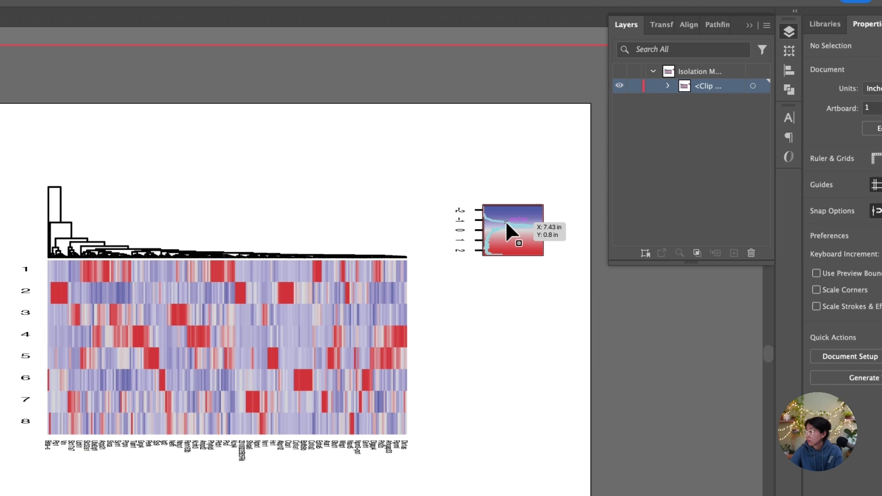
double_click(506, 222)
key("Delete")
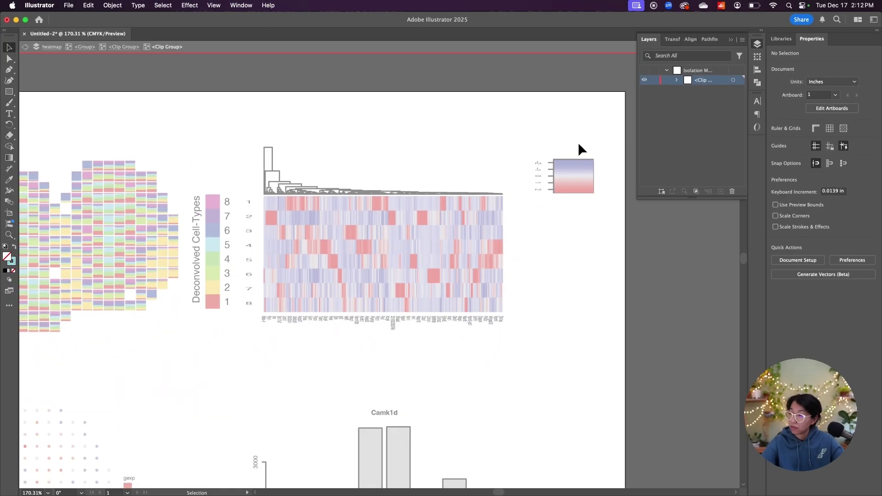
Reshape the colour key with its tick labels into a narrow vertical bar about 0.16 in wide, placed just beside the heatmap's right edge.
double_click(521, 183)
double_click(535, 228)
left_click_drag(652, 147, 569, 244)
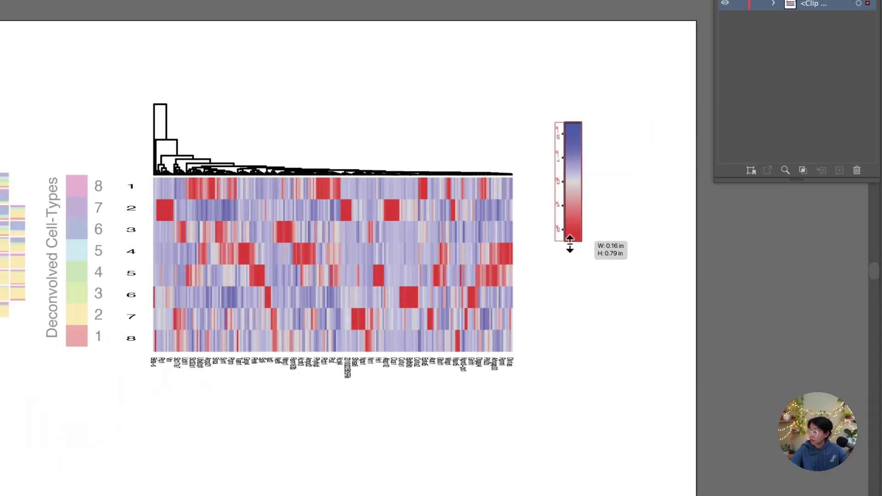
left_click_drag(575, 165, 552, 226)
double_click(541, 151)
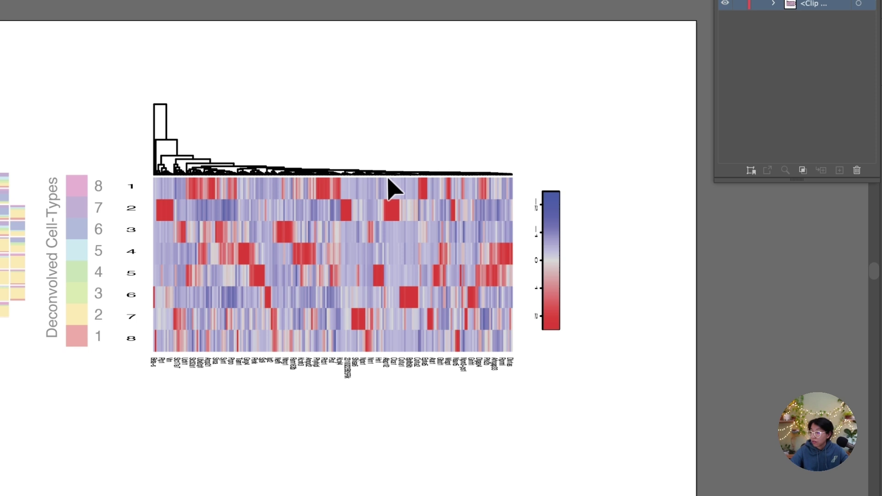
Set the horizontal scale of the heatmap's row labels 1 to 8 to 100%.
double_click(131, 188)
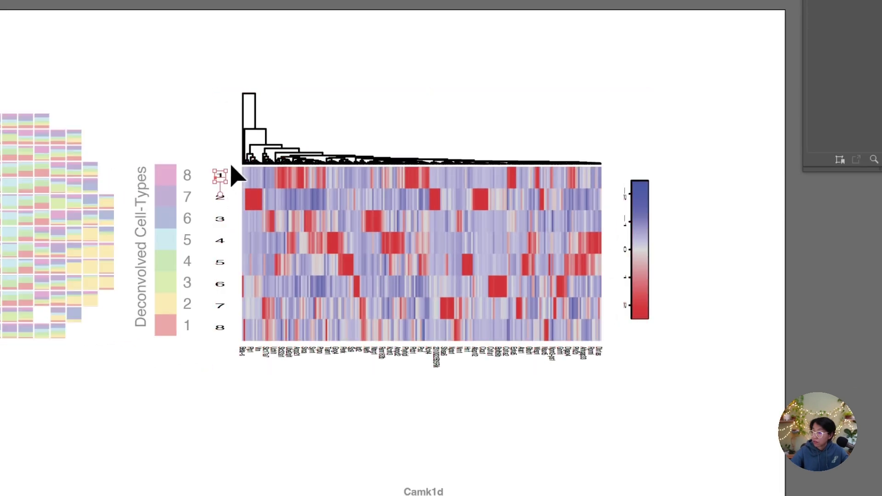
left_click_drag(221, 259, 222, 340)
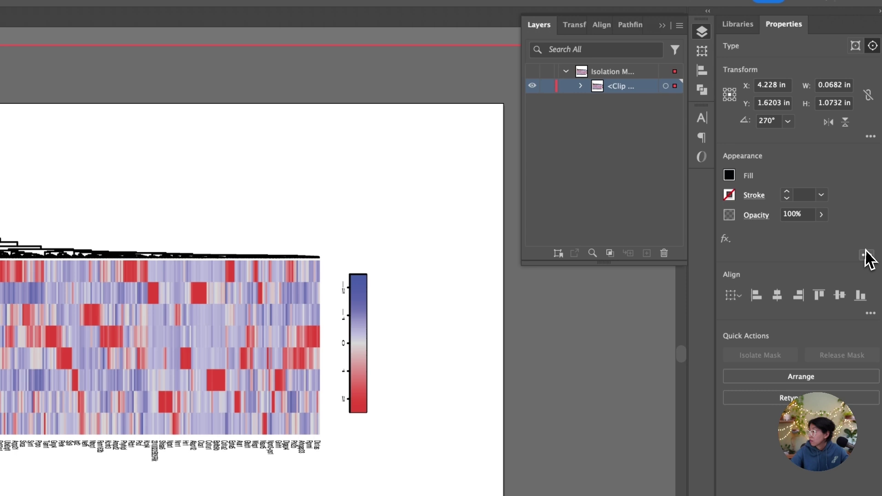
left_click(701, 119)
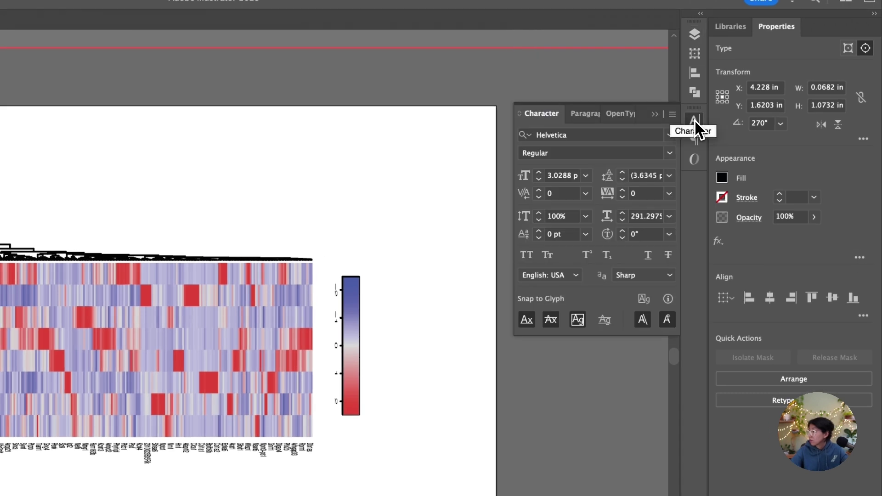
left_click(645, 219)
type("100")
key("Return")
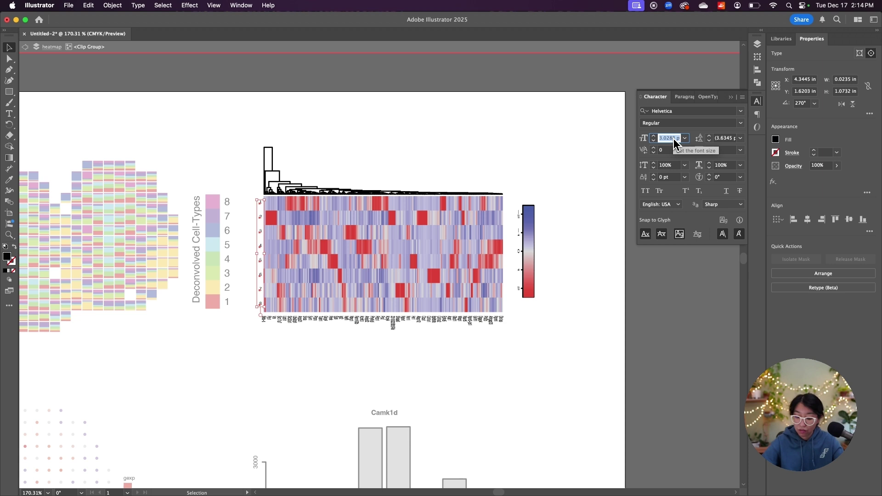
Increase the font size of the heatmap's row labels to 8 pt.
type("5")
key("Return")
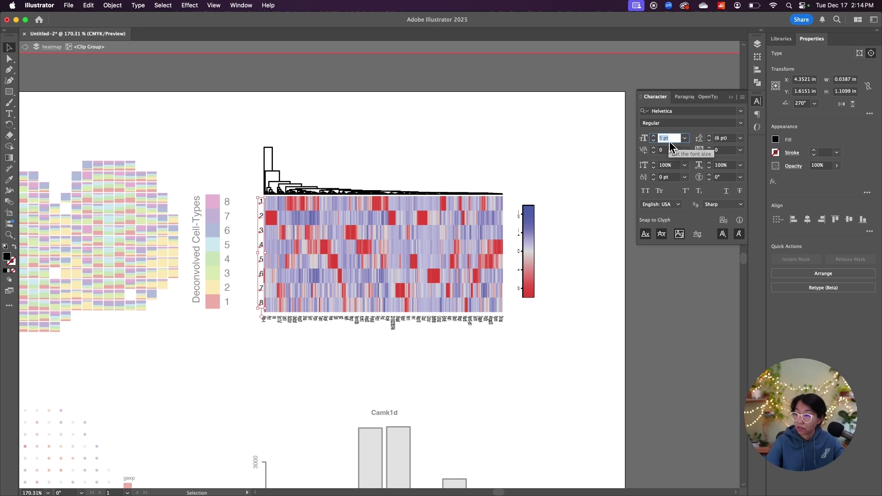
key("Up")
key("Up")
key("Up")
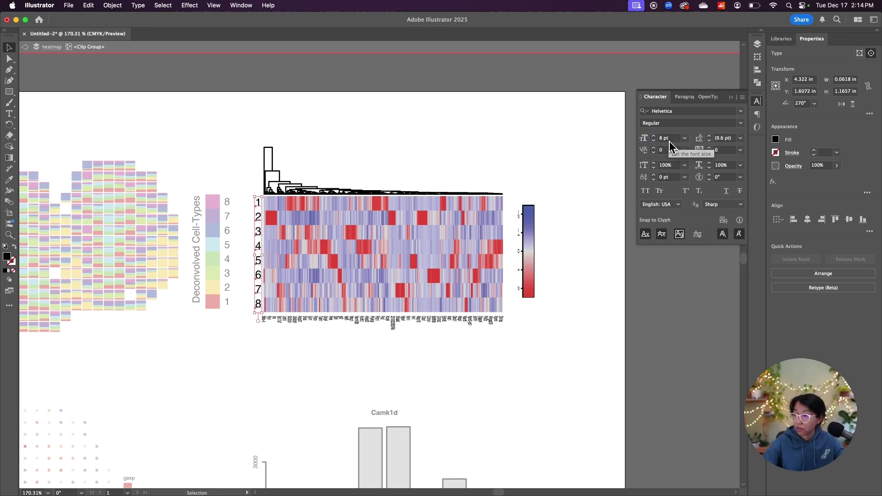
Set the horizontal scale of all gene labels below the heatmap to 100%.
left_click_drag(253, 331, 372, 336)
left_click_drag(505, 323, 508, 322)
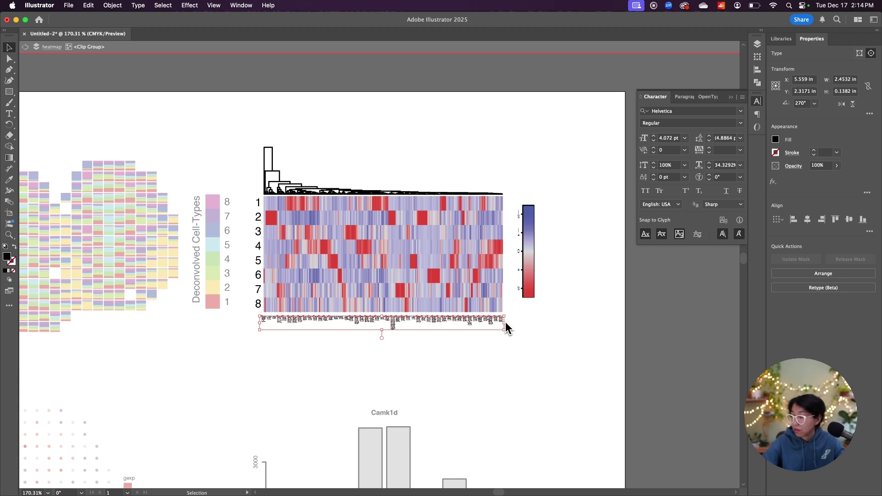
left_click_drag(257, 316, 257, 317)
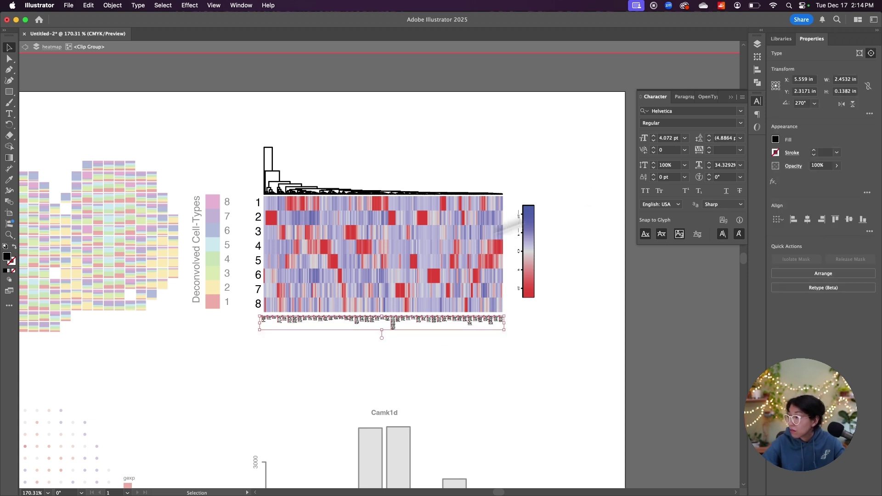
key("Return")
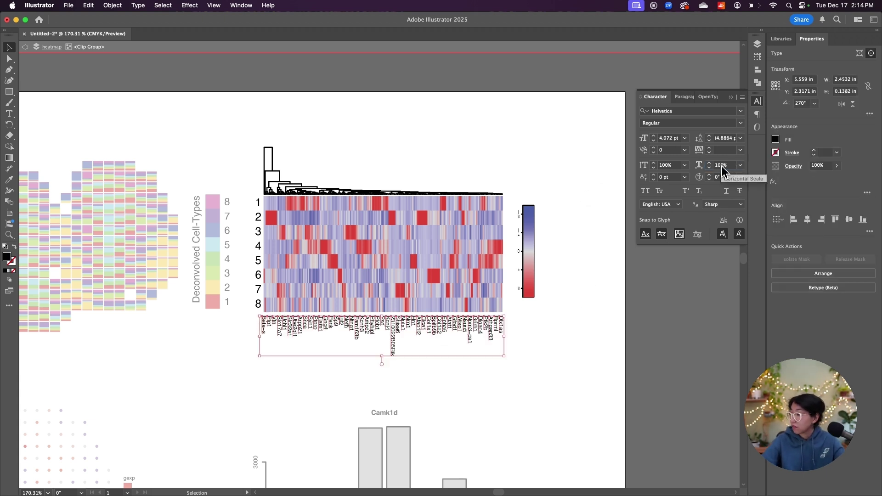
Set the gene labels to 5 pt and their font style to Helvetica Oblique.
type("5")
key("Return")
left_click(681, 122)
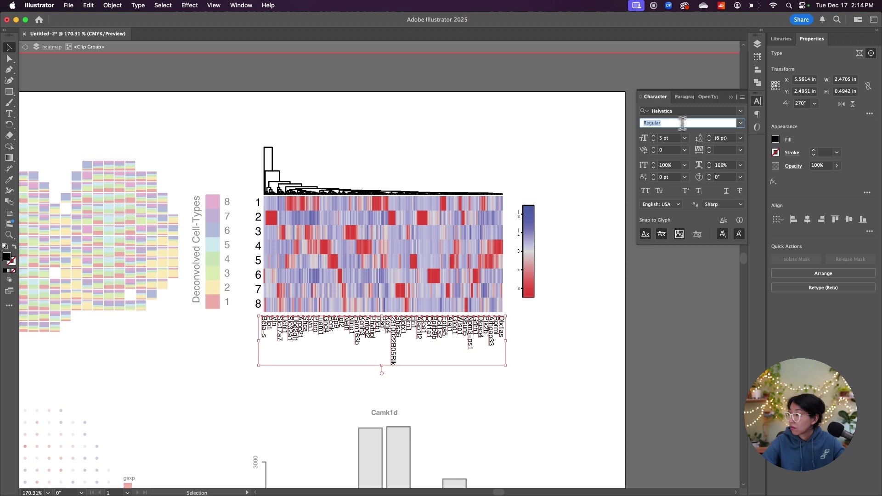
left_click(739, 123)
left_click(664, 164)
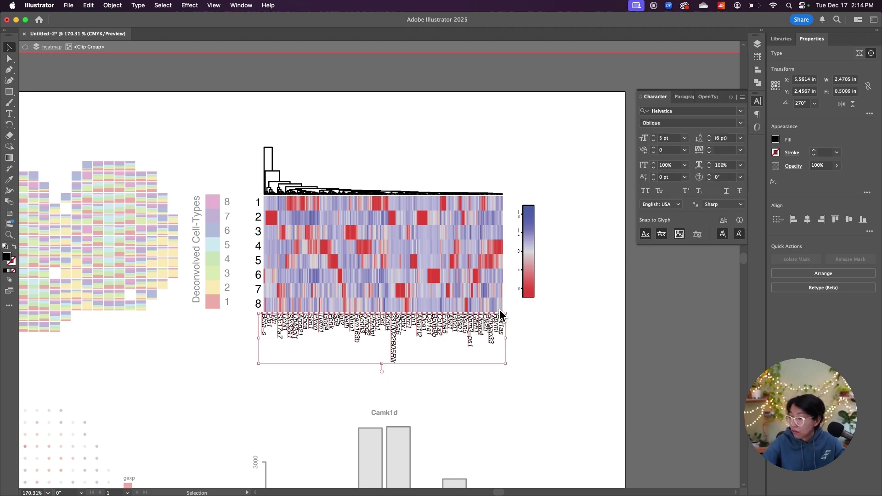
left_click(521, 319)
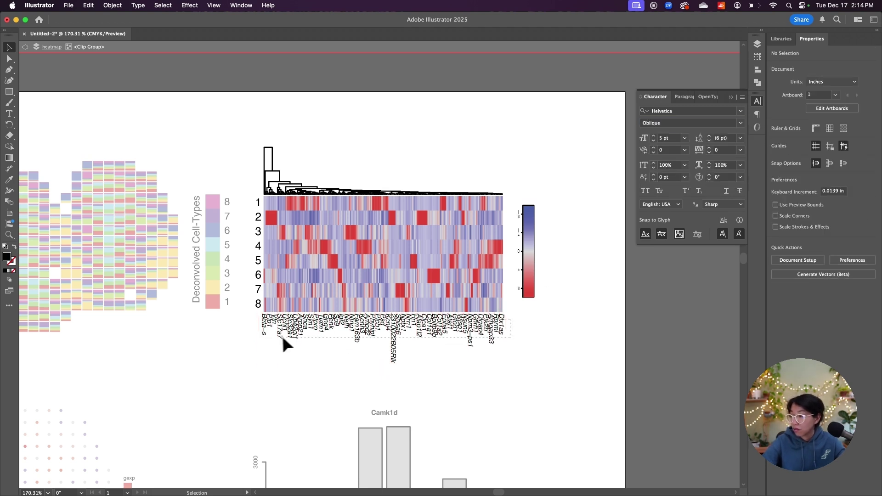
Reduce the gene labels' font size to 4 pt and leave isolation mode.
left_click(260, 334)
type("4")
key("Return")
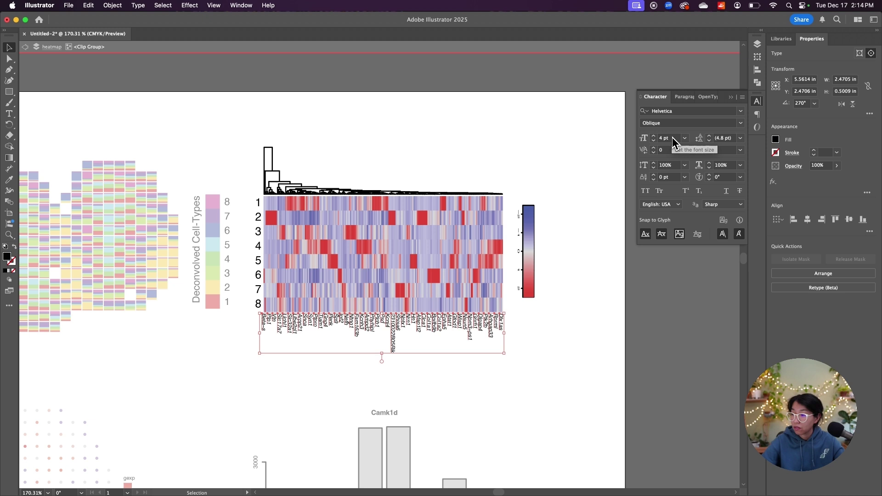
left_click(551, 336)
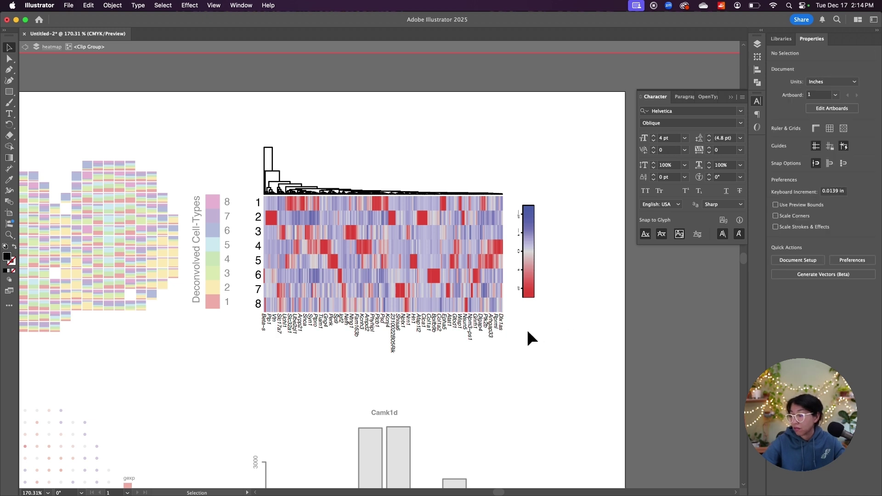
double_click(526, 331)
Move both dot plots and the Camk1d and Beta-s bar charts upward to tighten the gaps between the figure's rows.
scroll(523, 335, "down", 4)
scroll(522, 334, "down", 3)
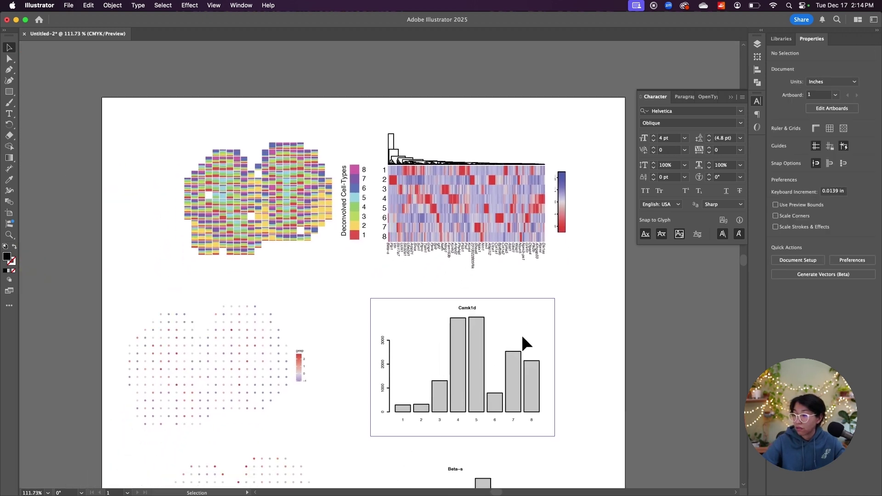
left_click_drag(251, 316, 294, 288)
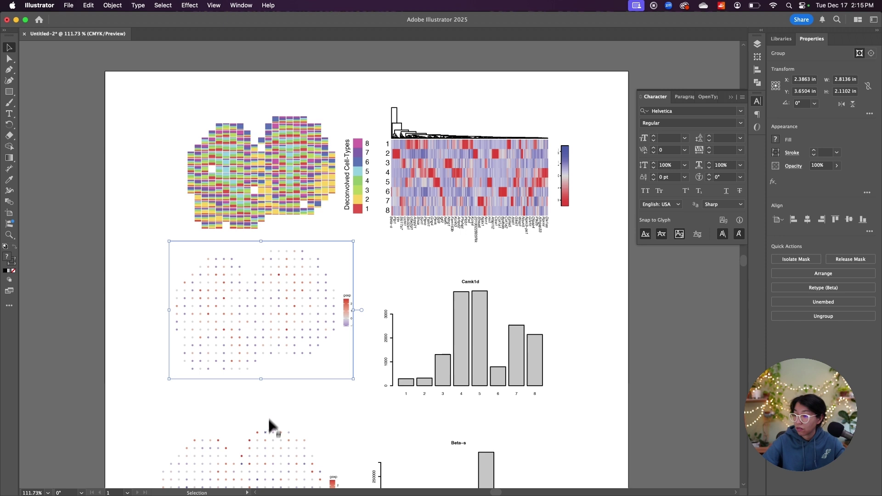
left_click_drag(266, 447, 273, 402)
left_click_drag(468, 336, 468, 303)
scroll(467, 322, "down", 3)
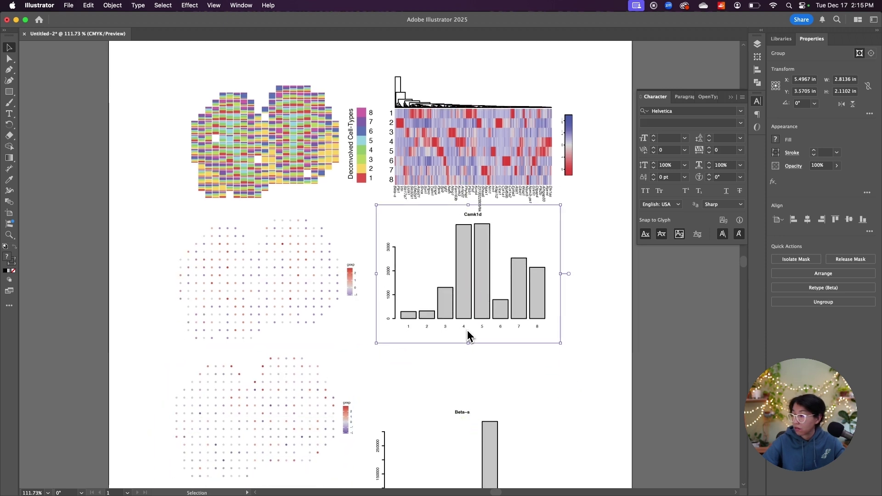
left_click_drag(482, 443, 486, 389)
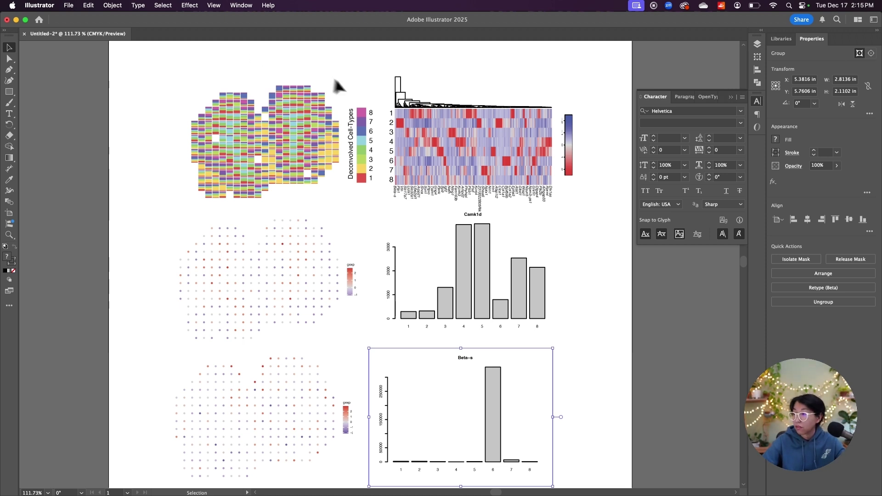
Deselect the Beta-s chart and show the document rulers.
scroll(436, 80, "up", 2)
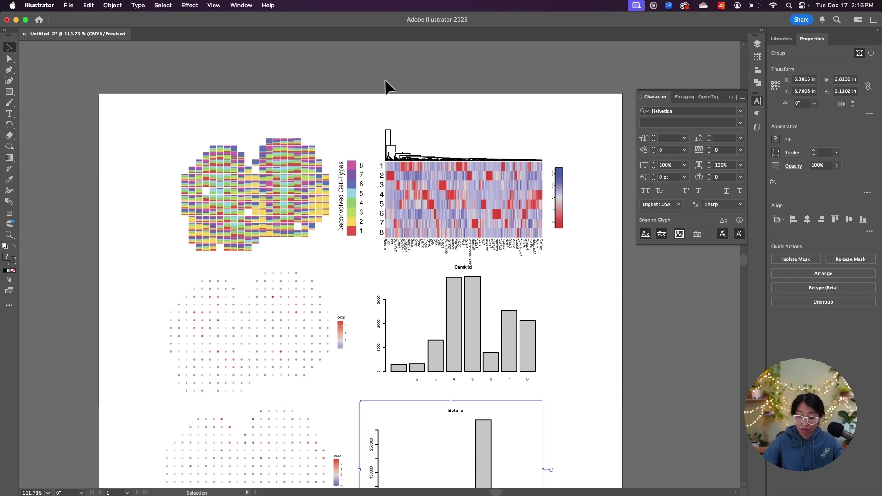
left_click(386, 87)
key("super+r")
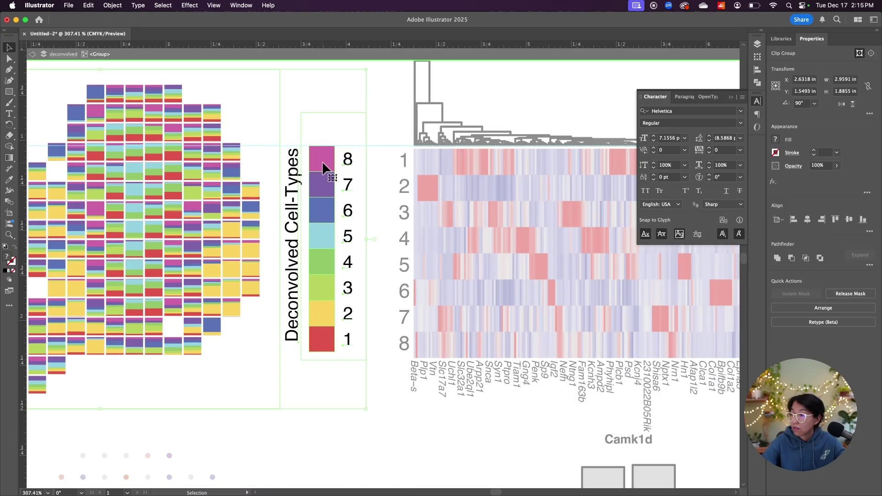
Rotate the Deconvolved Cell-Types legend's swatches and numbers 180° so red is uppermost, and delete the upside-down numbers.
double_click(324, 162)
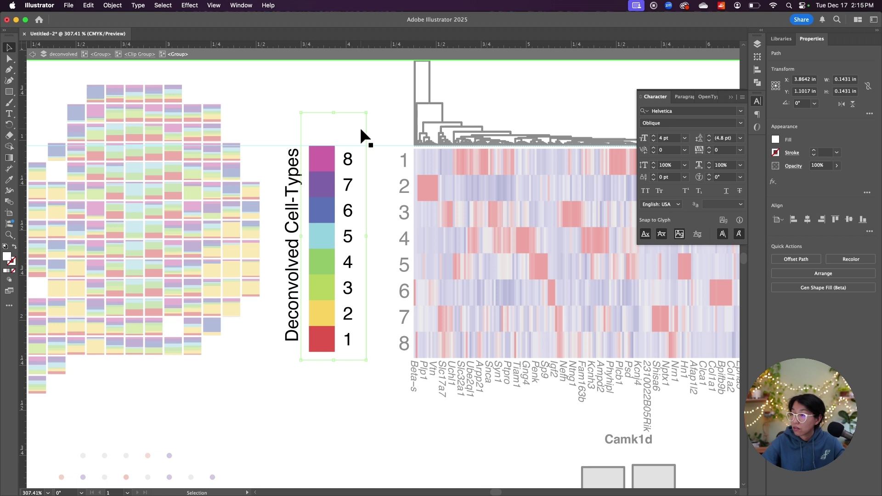
left_click(372, 118)
left_click_drag(372, 119, 315, 351)
left_click_drag(333, 141, 331, 308)
left_click(311, 367)
left_click(313, 167)
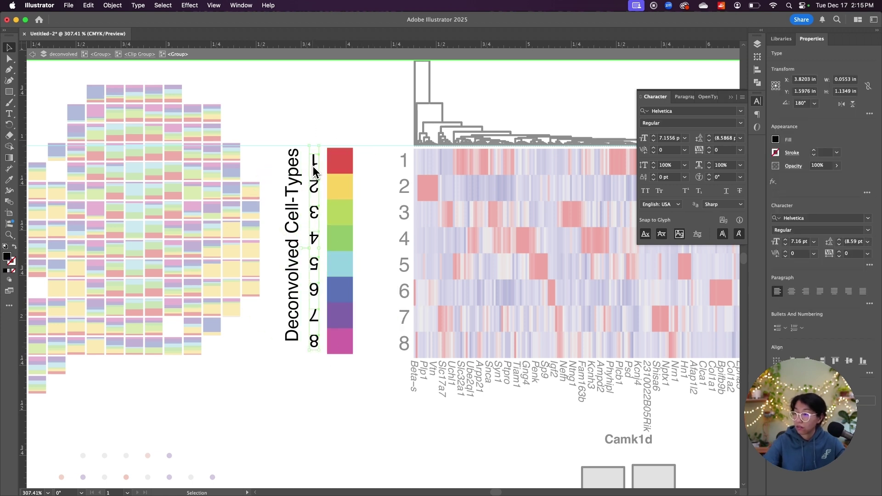
key("Delete")
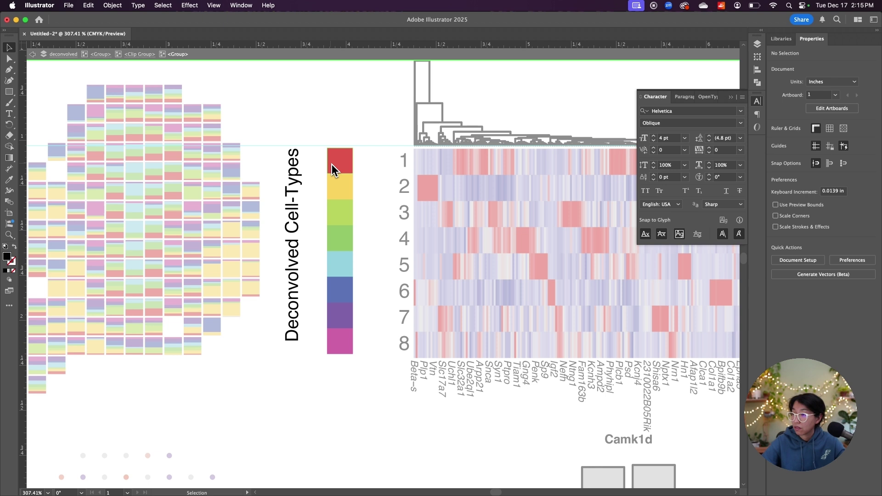
Move the column of colour swatches left, close beside the rotated Deconvolved Cell-Types title, and nudge it into vertical alignment.
left_click_drag(339, 340, 340, 335)
key("shift+Left")
key("Right")
key("Right")
key("Right")
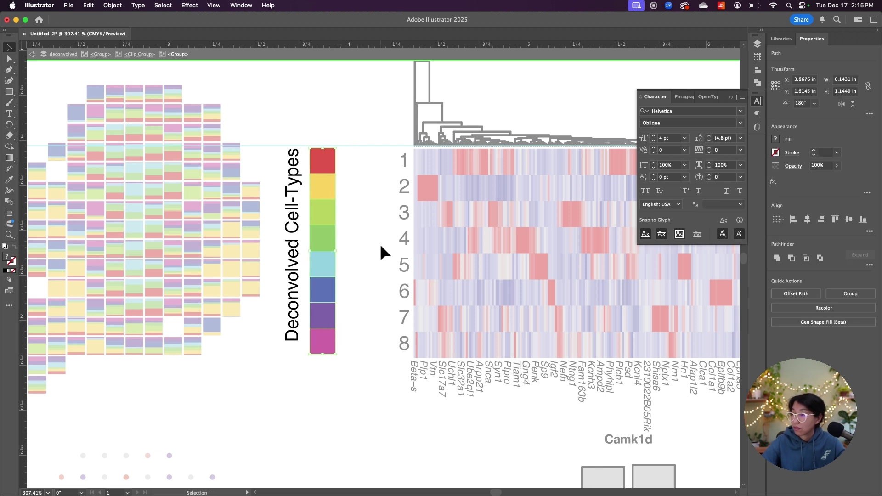
key("Up")
Leave isolation mode, move the heatmap left until its row numbers sit beside the swatches, and adjust its lower edge.
left_click(387, 212)
key("Escape")
left_click_drag(454, 179, 424, 177)
left_click_drag(597, 429, 597, 424)
Add a horizontal guide at the boundary between the red and yellow swatches and fine-tune the heatmap's height to line up its rows.
left_click_drag(338, 45, 331, 171)
left_click(522, 274)
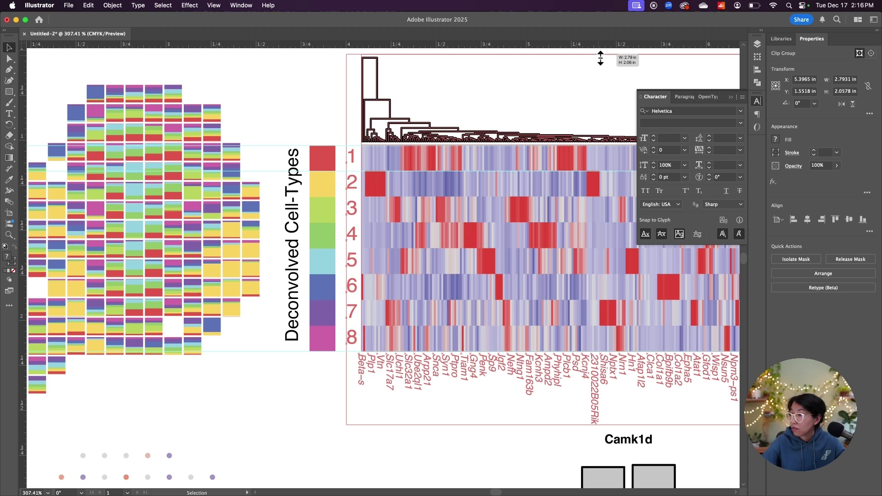
left_click_drag(600, 58, 599, 58)
left_click(307, 107)
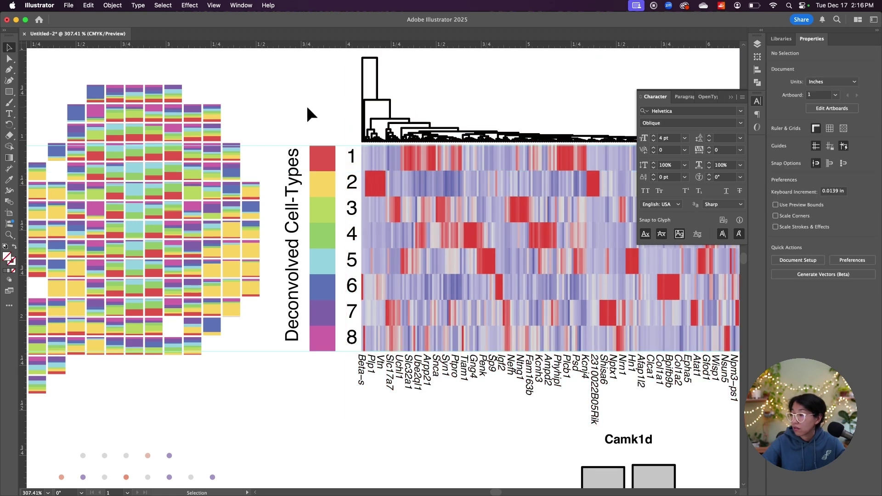
Isolate the heatmap's inner clip group so its colour scale bar can be edited separately.
scroll(313, 101, "down", 10)
scroll(301, 114, "up", 3)
scroll(301, 113, "up", 3)
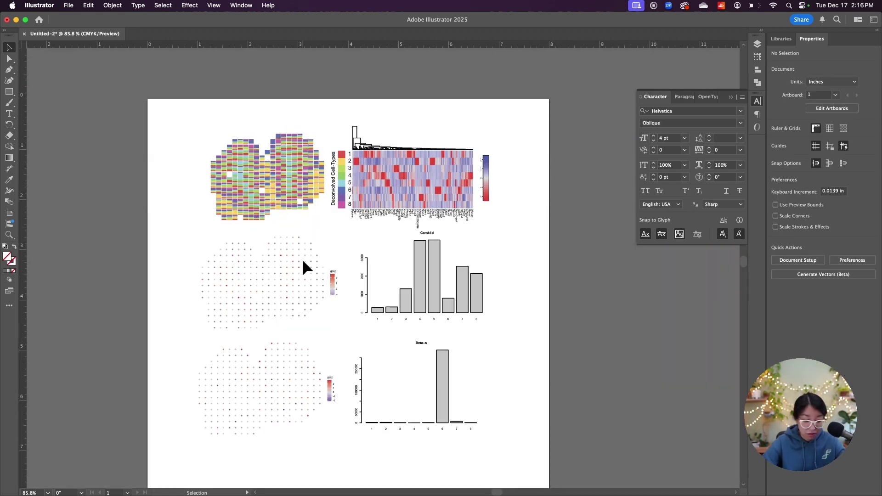
scroll(345, 230, "up", 3)
scroll(346, 231, "down", 2)
double_click(346, 232)
key("shift+Right")
left_click_drag(497, 119, 292, 150)
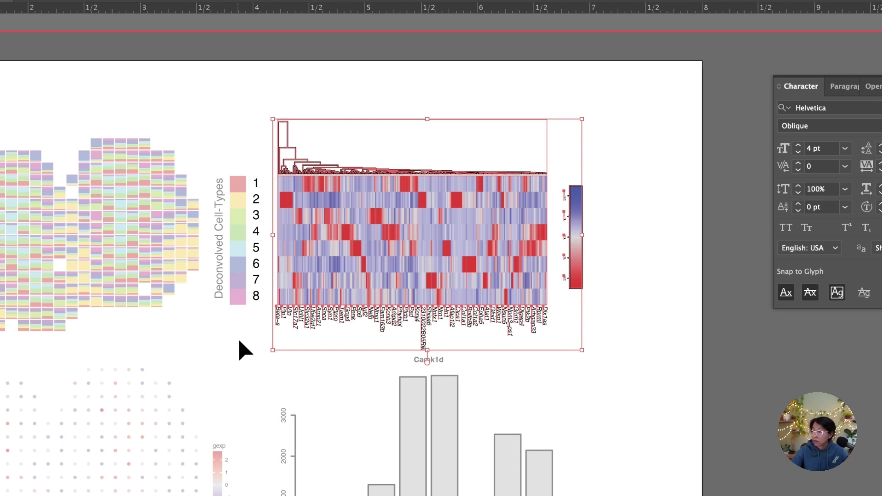
double_click(390, 108)
scroll(397, 103, "left", 2)
left_click(606, 187)
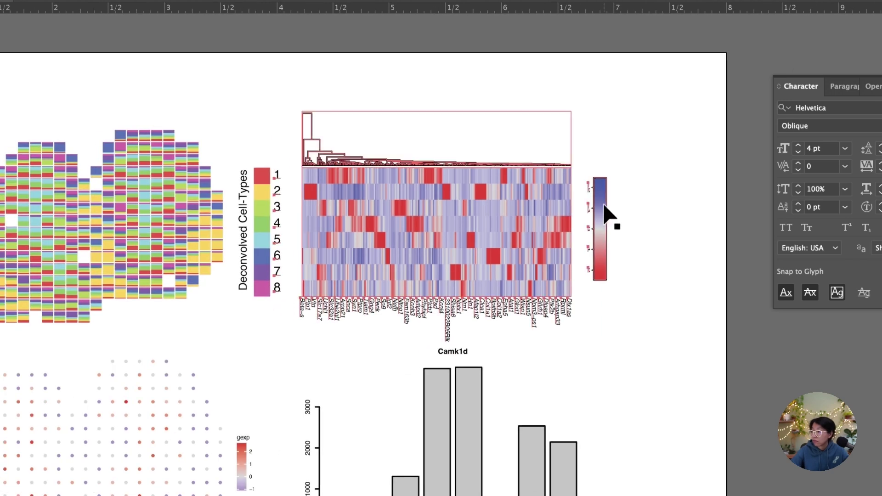
double_click(601, 216)
left_click(601, 209)
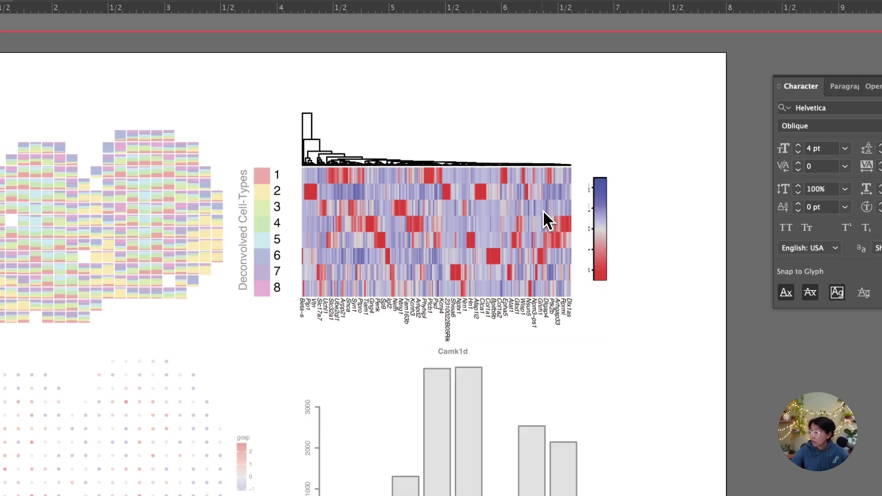
scroll(543, 211, "up", 3)
Rotate the heatmap's colour bar 180° so red is uppermost, and scale it over the cell-type swatches to match their column height.
left_click_drag(614, 164, 578, 322)
left_click_drag(596, 218, 166, 208)
left_click_drag(196, 136, 196, 133)
scroll(196, 134, "up", 3)
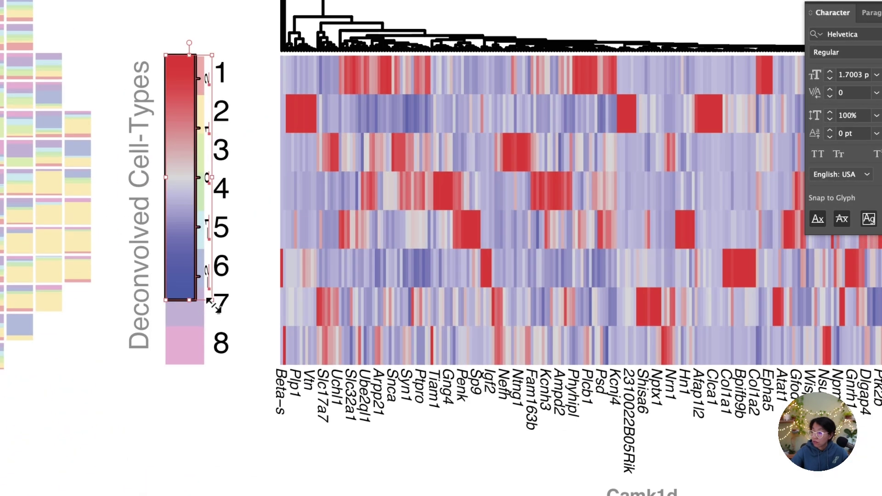
left_click_drag(212, 305, 226, 366)
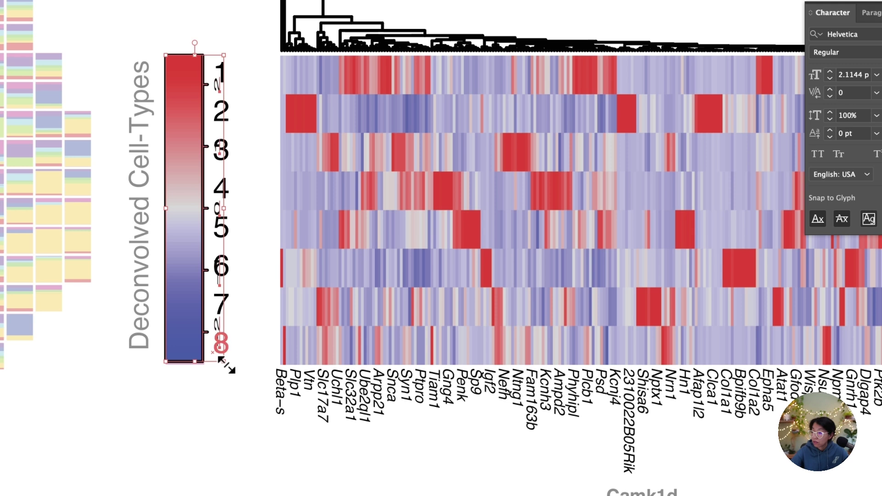
Move the resized colour bar back to the heatmap's right side, level with its rows.
scroll(225, 363, "down", 2)
left_click_drag(200, 213, 675, 207)
scroll(224, 214, "down", 2)
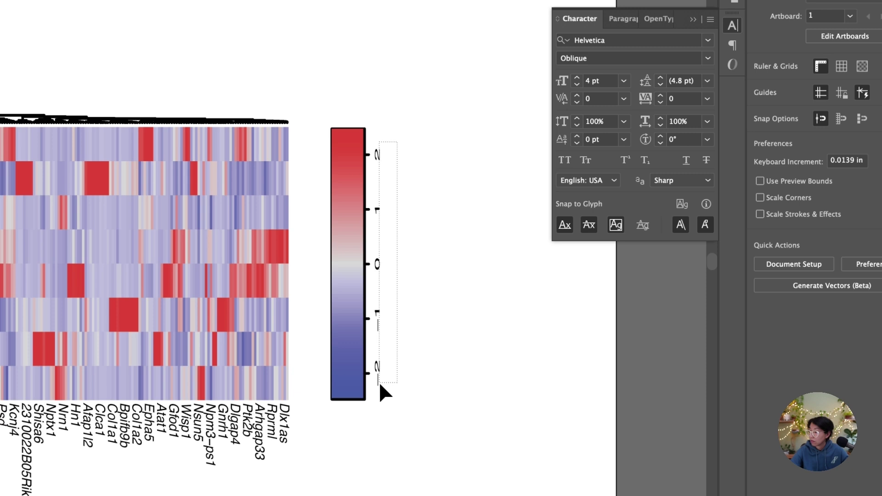
Set the colour bar's number labels to 100% horizontal scale and 5 pt, and shift them right, clear of the bar.
left_click(383, 372)
left_click(685, 122)
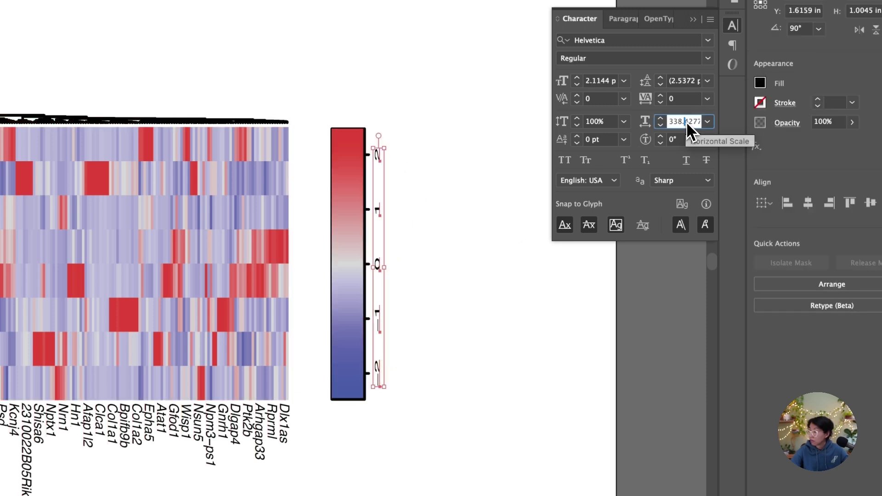
type("100")
key("Return")
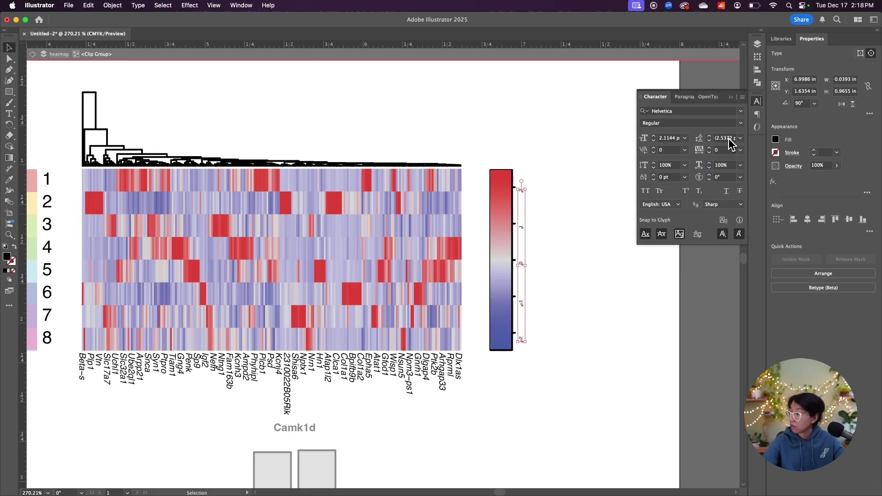
left_click(669, 139)
type("5")
key("Return")
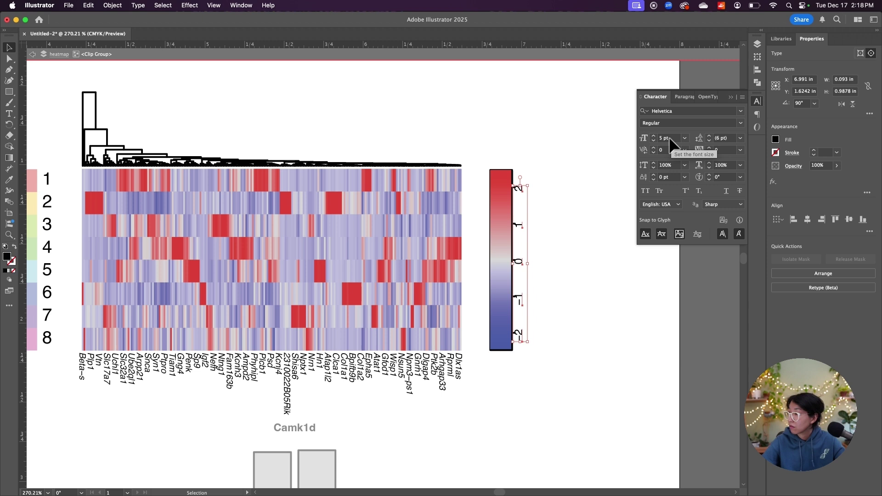
left_click(535, 238)
scroll(541, 260, "down", 5)
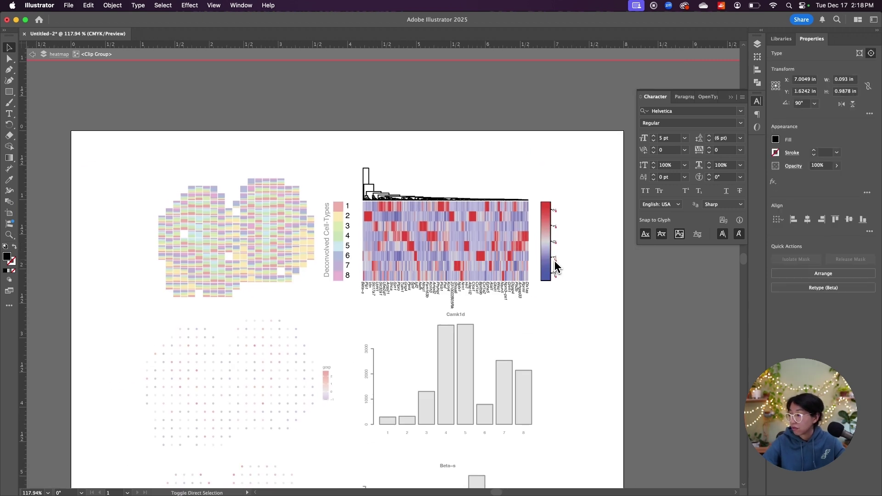
scroll(571, 257, "down", 3)
scroll(571, 257, "left", 2)
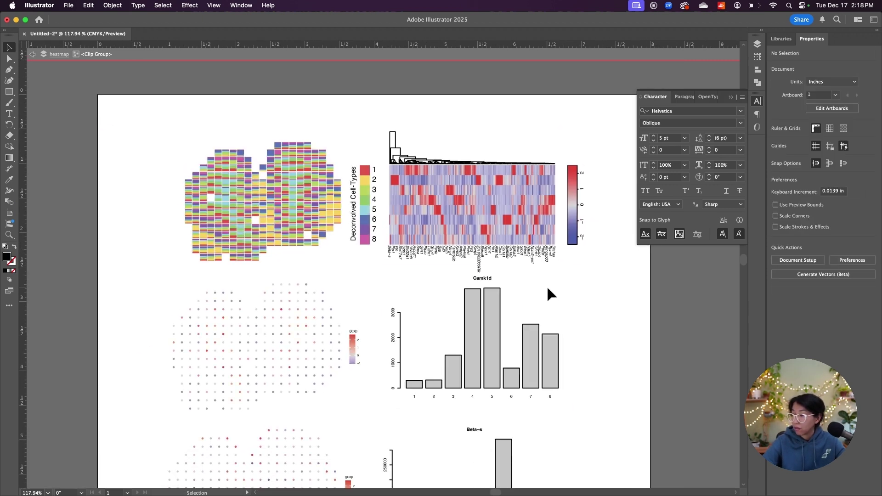
Isolate the innermost clip group of the gexp map beside the Camk1d chart and select all its dots.
scroll(337, 310, "down", 3)
scroll(337, 310, "left", 1)
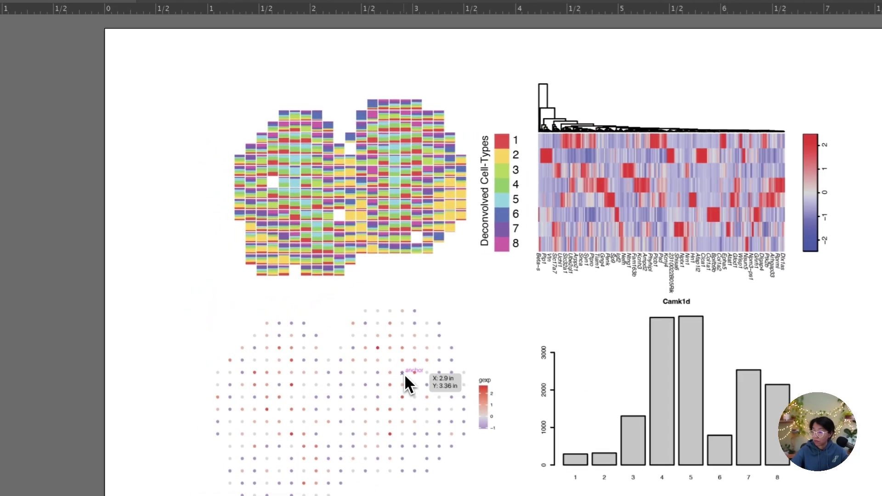
left_click(310, 281)
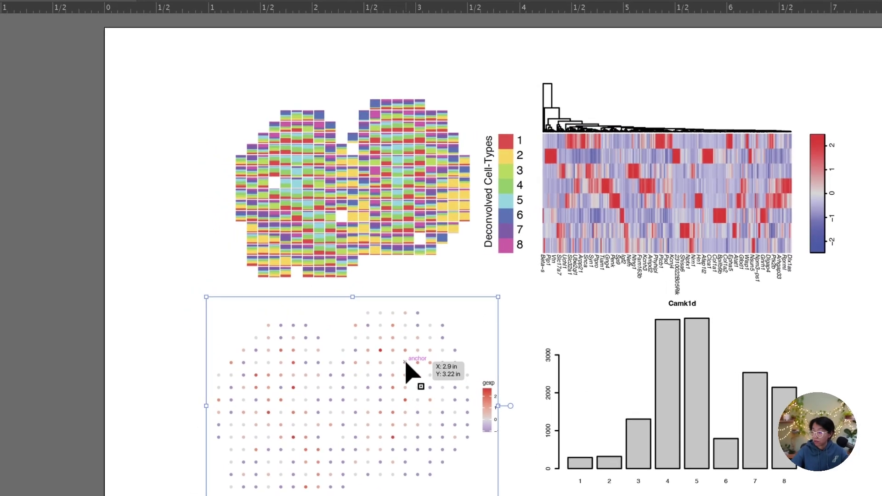
double_click(405, 362)
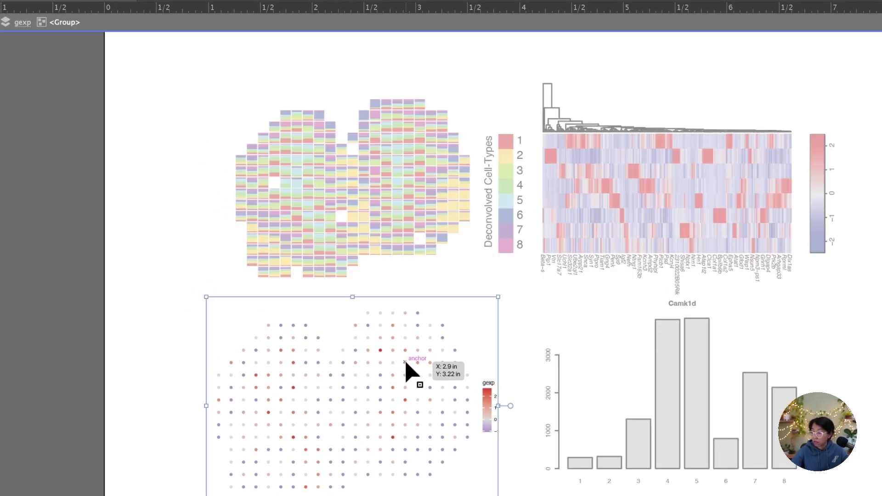
double_click(405, 362)
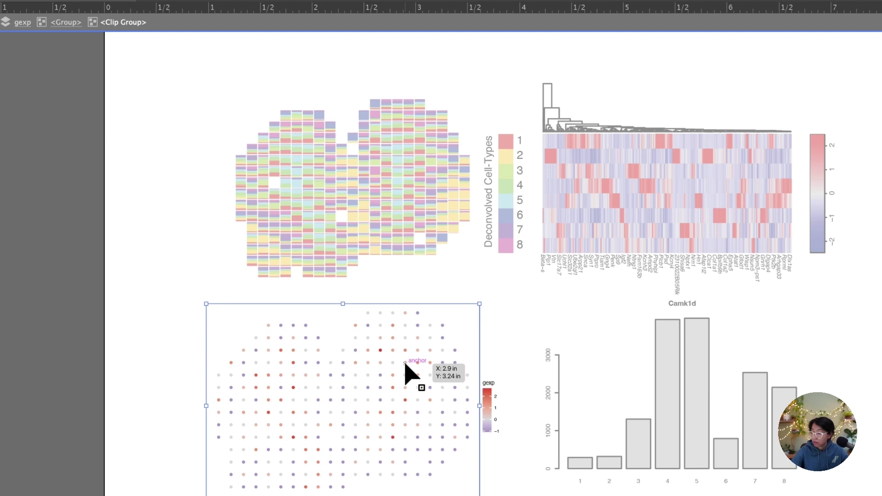
double_click(405, 362)
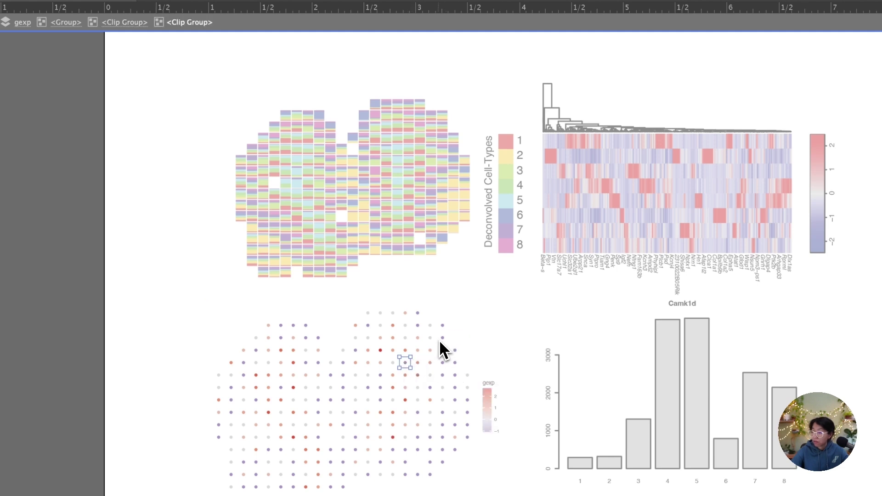
left_click(285, 312)
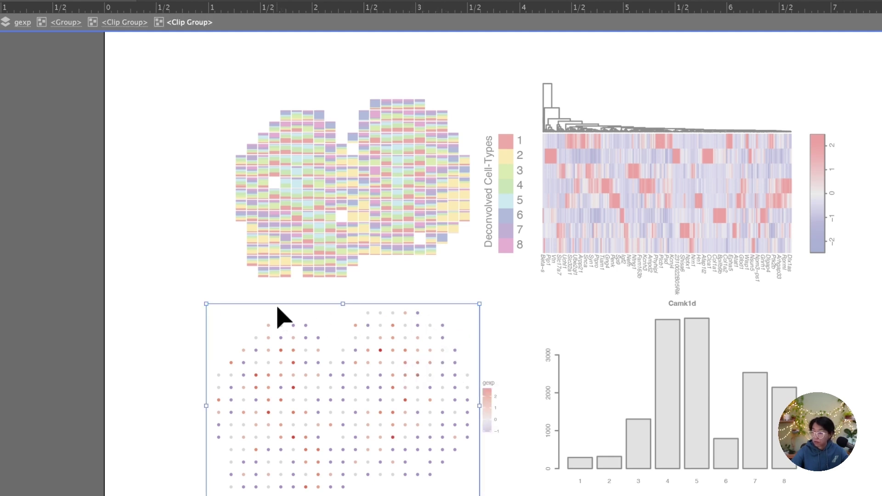
left_click(271, 302)
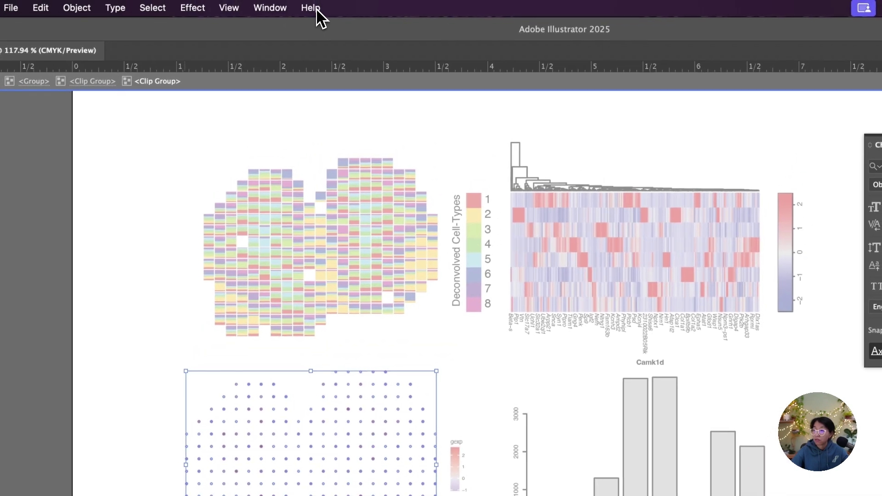
Convert the selected dots to rectangles with an absolute size of 0.1 in by 0.1 in, and leave isolation mode.
left_click(316, 9)
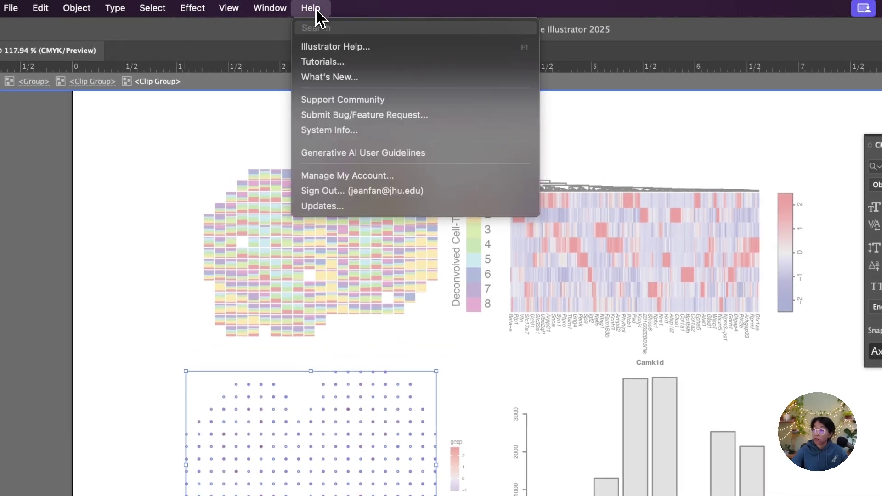
type("shape")
mouse_move(351, 82)
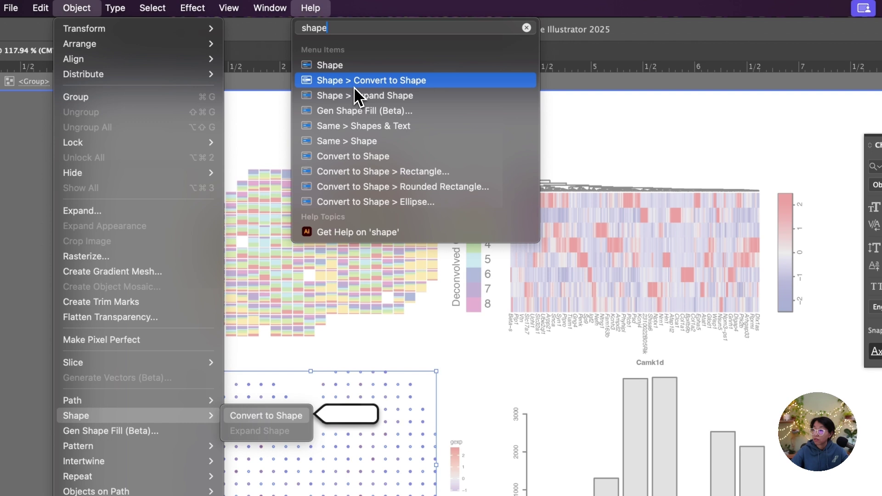
mouse_move(365, 140)
left_click(373, 179)
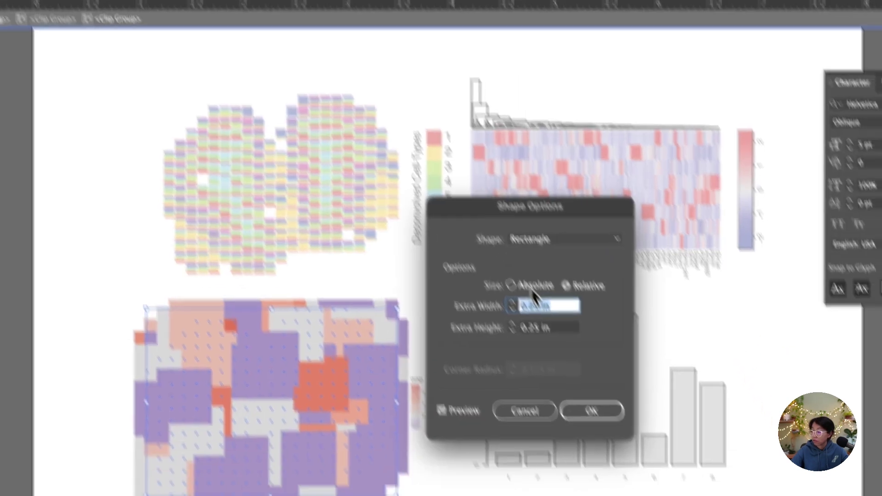
left_click(532, 289)
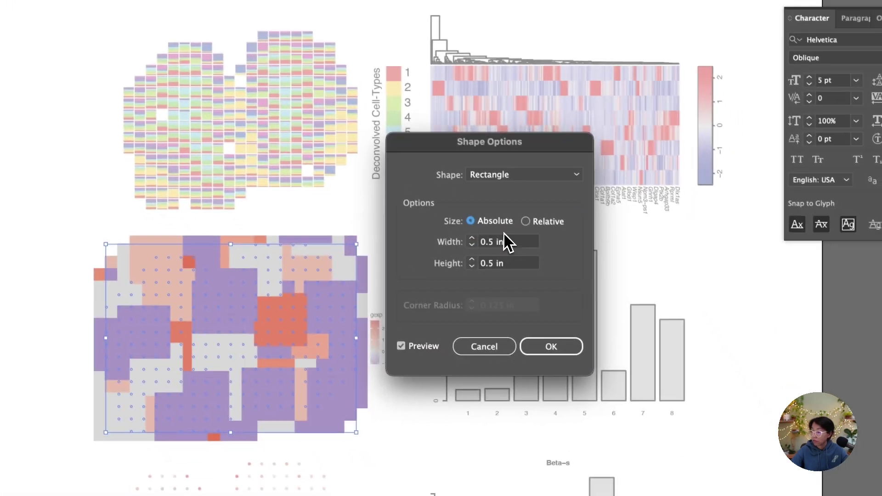
left_click_drag(534, 307, 529, 309)
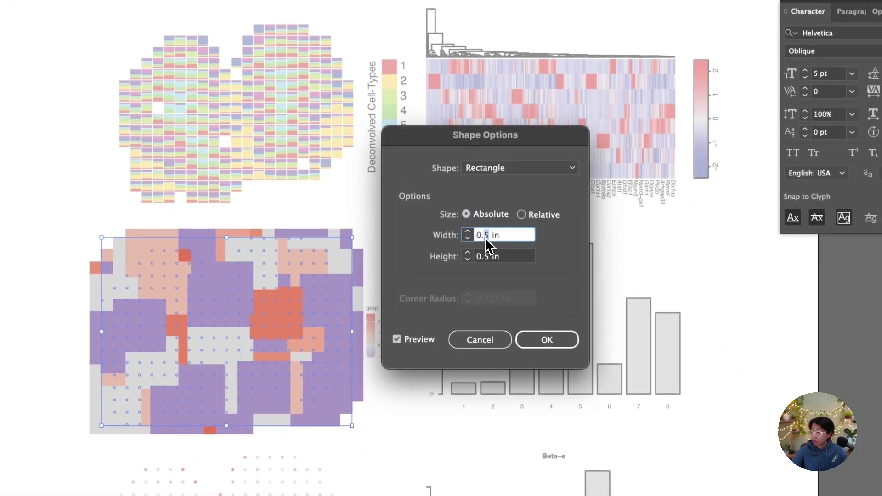
type("1")
left_click(489, 258)
type("1")
left_click(509, 236)
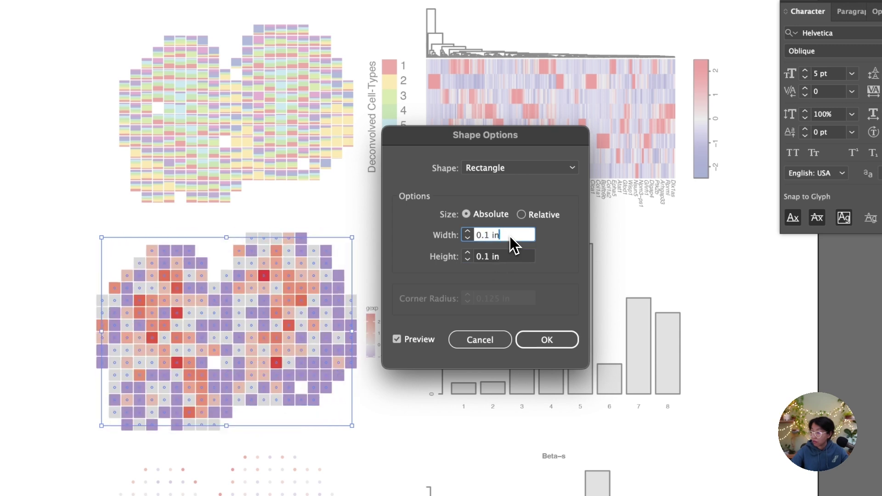
left_click(538, 338)
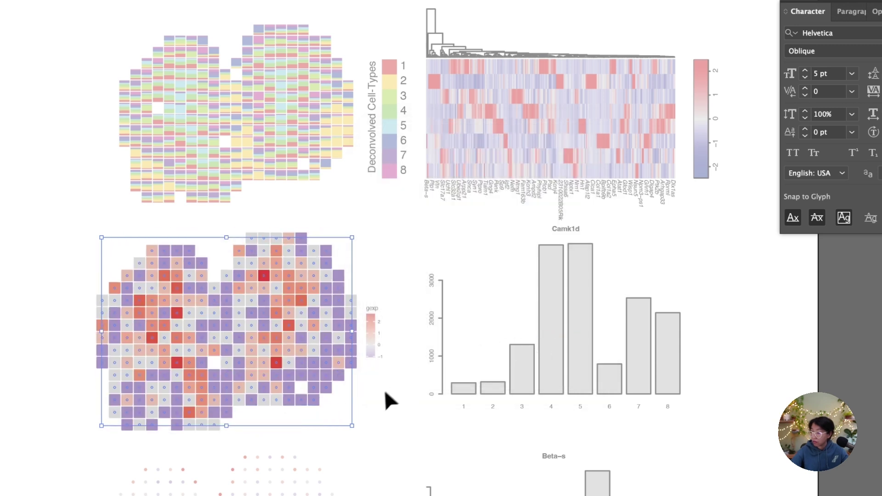
left_click(376, 398)
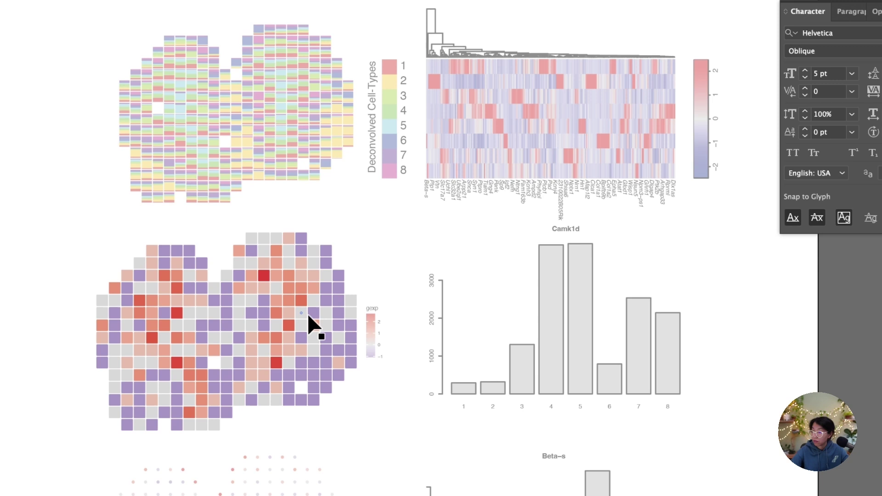
double_click(366, 251)
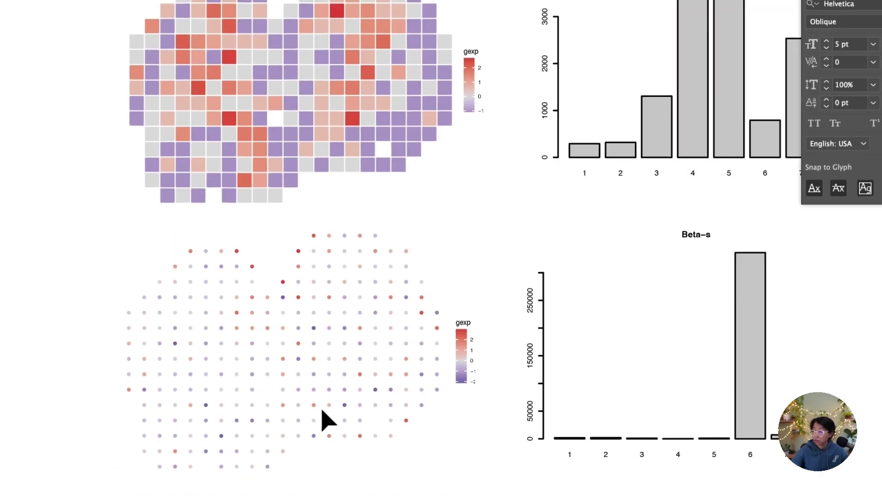
Isolate and select the dots of the gexp map beside the Beta-s chart, and convert them to rectangles of absolute size 0.1 by 0.1 in.
double_click(330, 314)
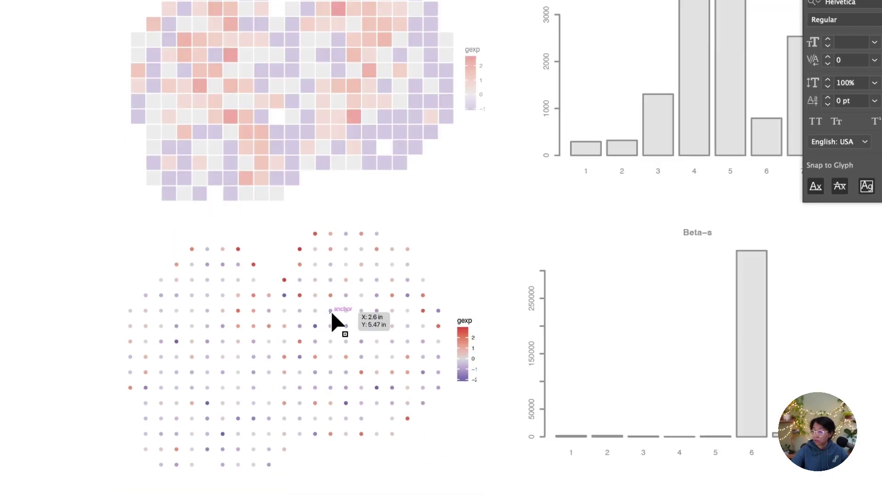
left_click(332, 315)
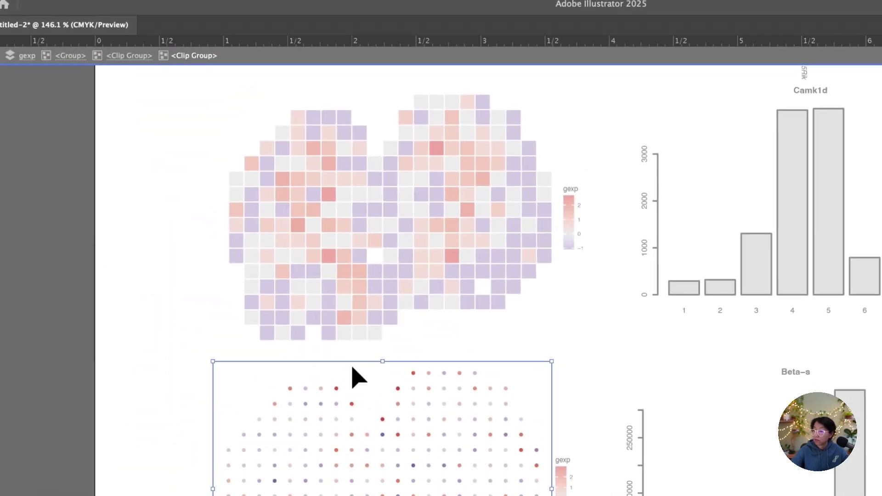
left_click(292, 8)
type("shape")
left_click(404, 187)
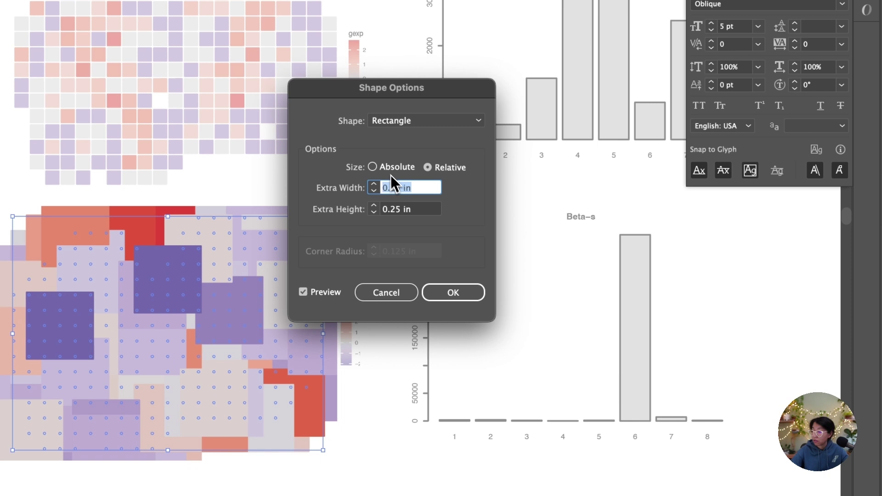
left_click(386, 167)
left_click(394, 188)
key("BackSpace")
type("1")
left_click(395, 209)
key("BackSpace")
type("1")
left_click(439, 296)
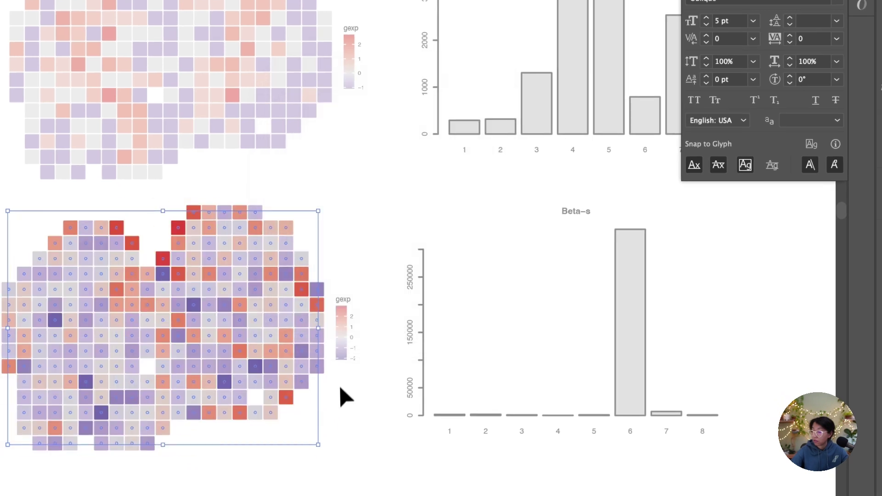
Leave isolation mode, select both gexp maps and align them with each other in one column.
scroll(344, 396, "down", 3)
left_click(275, 202, "shift")
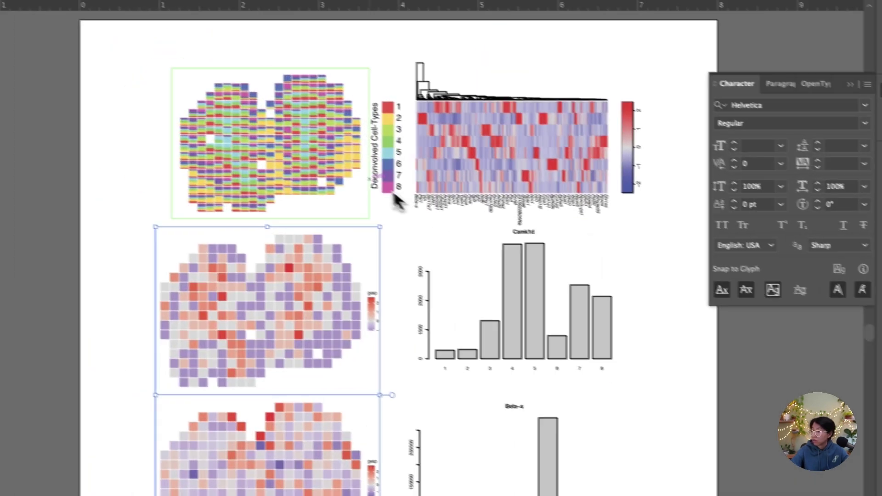
left_click(141, 76)
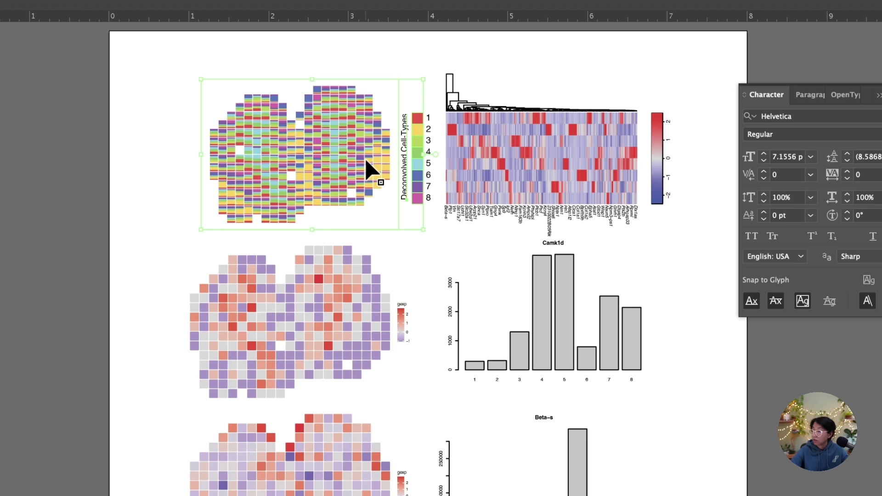
Overlay the deconvolved cell-type map on the gexp map beside Camk1d and resize it to about 3.13 by 2.12 in so their squares coincide.
left_click_drag(365, 160, 334, 349)
scroll(334, 350, "up", 3)
left_click_drag(465, 173, 547, 110)
left_click_drag(176, 411, 193, 401)
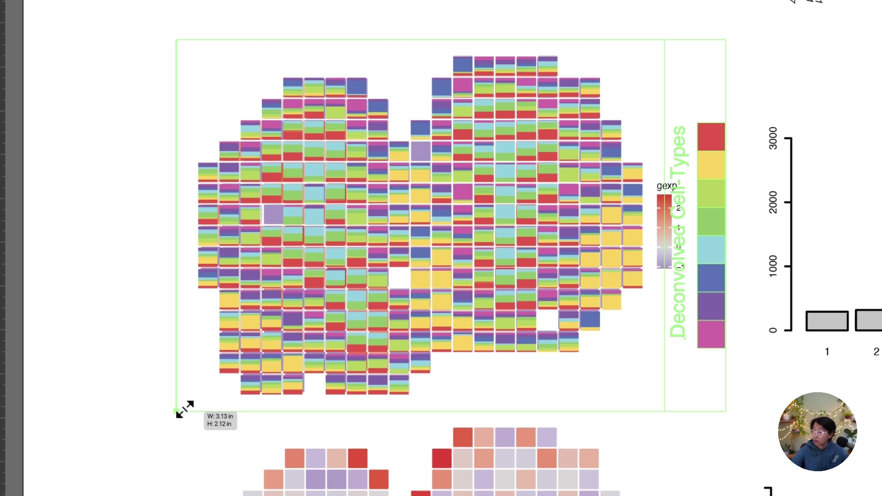
key("Down")
key("Left")
key("Left")
Move the resized deconvolved cell-type map straight up into the row of the heatmap, above the two gexp maps.
scroll(468, 277, "down", 3)
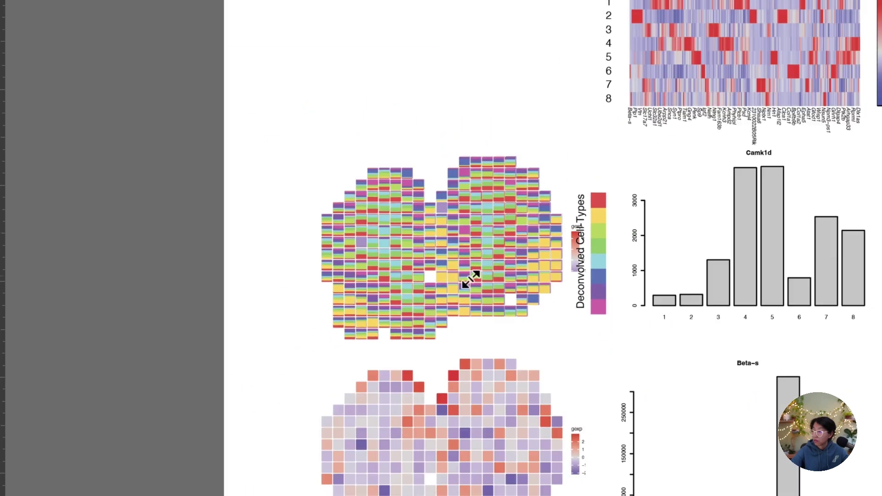
scroll(470, 280, "down", 1)
left_click_drag(514, 235, 514, 45)
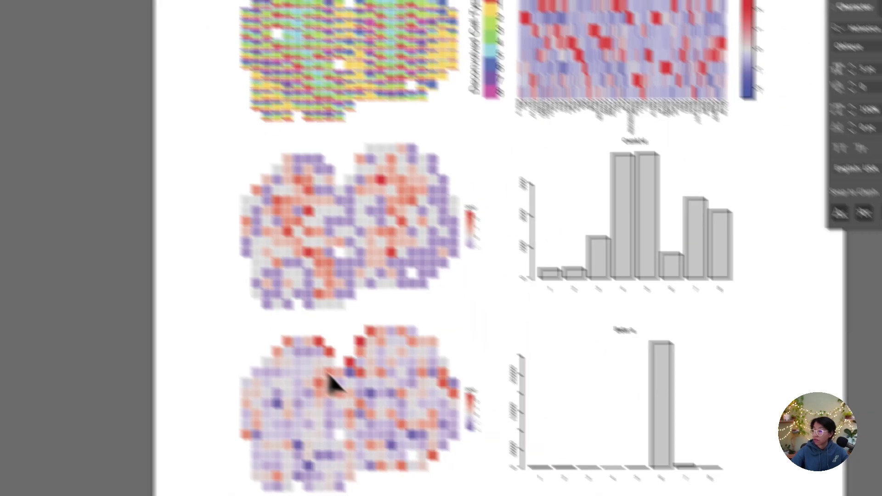
Scale the heatmap slightly so its rows match the cell-type legend swatches, and nudge it to the right of the legend numbers.
left_click(406, 181)
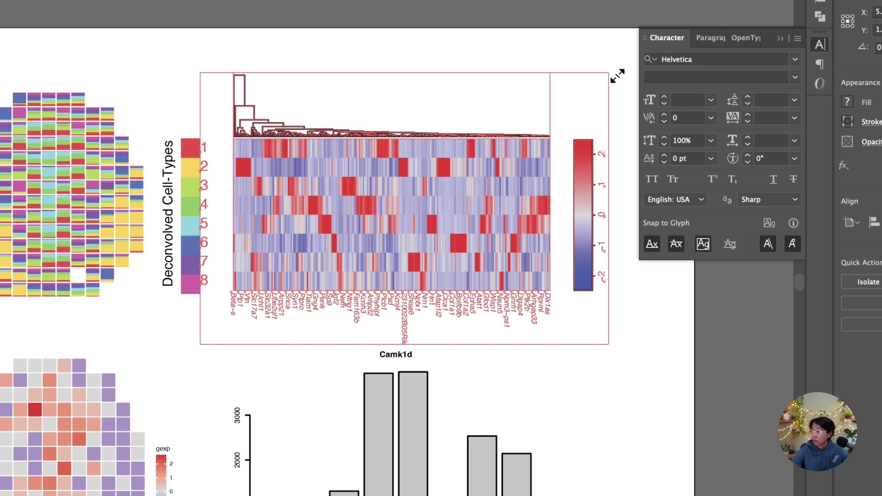
left_click_drag(611, 348, 620, 355)
key("Right")
key("Right")
key("Right")
left_click(603, 381)
scroll(604, 381, "down", 3)
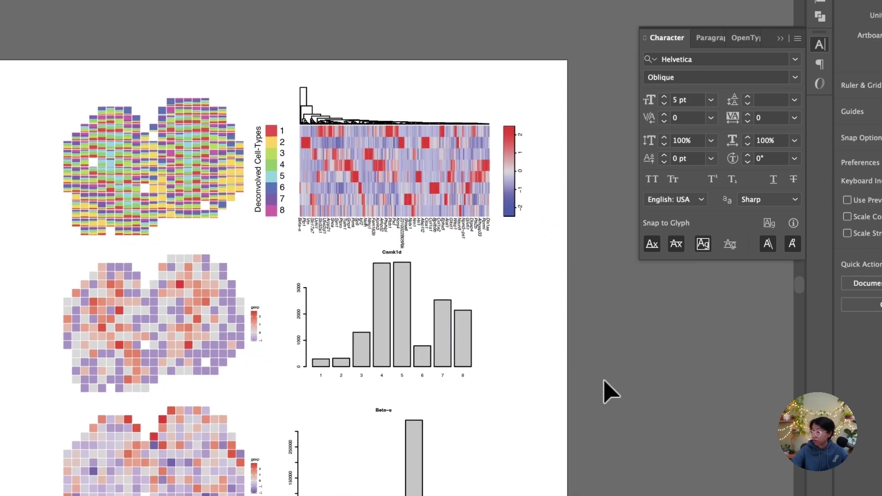
Select the Camk1d and Beta-s bar charts together and stretch them wider to fit the width of the heatmap above.
left_click_drag(442, 327, 434, 330)
left_click(414, 445, "shift")
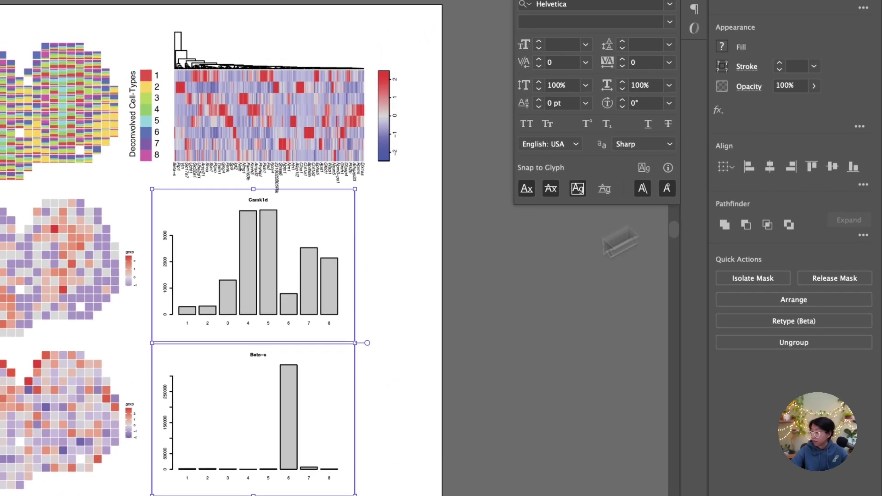
left_click_drag(354, 342, 390, 346)
left_click(423, 318)
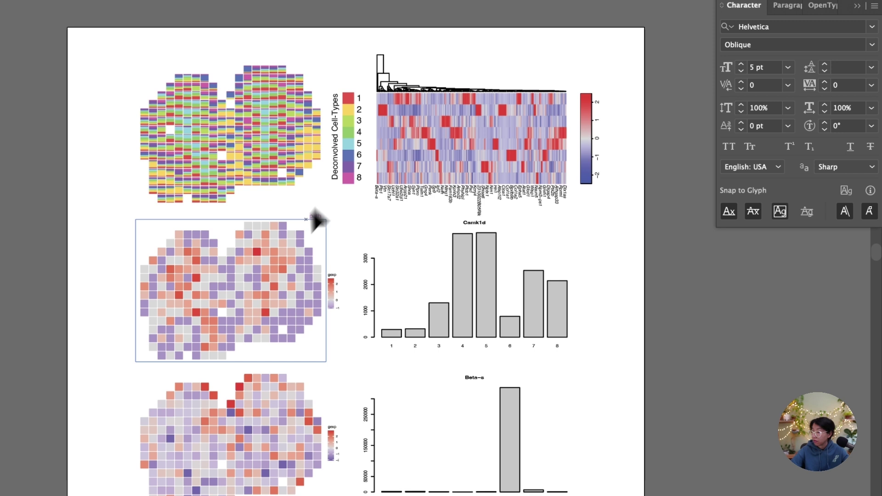
Align the Camk1d chart with its gexp map in one row, and the Beta-s chart with its gexp map in another.
left_click(311, 220)
left_click(487, 276, "shift")
left_click(849, 181)
left_click(509, 432)
left_click(255, 429, "shift")
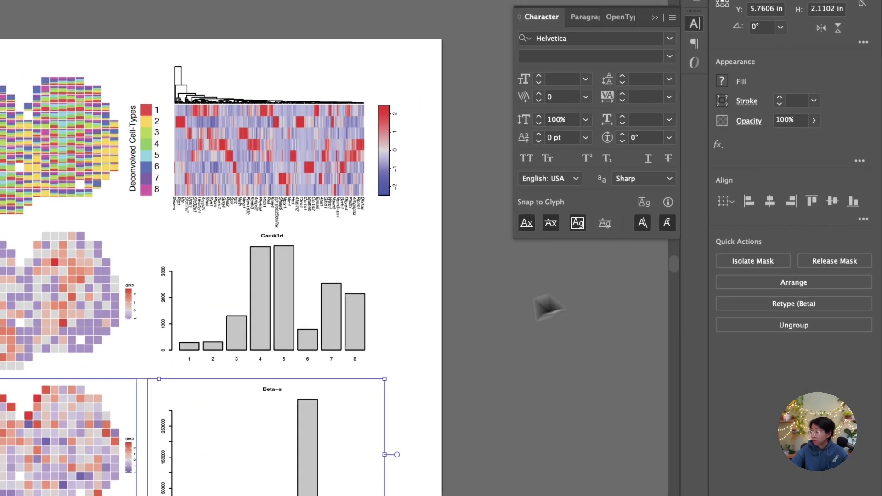
left_click(410, 316)
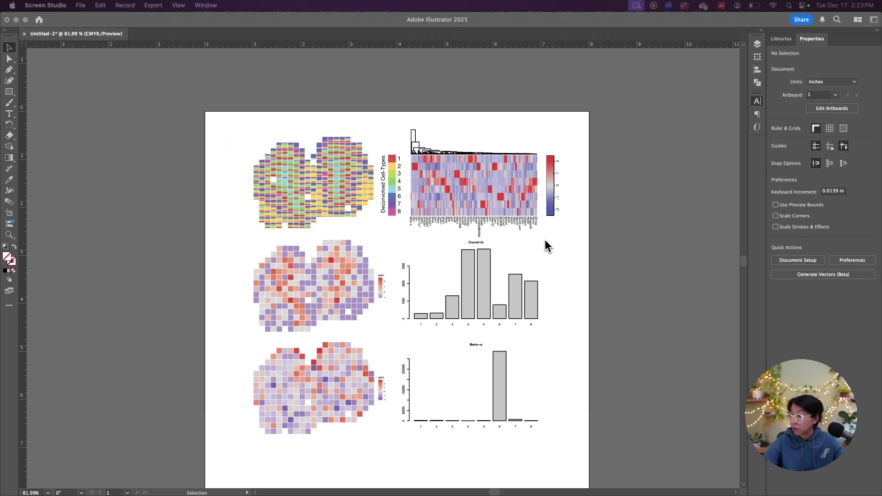
Isolate the Camk1d bar chart and select all its x-axis and y-axis number labels.
double_click(210, 357)
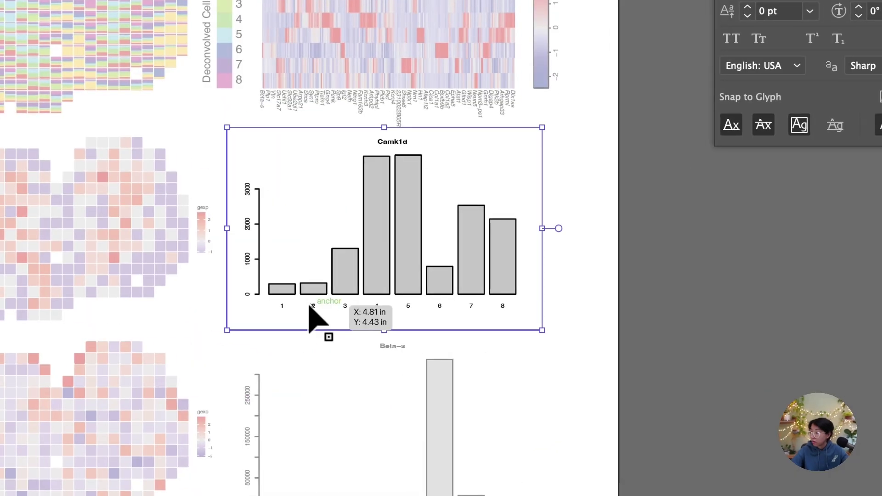
left_click(486, 320)
left_click_drag(529, 300, 271, 315)
left_click_drag(238, 181, 254, 298)
Set the selected Camk1d axis labels to 5 pt, raise the size by one increment, and set their horizontal scale to 100%.
left_click(448, 159)
type("5")
key("Return")
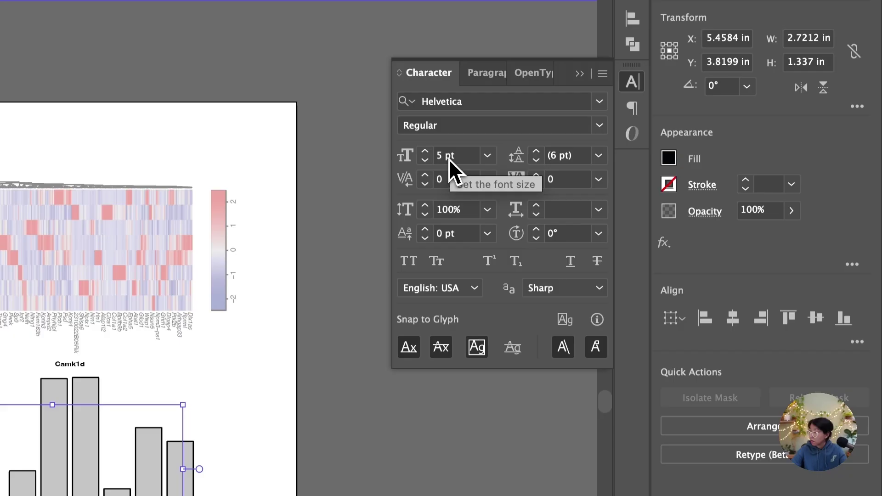
key("Up")
left_click(567, 210)
type("100")
key("Return")
double_click(477, 216)
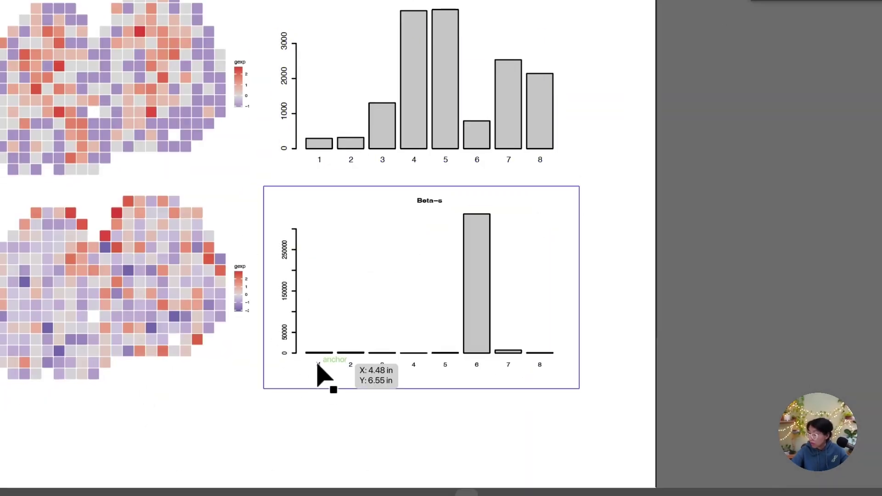
Isolate the Beta-s chart, select its axis number labels and give them the Camk1d labels' size and 100% horizontal scale.
double_click(317, 364)
double_click(295, 370)
left_click(318, 364)
left_click(285, 333, "shift")
left_click(473, 82)
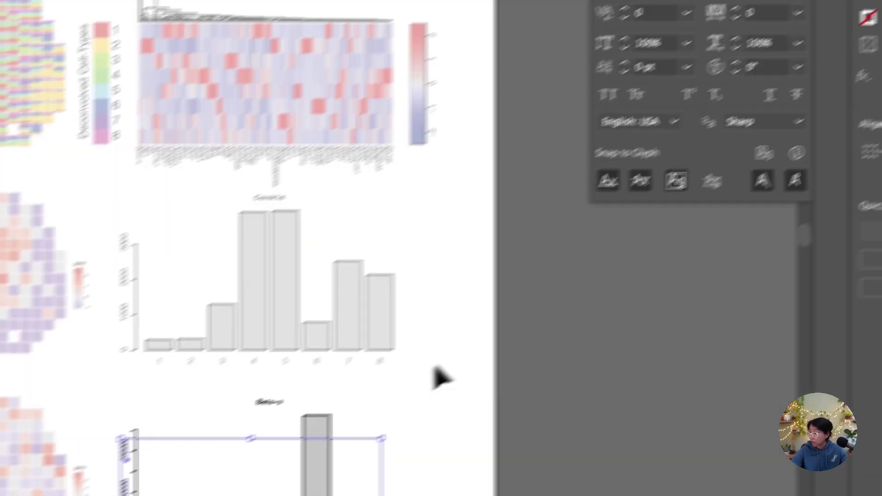
double_click(434, 369)
Restyle the Camk1d title as 8 pt Helvetica Oblique and copy that formatting to the Beta-s title with the Eyedropper.
double_click(271, 390)
double_click(305, 358)
double_click(324, 184)
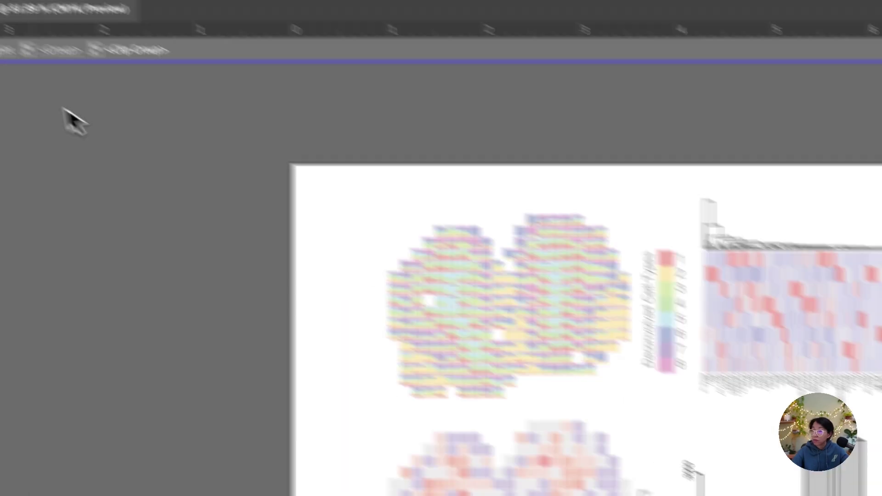
left_click(648, 332)
double_click(647, 332)
left_click(657, 106)
left_click(495, 187)
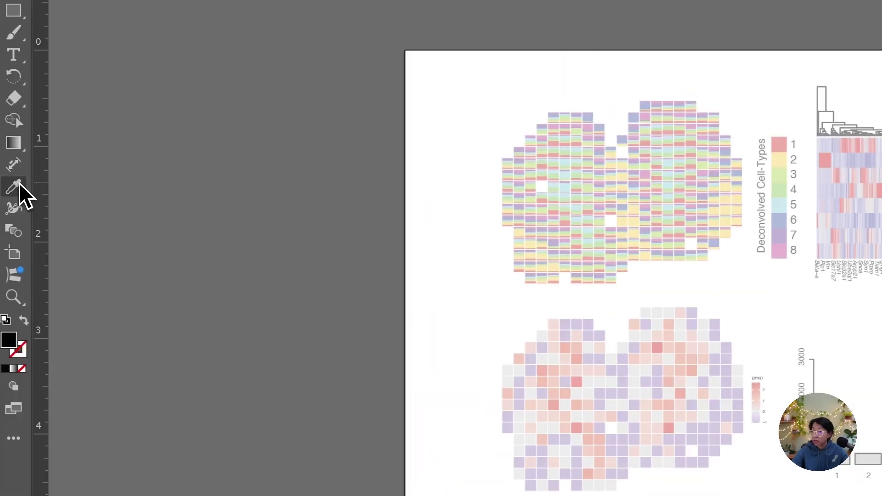
left_click(20, 191)
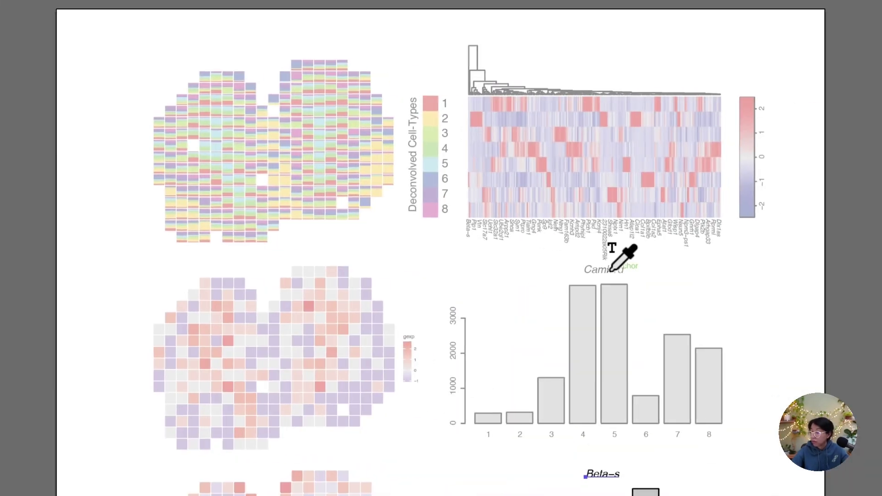
key("v")
key("Escape")
Enlarge the gexp colour legends beside both gexp maps so their labels are readable.
double_click(616, 410)
key("Delete")
left_click_drag(642, 403, 612, 452)
right_click(618, 437)
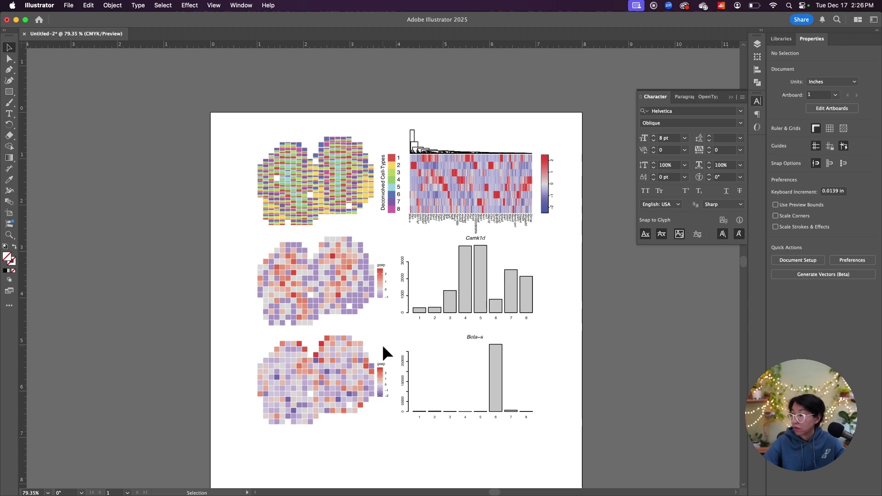
Isolate the Camk1d chart and recolour bars 1 to 8 with the matching Deconvolved Cell-Types legend colours using the Eyedropper.
double_click(424, 309)
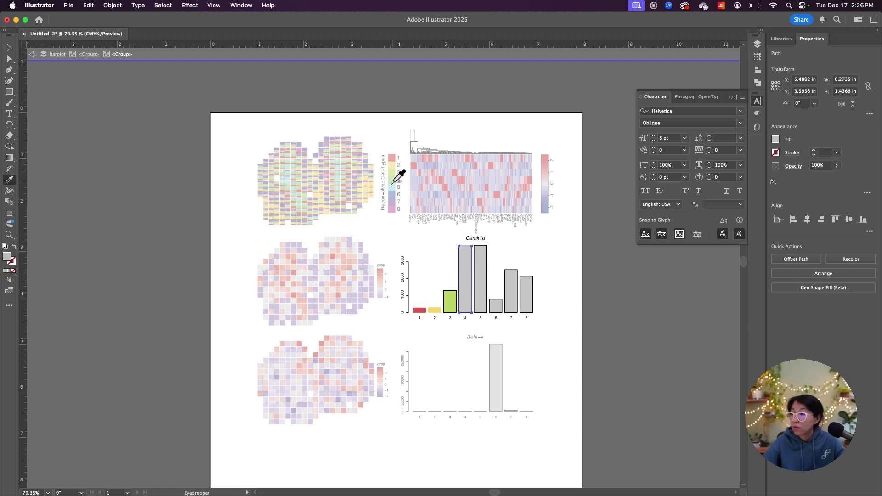
left_click(392, 182)
left_click(10, 48)
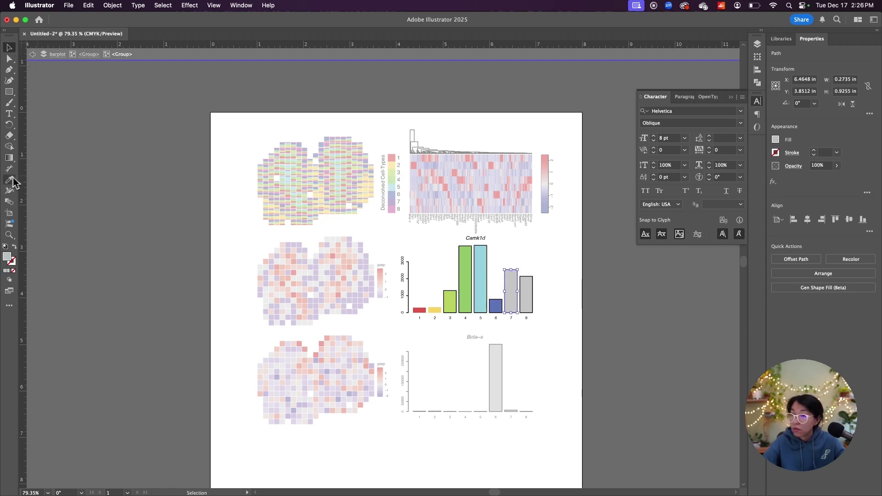
left_click(528, 284)
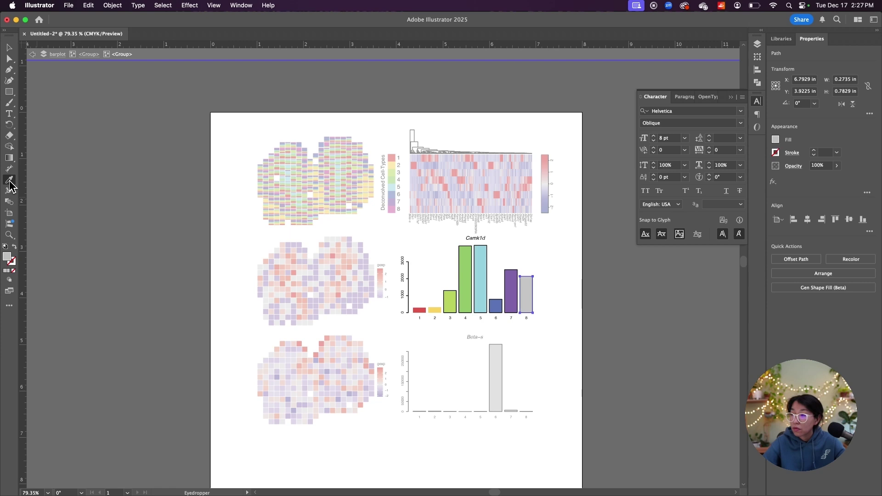
scroll(503, 273, "up", 5)
left_click(423, 275)
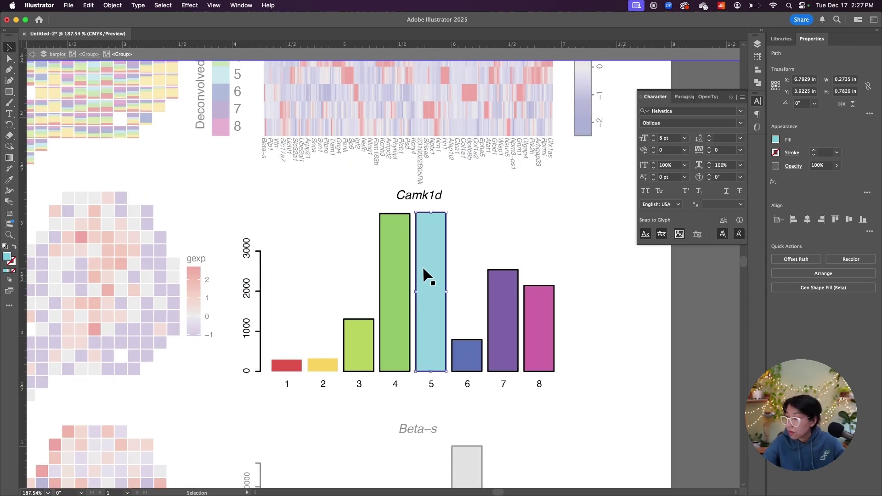
key("Delete")
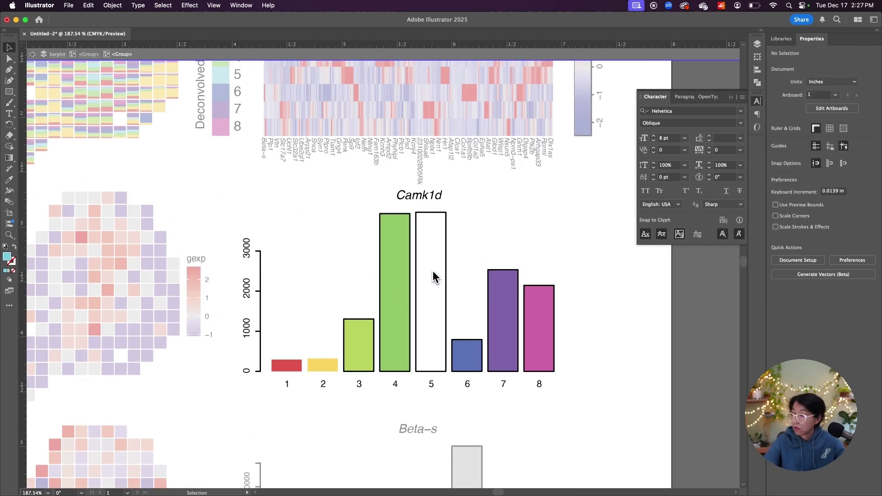
key("super+z")
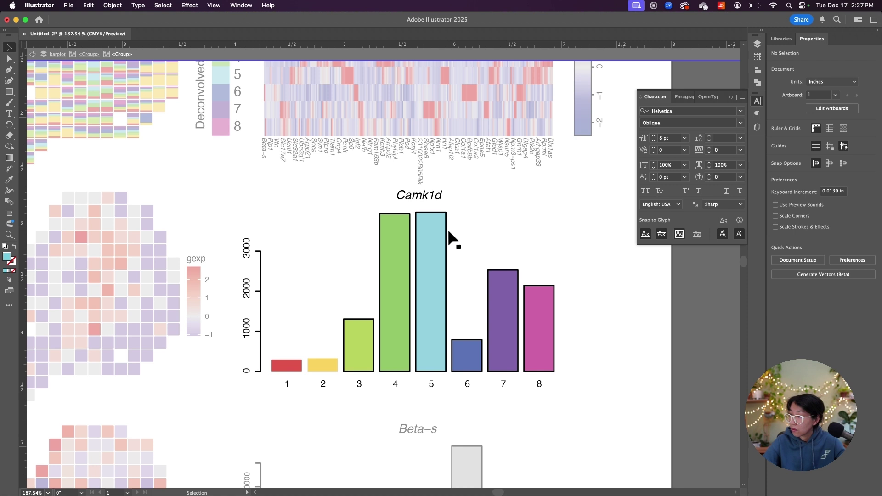
Delete the black outline of Camk1d bar 5, and use another bar outline to select everything with the same stroke weight.
left_click(446, 229)
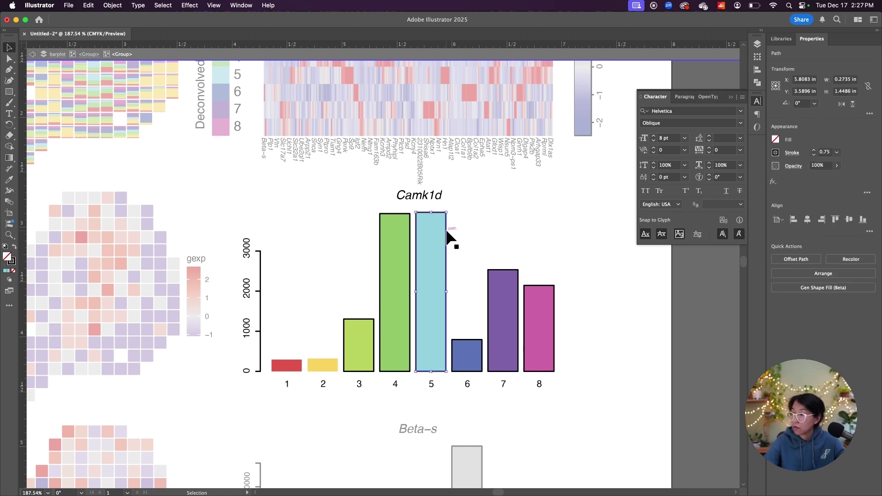
key("Delete")
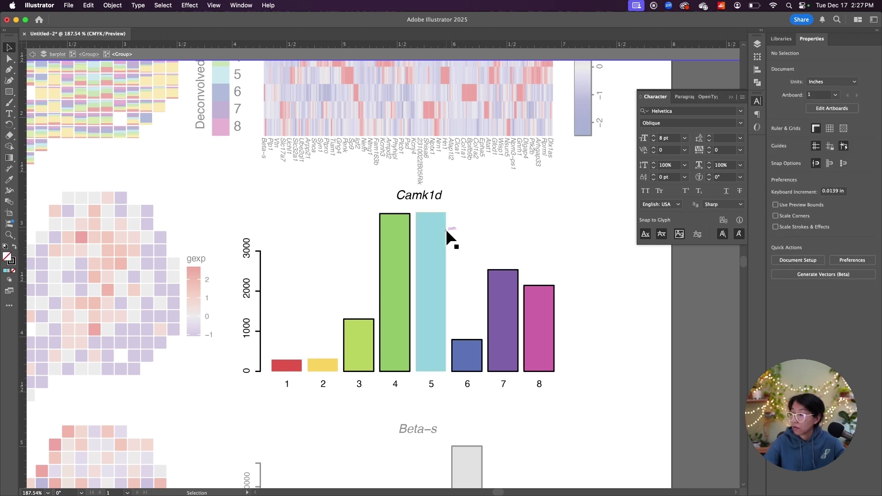
left_click(410, 232)
left_click(163, 5)
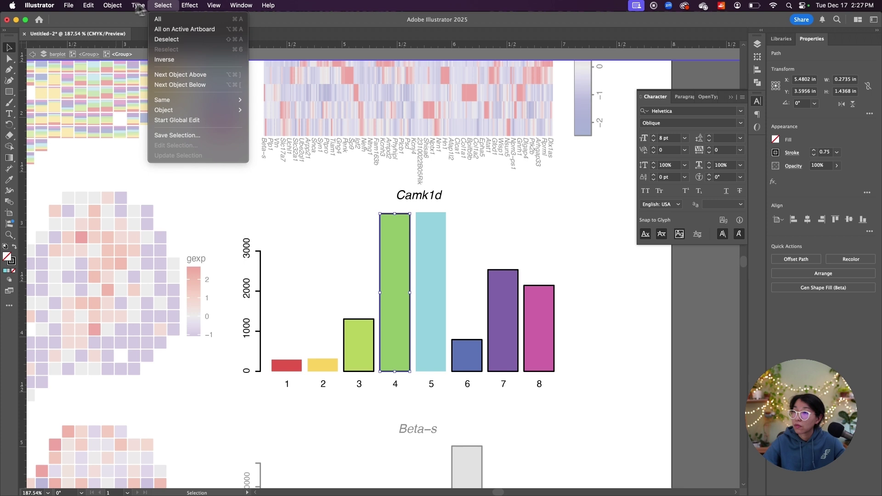
mouse_move(232, 100)
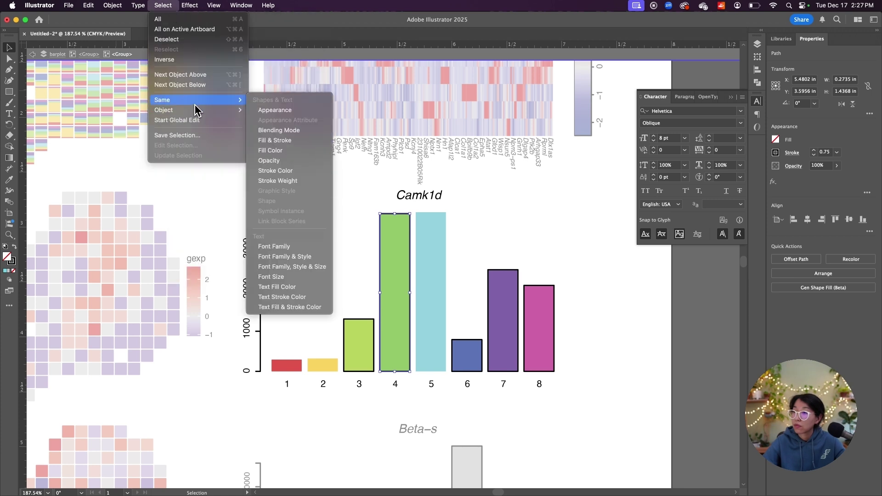
left_click(280, 181)
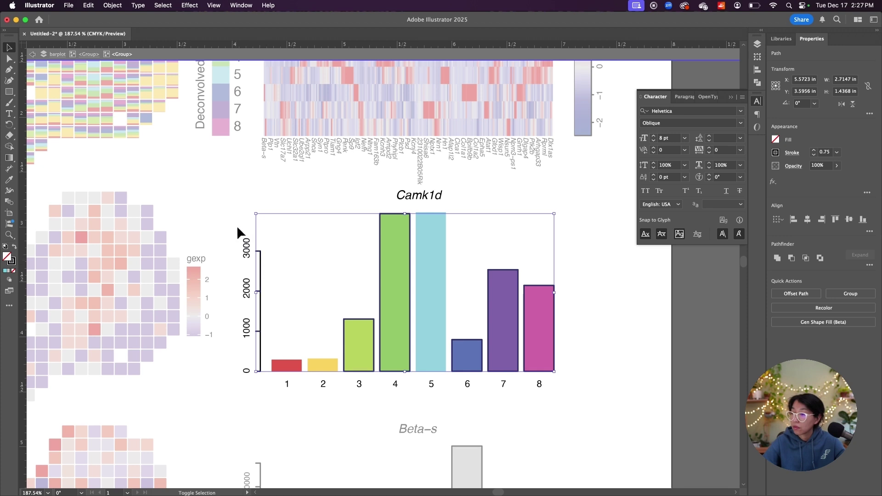
left_click_drag(268, 369, 263, 241)
left_click(270, 263)
key("super+z")
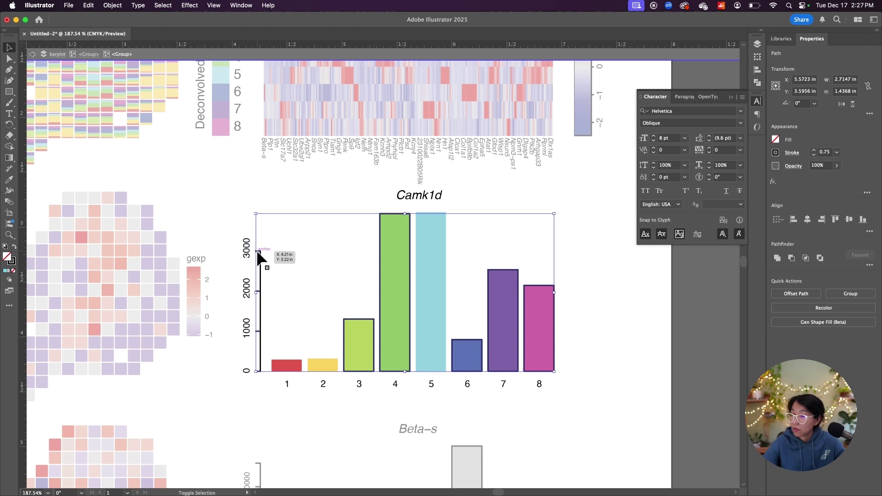
Exclude the y-axis line and its ticks from the selection and delete the remaining black bar outlines in the Camk1d chart.
scroll(259, 301, "up", 5)
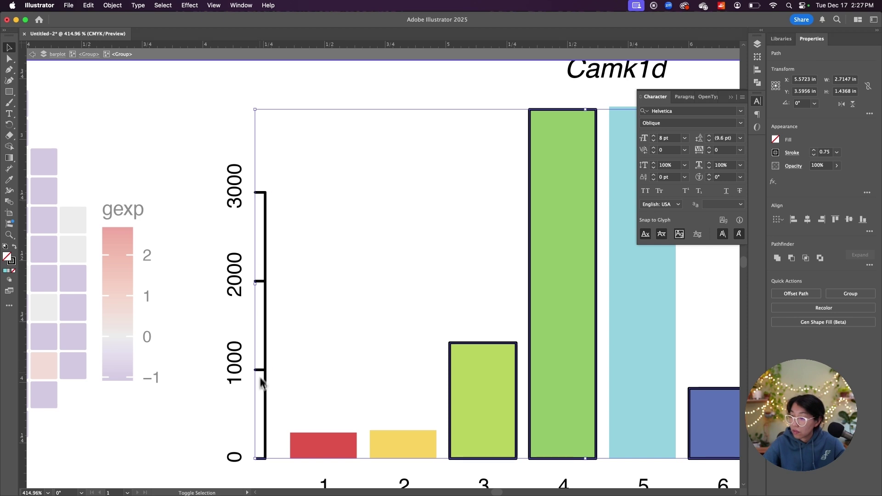
left_click(261, 458, "shift")
scroll(322, 394, "down", 4)
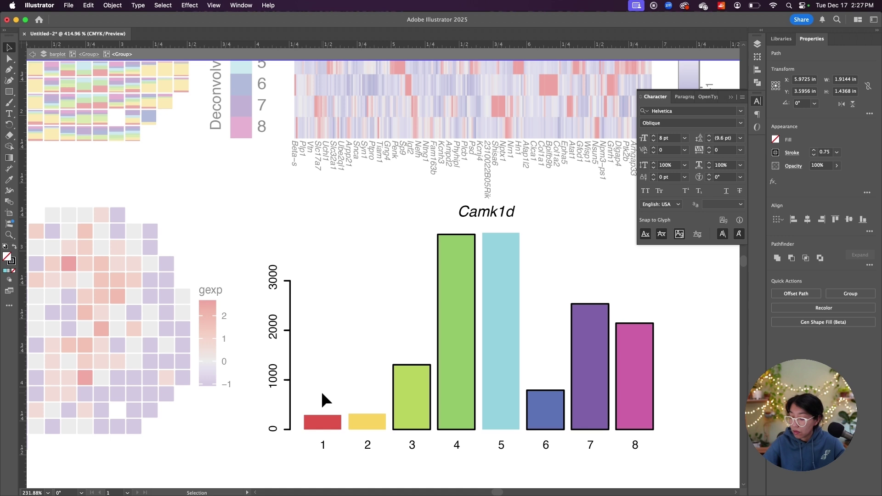
left_click(322, 394)
scroll(432, 356, "down", 5)
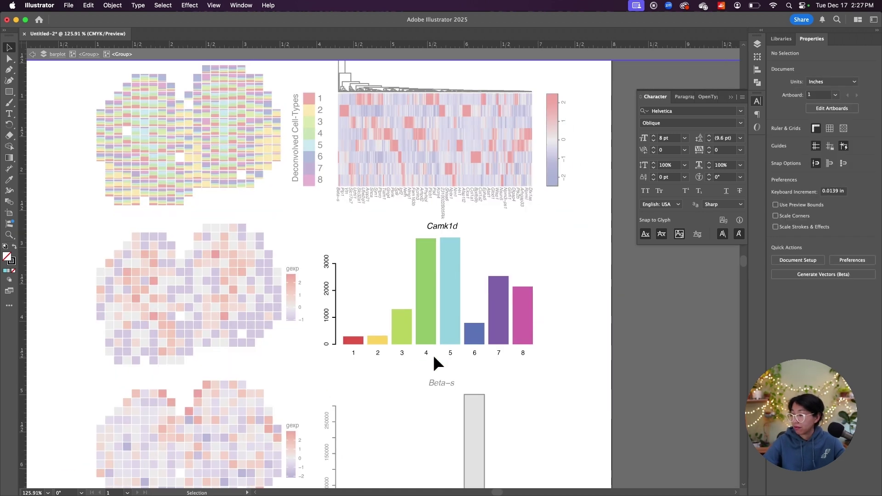
Isolate the Beta-s chart, select its same-weight strokes without the y-axis line and ticks, and delete the black bar outlines.
scroll(451, 372, "up", 3)
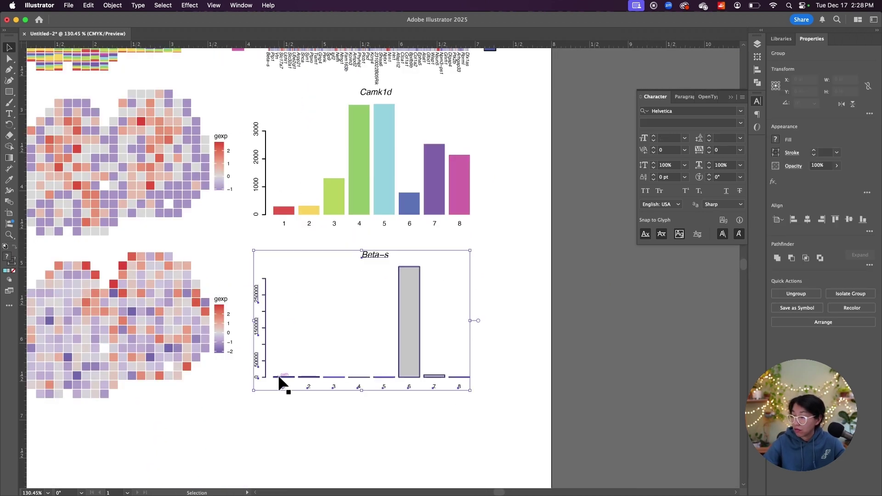
double_click(277, 373)
scroll(269, 381, "up", 4)
left_click(248, 350, "shift")
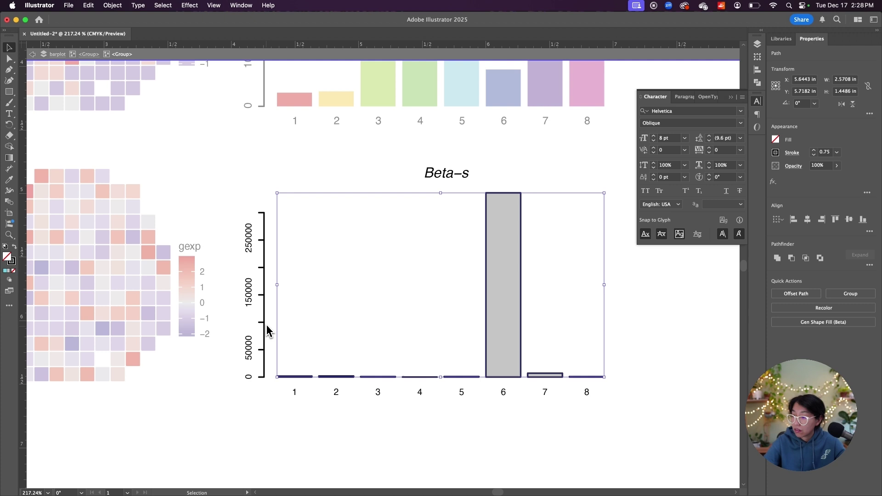
left_click(356, 401)
Recolour bars 1 to 5 of the Beta-s chart with the Eyedropper, sampling the matching Camk1d bars.
scroll(356, 400, "down", 1)
left_click(305, 378)
key("i")
left_click(299, 123)
left_click(338, 378, "super")
left_click(341, 123)
left_click(376, 379, "super")
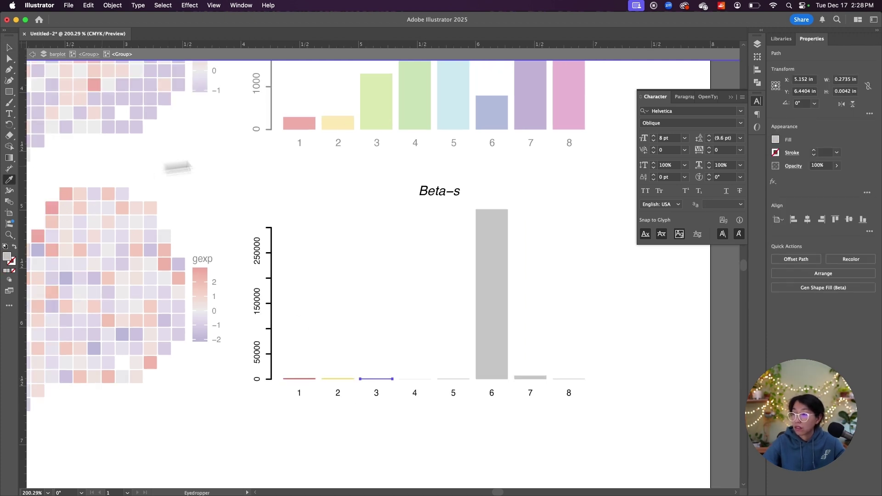
left_click(413, 378, "super")
left_click(10, 180)
left_click(452, 120)
left_click(9, 47)
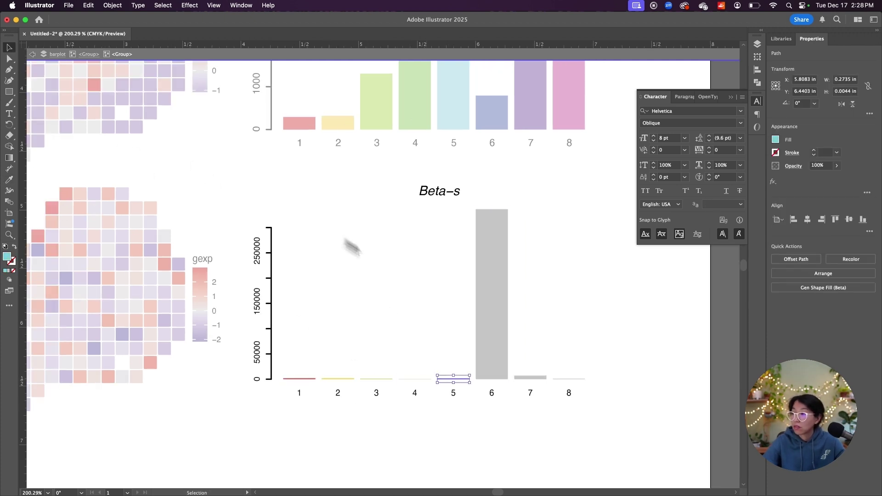
Recolour Beta-s bars 6, 7 and 8 from the matching Camk1d bars and leave the isolated chart.
left_click(490, 321)
left_click(10, 179)
left_click(490, 112)
left_click(10, 48)
left_click(529, 377)
left_click(565, 379)
left_click(10, 179)
left_click(569, 114)
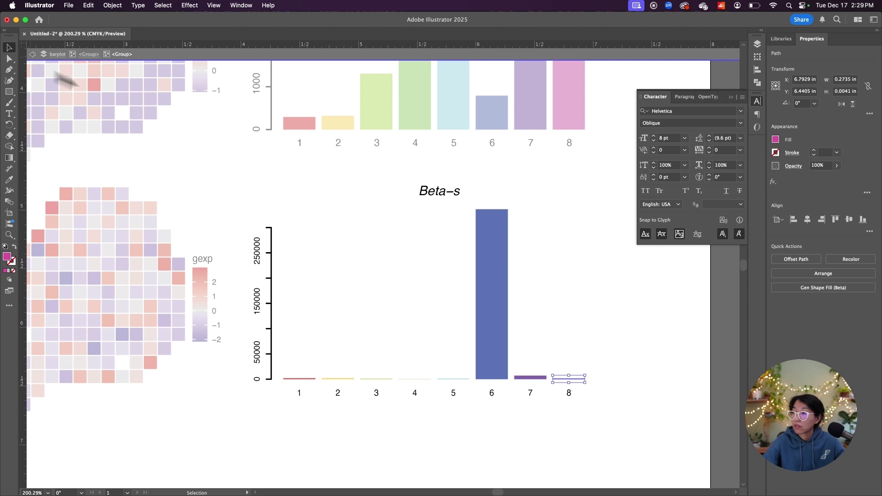
left_click(9, 48)
key("Escape")
key("super+0")
Line up the bar charts' y-axes with the heatmap's left edge using a vertical guide, and remove the guide.
left_click_drag(23, 175, 441, 182)
left_click_drag(334, 178, 336, 178)
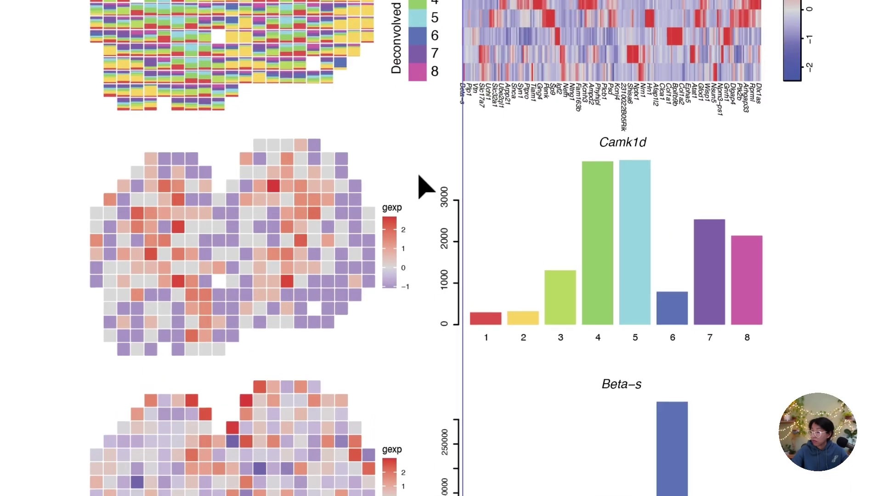
mouse_move(316, 221)
left_mouse_down()
mouse_move(335, 414)
mouse_move(332, 221)
left_mouse_up()
left_click_drag(335, 224, 336, 224)
left_click(305, 90)
key("Delete")
Group all elements of the Camk1d chart, and group all elements of the Beta-s chart separately.
left_click_drag(278, 82, 599, 298)
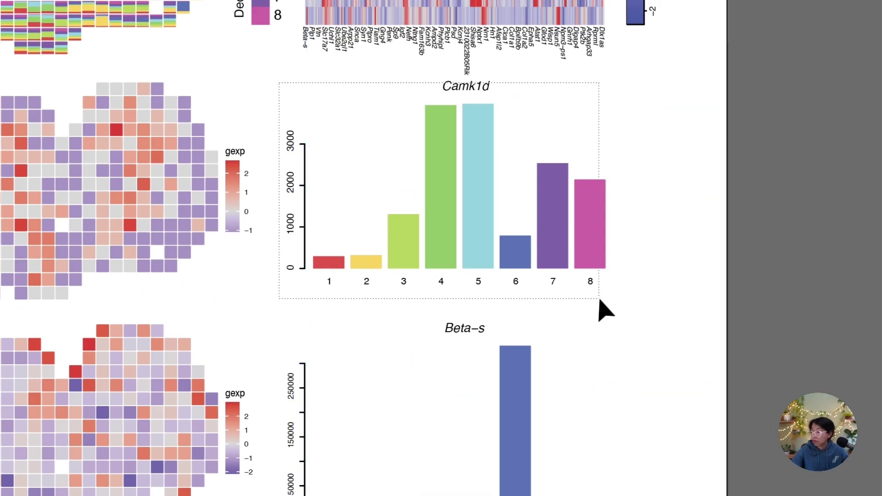
right_click(483, 221)
left_click(508, 434)
left_click_drag(270, 314, 623, 495)
right_click(514, 440)
left_click(533, 300)
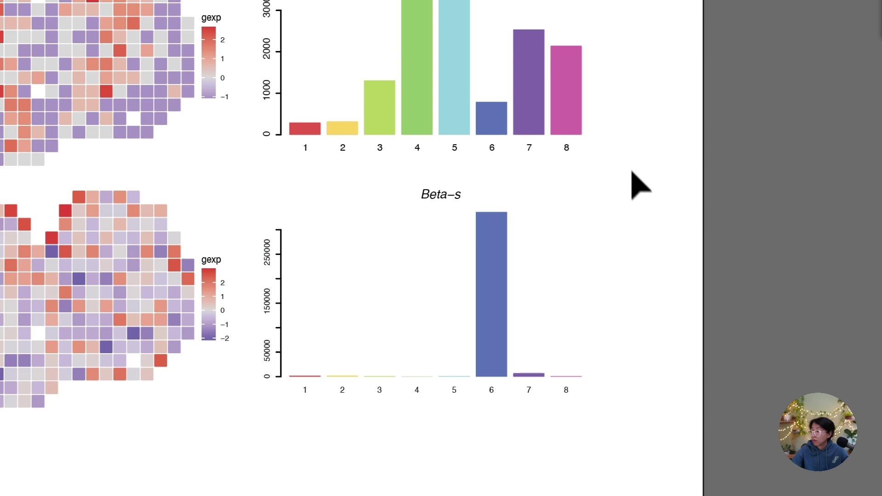
Isolate the heatmap's clip group and reduce the height of the dendrogram above it.
double_click(230, 154)
left_click(229, 155)
left_click(780, 269)
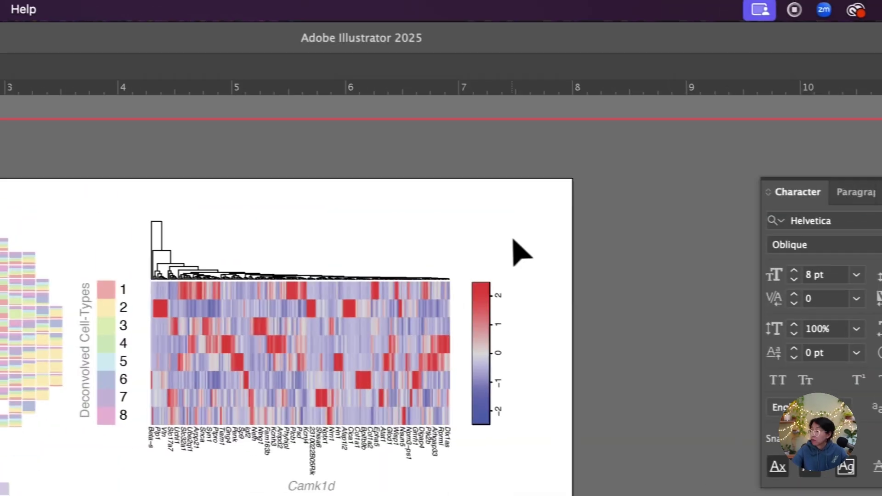
scroll(175, 260, "up", 3)
double_click(204, 276)
left_click(205, 276)
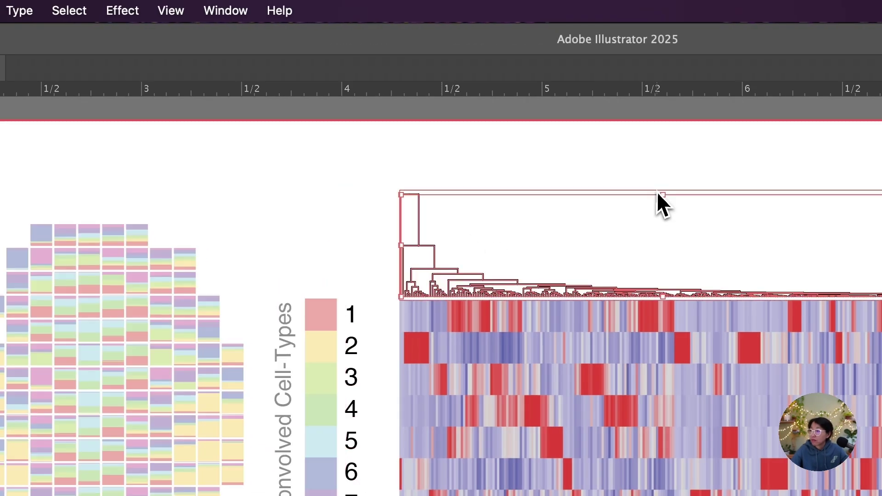
left_click_drag(423, 193, 423, 222)
Align the dendrogram's top with the top of the deconvolved map using a horizontal guide, and delete the guide.
left_click_drag(265, 89, 268, 223)
left_click(763, 289)
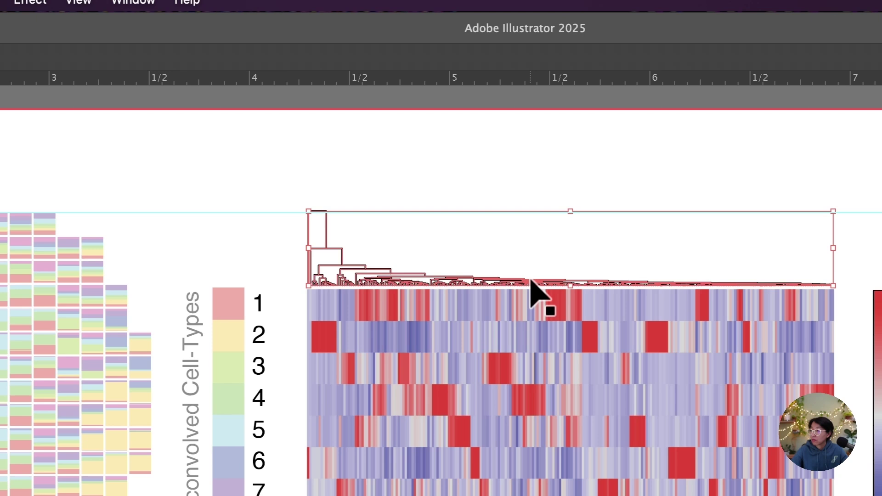
left_click_drag(804, 222, 806, 224)
left_click(489, 214)
left_click_drag(255, 202, 250, 241)
key("Delete")
Delete the black stroke path along the bottom edge of the heatmap's colour bar.
scroll(542, 361, "down", 3)
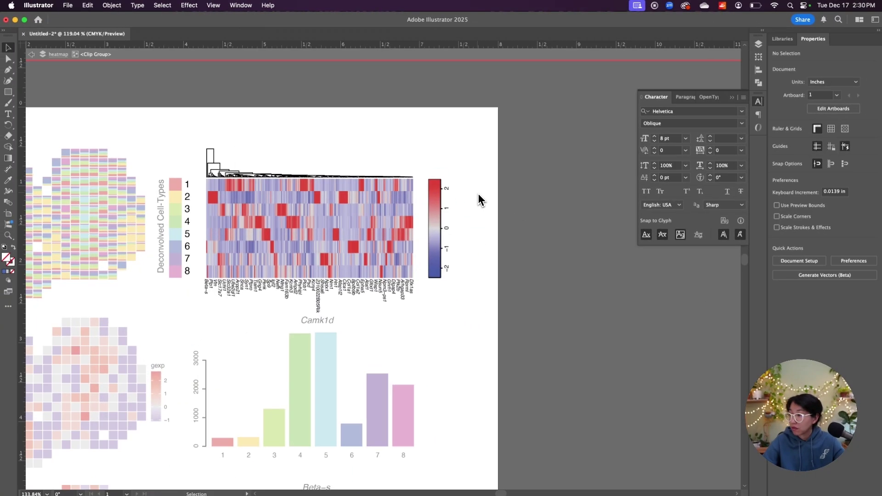
scroll(478, 193, "up", 3)
left_click(429, 193)
left_click(437, 198)
scroll(436, 198, "up", 3)
left_click(406, 394)
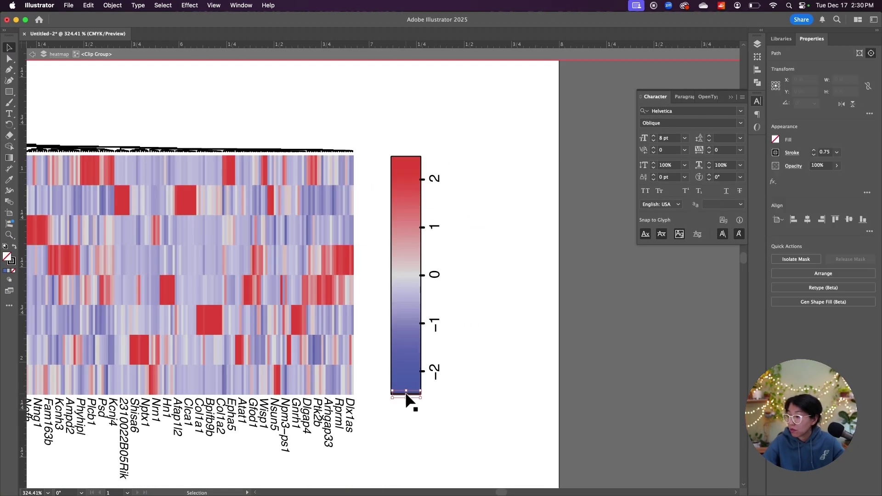
key("Delete")
Rotate the heatmap colour bar's labels 2 to −2 upright and place them beside their ticks.
left_click_drag(447, 385, 423, 162)
left_click(432, 171)
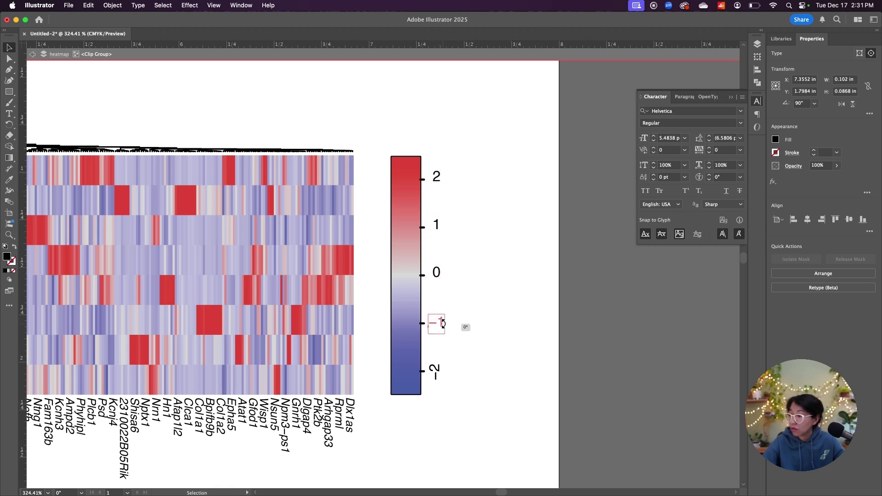
left_click_drag(441, 360, 461, 374)
left_click(460, 319)
left_click_drag(449, 171, 438, 285)
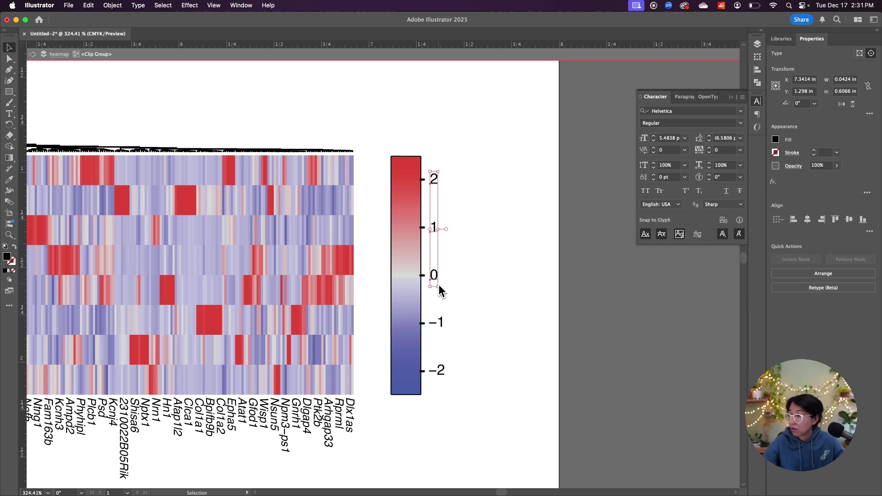
left_click(483, 263)
Examine the heatmap's colour bar up close and against the whole figure, and leave the isolated group.
scroll(492, 260, "down", 5)
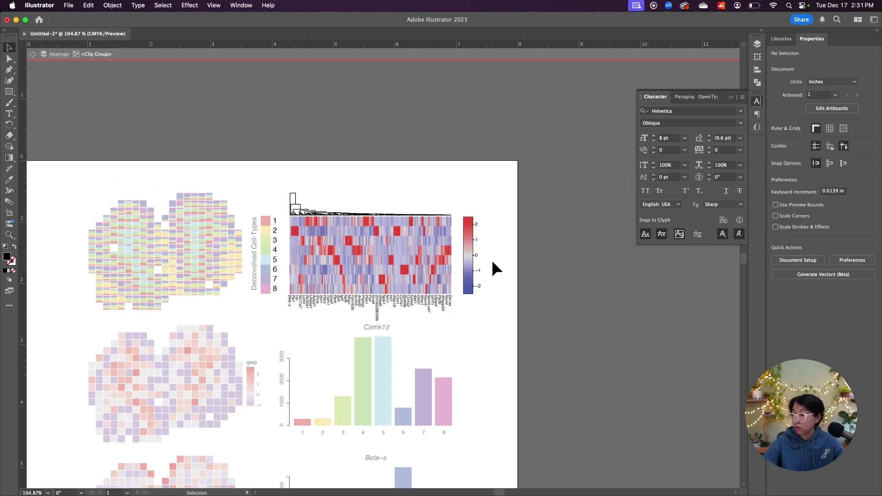
scroll(491, 260, "up", 3)
left_click(438, 197)
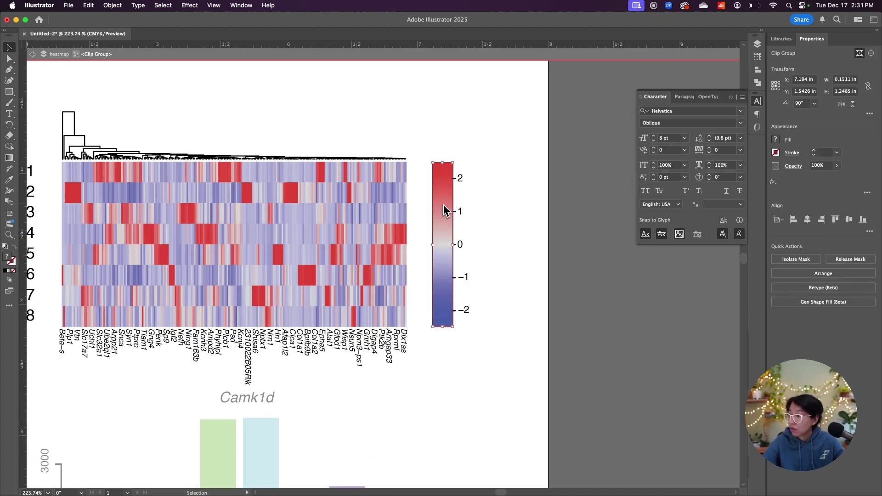
scroll(461, 156, "up", 2)
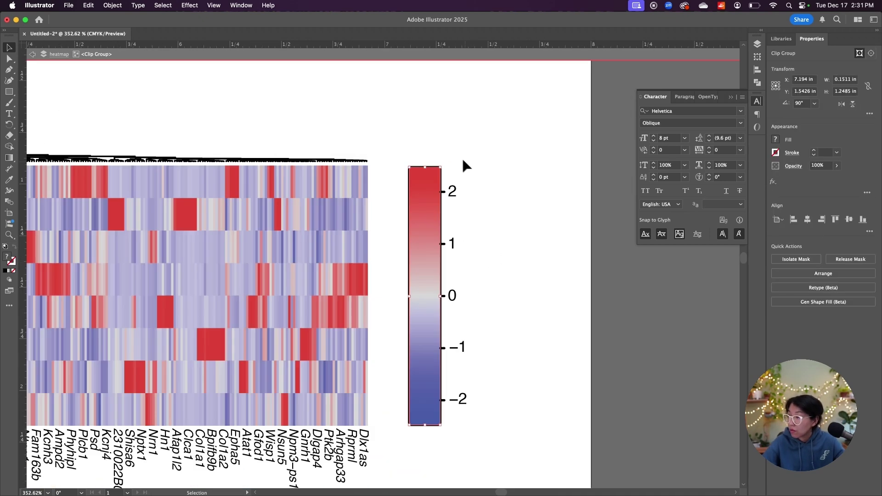
left_click(499, 196)
scroll(499, 195, "down", 5)
scroll(477, 219, "down", 2)
double_click(455, 244)
scroll(455, 244, "down", 1)
scroll(456, 243, "down", 1)
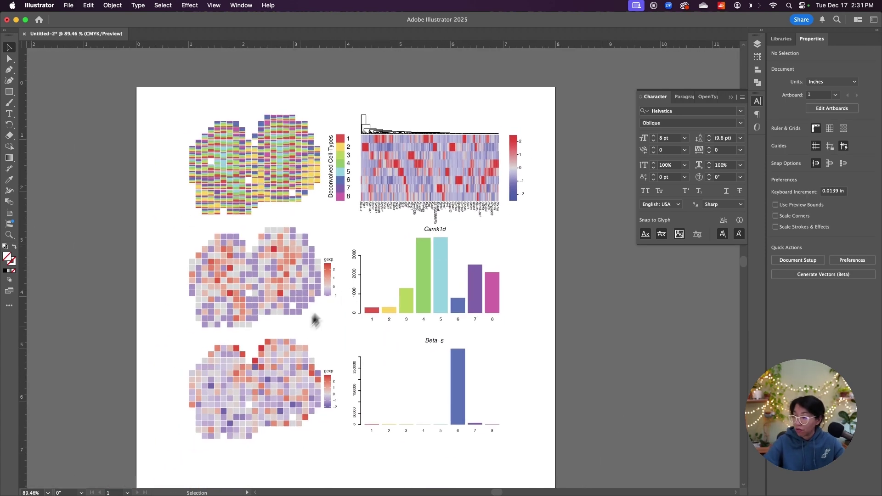
Change the Camk1d map's legend title to "log10(gene counts + 1)" and make the 10 a subscript.
double_click(329, 261)
double_click(329, 261)
scroll(329, 262, "up", 3)
double_click(326, 259)
double_click(323, 257)
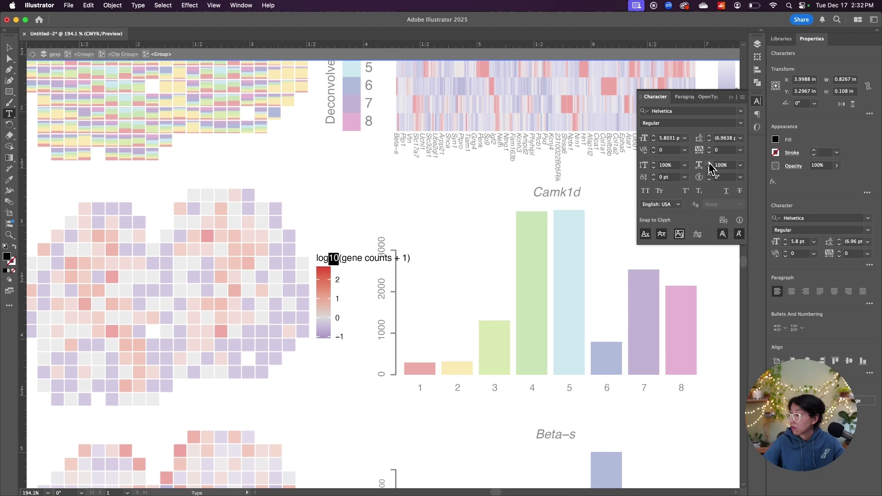
Rotate the legend title to read vertically beside the Camk1d map's colour bar, and nudge the whole legend right and up.
left_click(9, 47)
left_click_drag(362, 249, 348, 258)
left_click_drag(361, 250, 309, 292)
key("super+a")
key("shift+Right")
key("shift+Up")
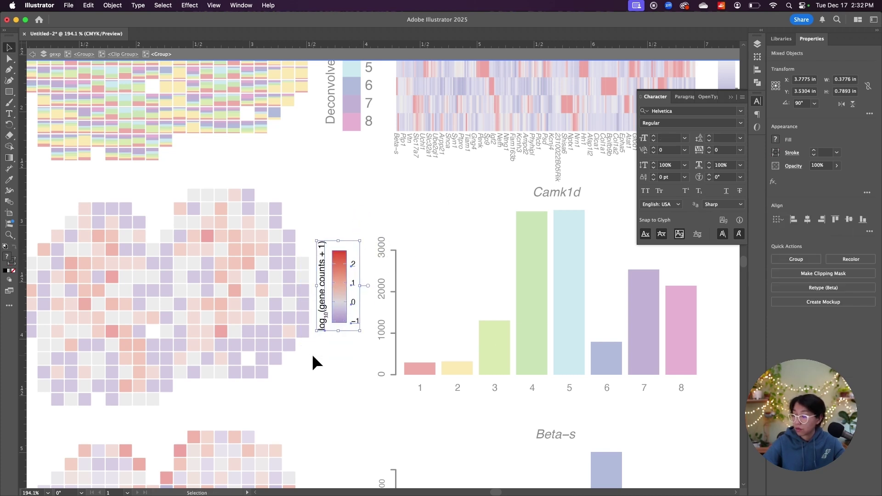
left_click(320, 360)
scroll(323, 321, "down", 3)
double_click(322, 336)
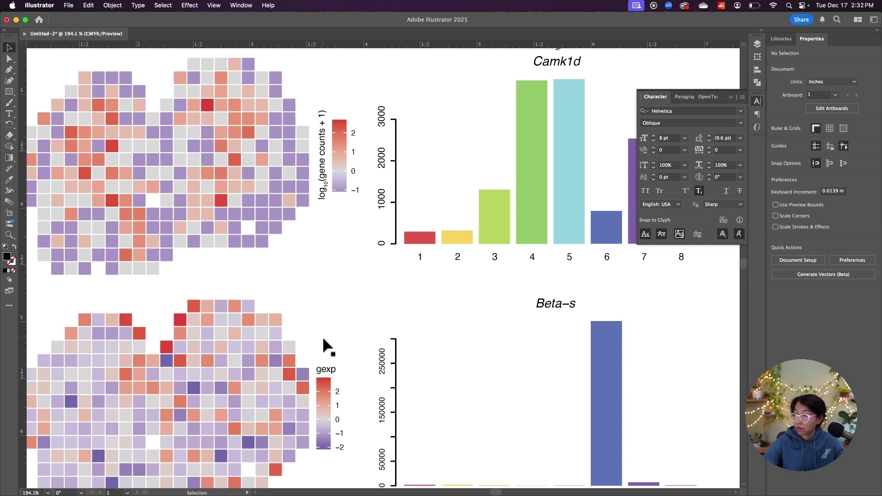
Copy the Camk1d map's vertical legend title and remove the "gexp" title from the Beta-s map's legend.
double_click(331, 183)
double_click(325, 171)
double_click(324, 170)
key("Escape")
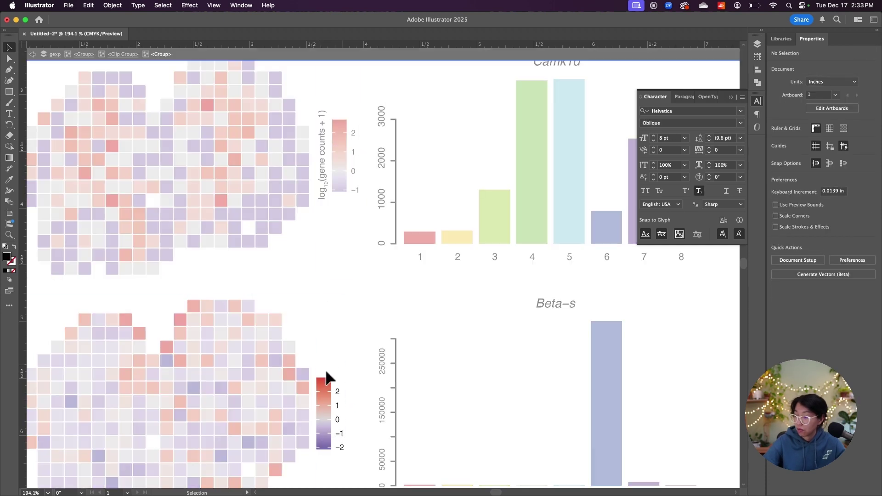
Nudge the Beta-s map's legend right and up, and place the copied "log10(gene counts + 1)" title beside its colour bar.
left_click_drag(347, 358, 315, 455)
key("shift+Right")
key("shift+Up")
key("super+f")
left_click_drag(322, 159, 313, 403)
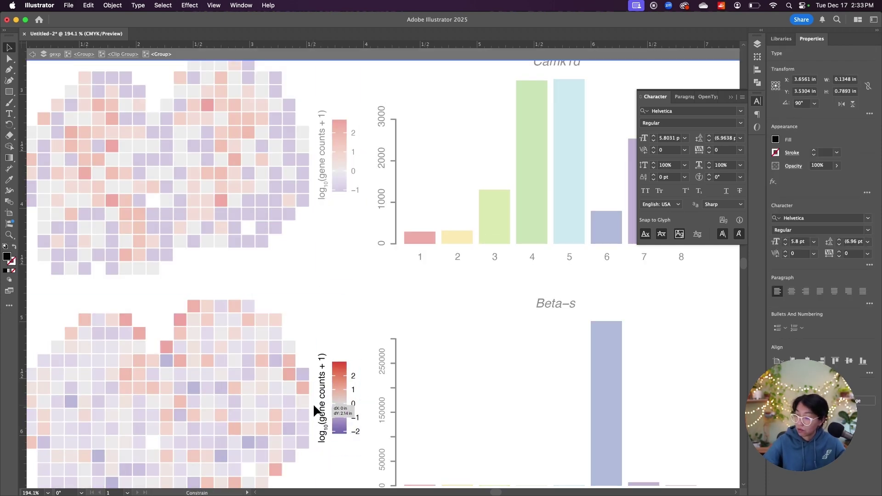
left_click(342, 307)
double_click(342, 308)
scroll(351, 303, "down", 5)
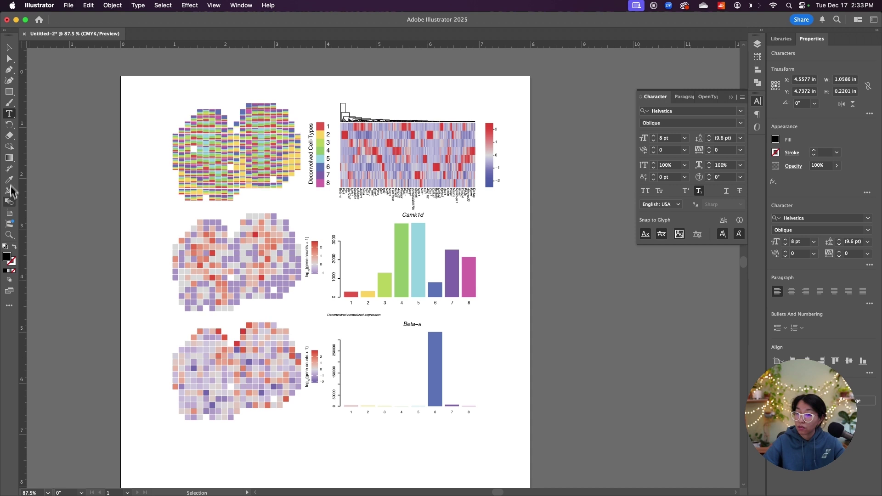
Match the "Deconvolved normalized expression" text to the existing label styles and set it vertically as both bar charts' y-axis title.
key("super+a")
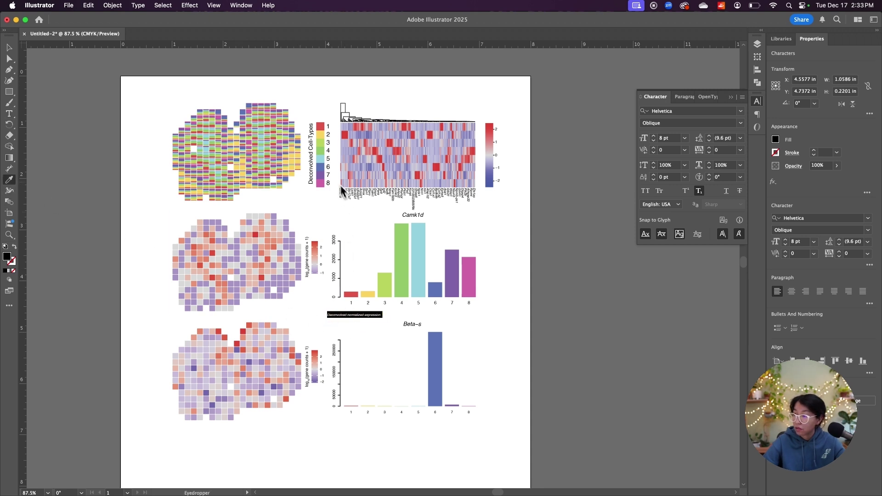
left_click(312, 162)
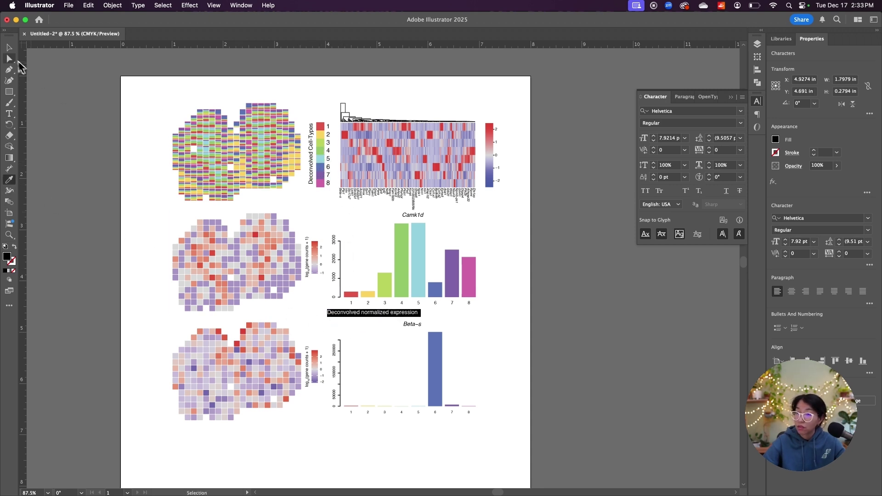
left_click(9, 47)
left_click_drag(363, 299, 326, 360)
key("i")
left_click(334, 271)
key("v")
Nudge the heatmap and both bar charts with their axis titles to the right, away from the map legends.
left_click_drag(535, 73, 326, 427)
key("shift+Right")
left_click(309, 110)
Isolate the heatmap group and nudge the cell-type numbers 1 to 8 left, back beside their colour squares.
double_click(335, 124)
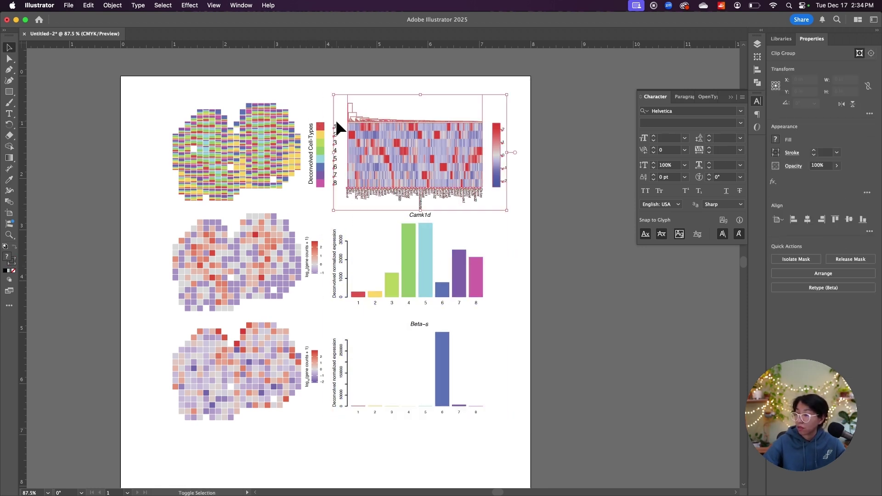
left_click_drag(335, 120, 335, 192)
key("shift+Left")
double_click(334, 77)
double_click(496, 174)
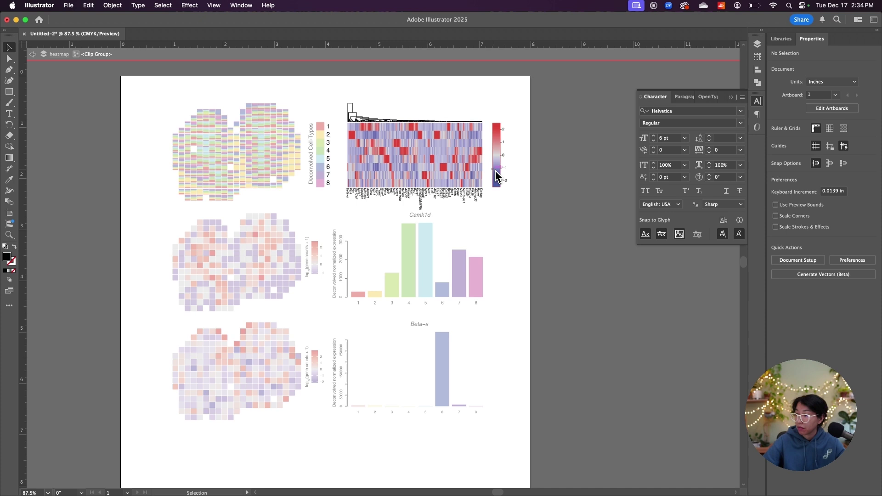
double_click(262, 221)
Duplicate the Camk1d chart's y-axis title, rotate the copy horizontal and place it beneath the chart.
left_click(335, 234)
key("super+c")
key("super+v")
scroll(385, 243, "up", 3)
left_click_drag(393, 225, 448, 287)
left_click_drag(386, 282, 497, 359)
Change the copied title to "Deconvolved cell-types" and place a duplicate of it straight below the Beta-s chart.
double_click(442, 357)
type("cell-types")
key("Escape")
scroll(467, 353, "down", 3)
left_click_drag(423, 352, 448, 473)
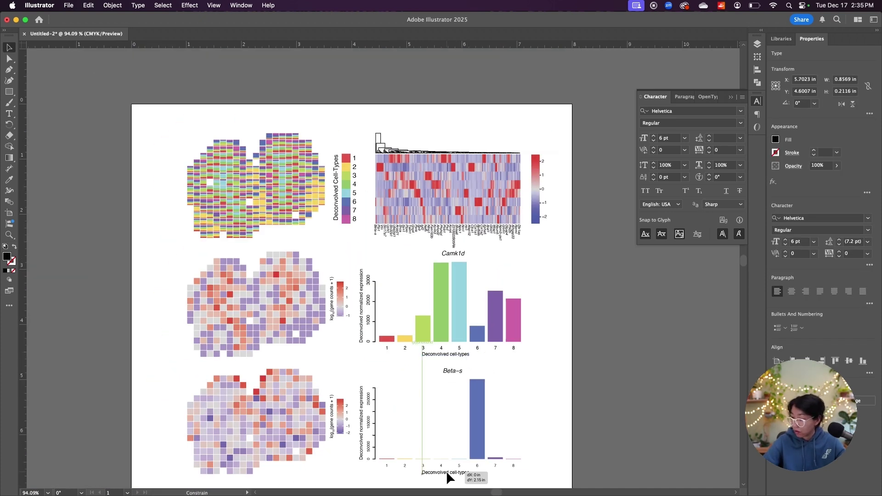
left_click(543, 399)
scroll(542, 398, "down", 2)
Create a new layer and add the panel letter "A" beside the deconvolved map in 18 pt Helvetica Bold.
left_click(757, 44)
left_click(720, 191)
left_click(9, 113)
left_click(228, 162)
type("A")
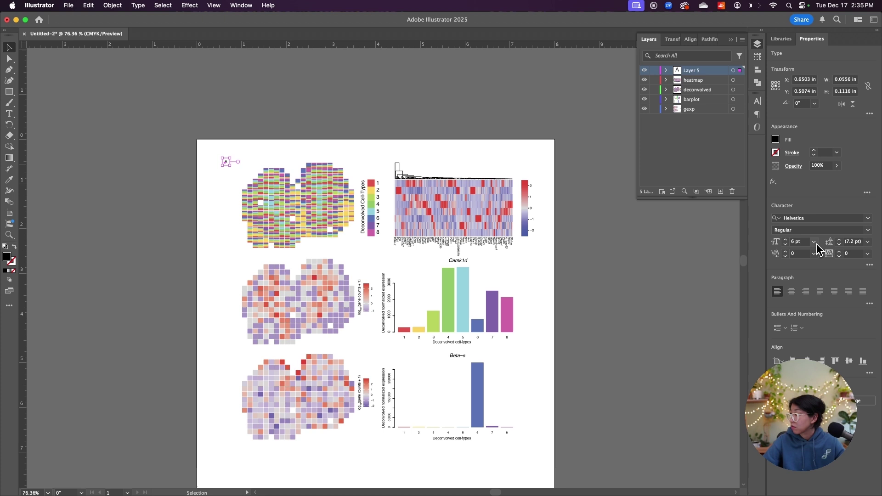
left_click(813, 242)
Duplicate the panel letter A level with it beside the heatmap and change the copy to "B".
left_click_drag(231, 167, 385, 167, "alt")
double_click(385, 168)
type("B")
Duplicate the panel letters A and B down to the Camk1d row and change the copies to "C" and "D".
left_click(230, 170, "shift")
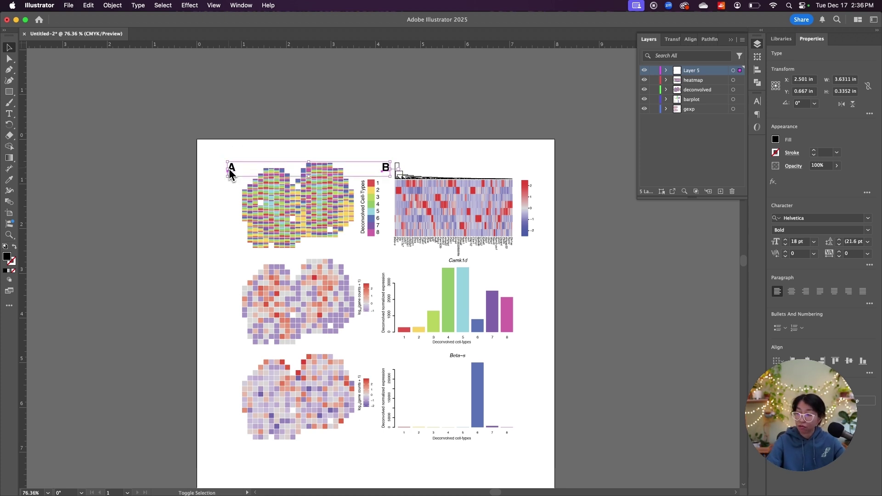
left_click_drag(230, 174, 232, 266, "alt")
left_click(222, 267)
double_click(233, 266)
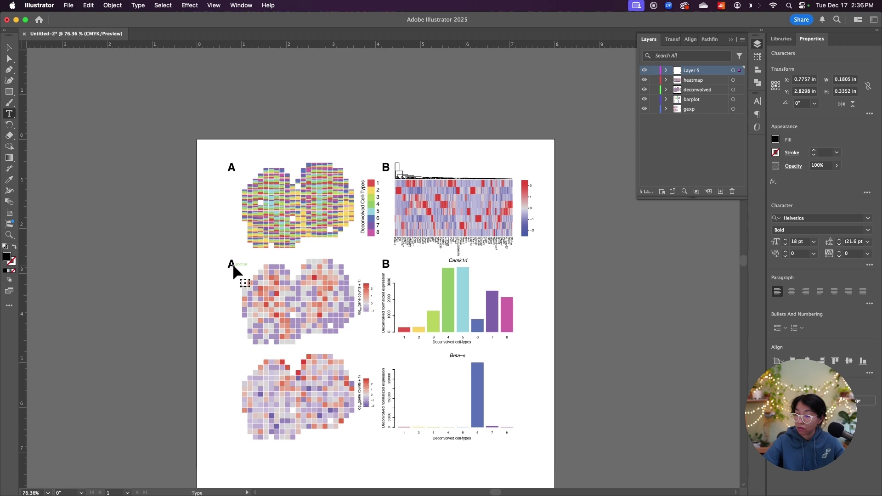
double_click(232, 263)
type("C")
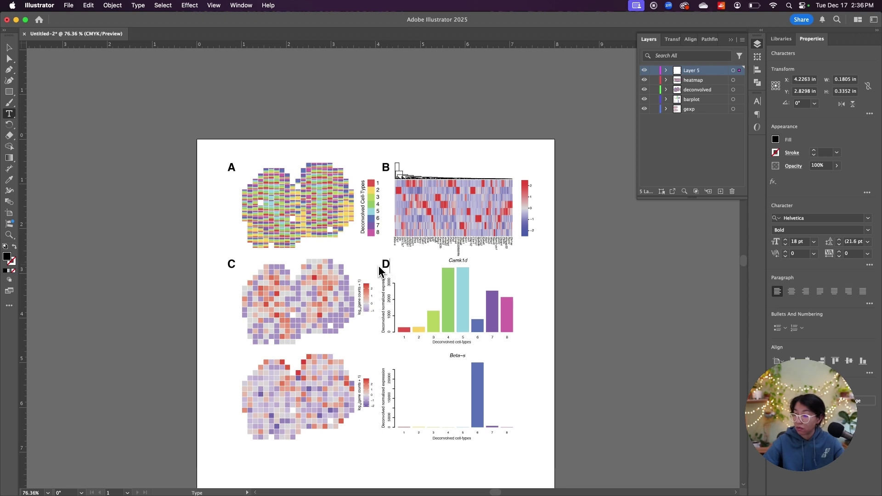
Place a horizontal guide at the top of the Camk1d map and move panel letters C and D up to it.
left_click_drag(216, 240, 477, 258)
left_click(230, 266)
left_click(386, 265, "shift")
key("shift+Up")
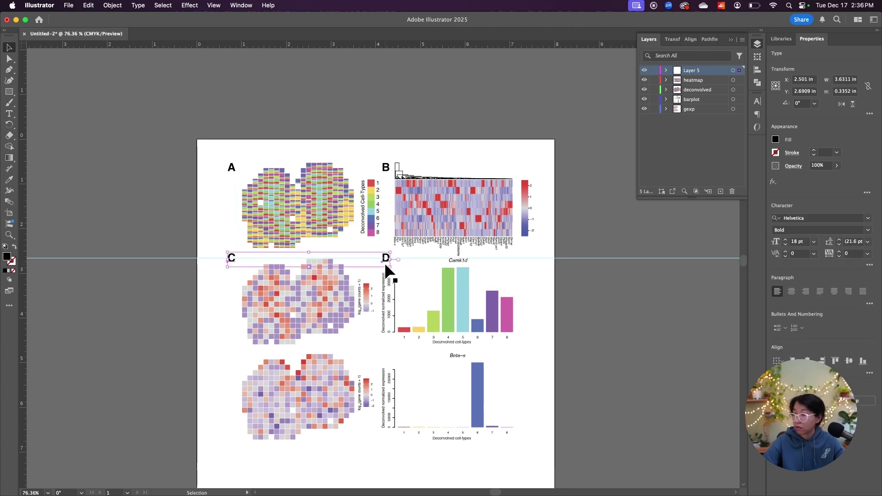
Move the horizontal guide to the top of the deconvolved map and raise panel letters A and B to it.
left_click_drag(207, 258, 265, 163)
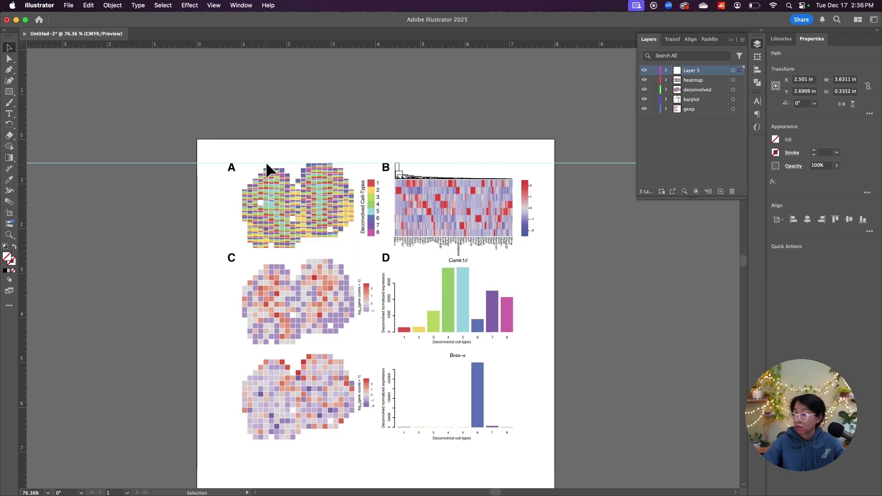
left_click(242, 169)
left_click(386, 170, "shift")
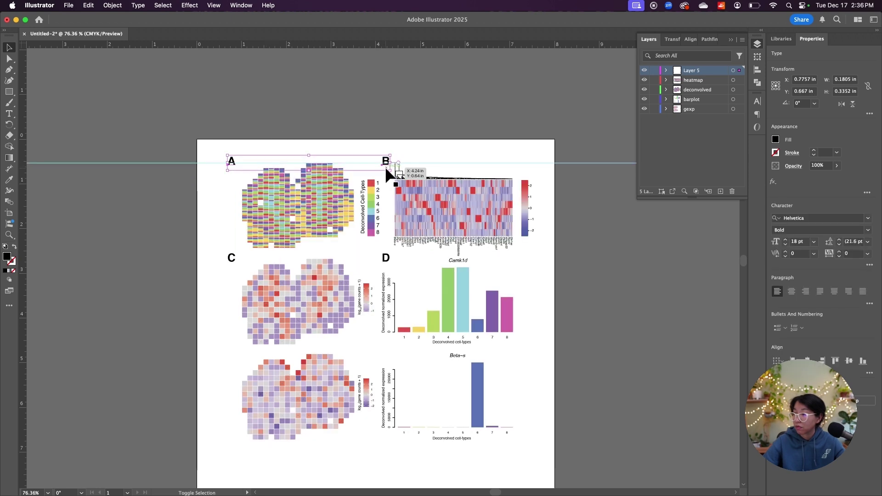
Shift the Camk1d and Beta-s rows, together with panel letters C and D, slightly down from the top row.
left_click(455, 142)
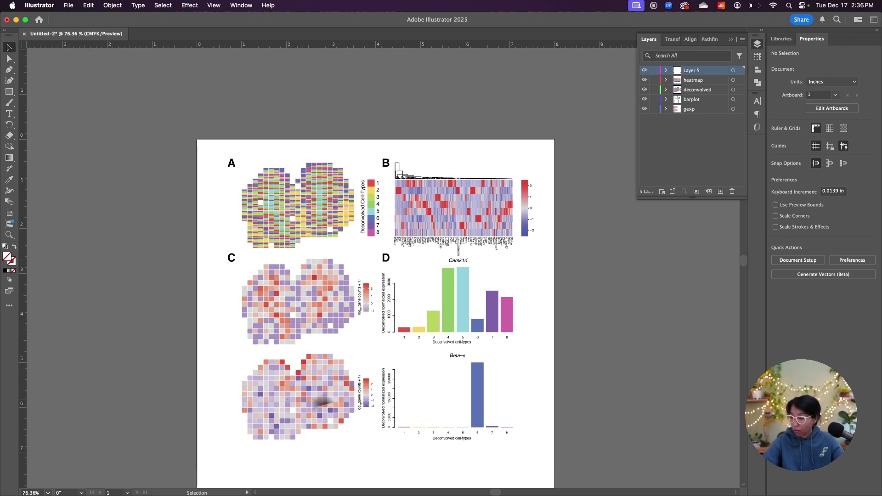
left_click_drag(205, 438, 553, 258)
key("shift+Down")
left_click(541, 250)
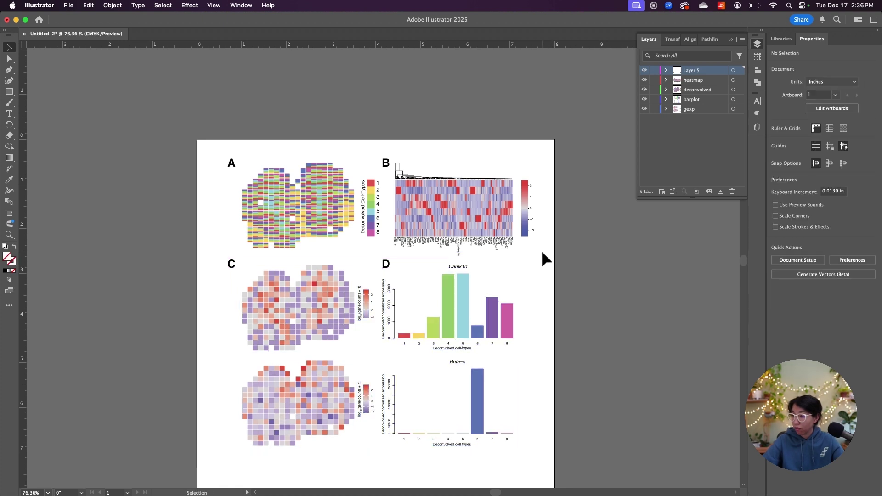
Move the whole figure up and left on the artboard and enlarge it towards the opposite page margin.
key("super+a")
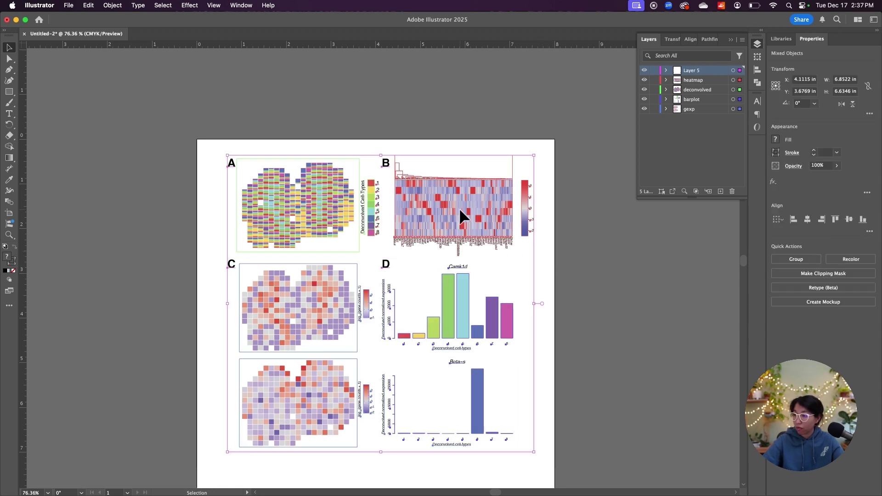
left_click_drag(459, 207, 448, 203)
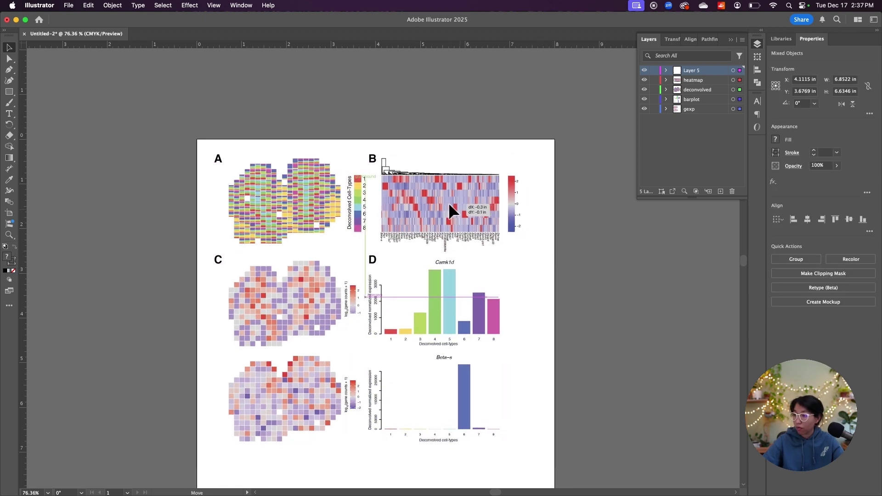
left_click_drag(521, 448, 547, 466)
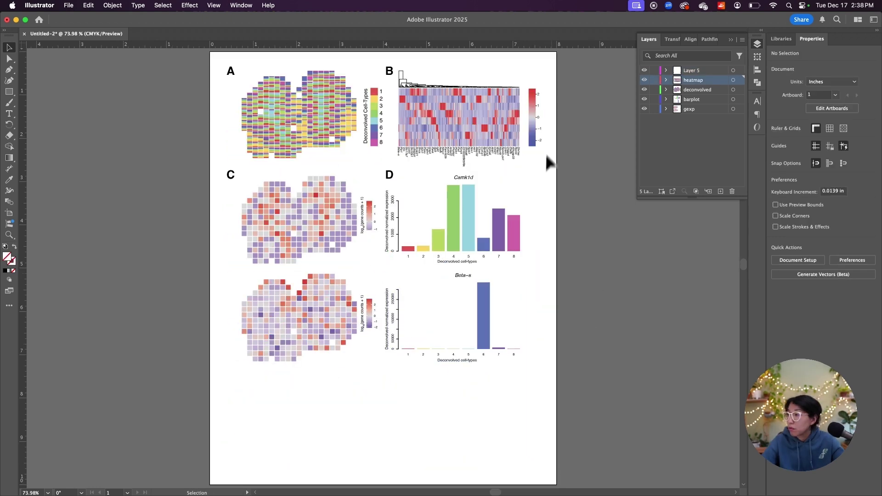
Rotate the heatmap's colour bar with its tick labels to horizontal and place it above the heatmap's upper-right part.
double_click(533, 102)
left_click_drag(522, 84, 545, 120)
left_click_drag(491, 75, 493, 74)
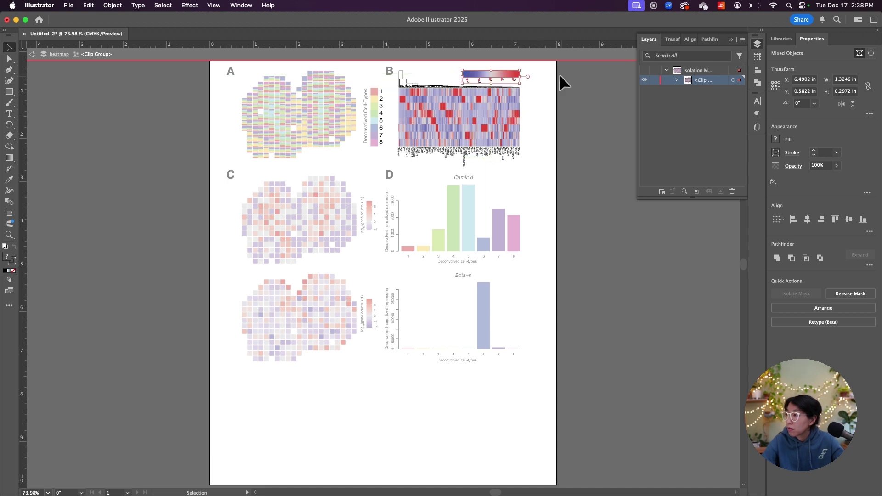
double_click(545, 78)
Add the text "gene expression Z-score" above the heatmap's colour bar.
scroll(541, 78, "up", 2)
scroll(542, 78, "up", 4)
key("t")
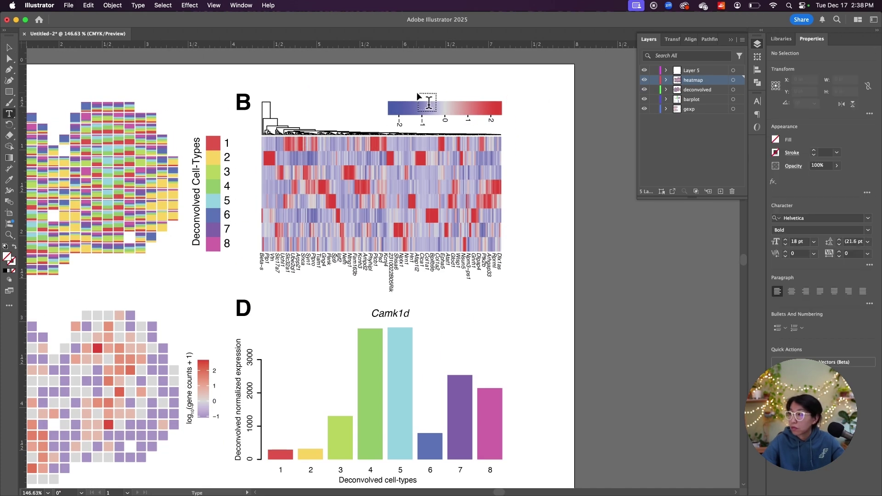
left_click(418, 94)
type("gene expression Z-sc")
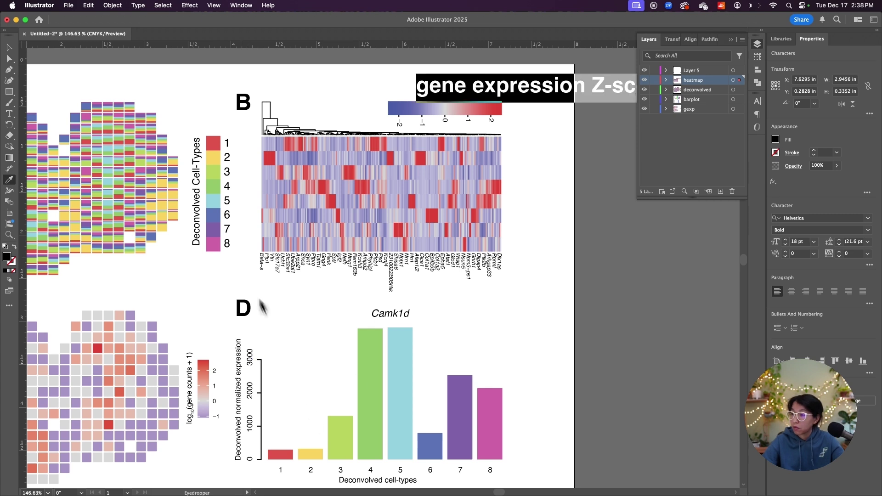
Match the Z-score title's text style to the Camk1d map's legend title and position it over the colour bar.
left_click(191, 370)
left_click(8, 47)
left_click_drag(465, 95, 465, 95)
left_click(467, 130)
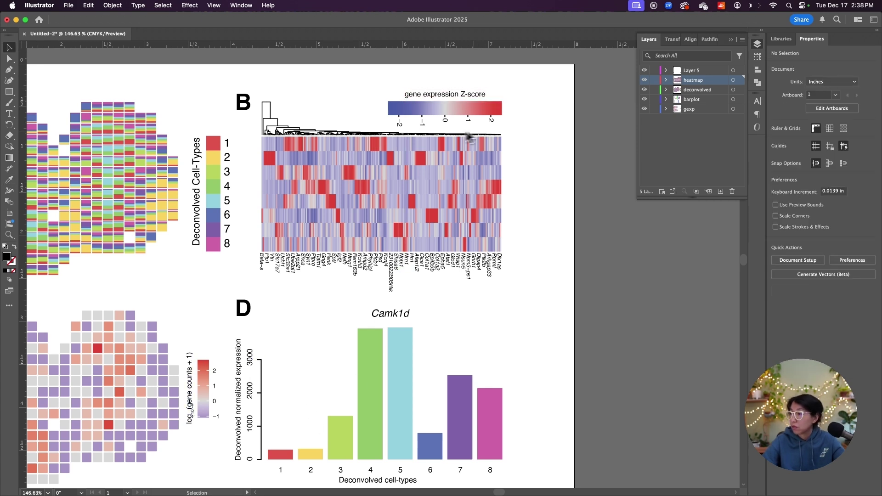
Rotate the heatmap colour bar's tick labels from -2 to 2 upright and place each under its tick.
double_click(399, 124)
scroll(404, 126, "up", 3)
left_click_drag(405, 117, 391, 110)
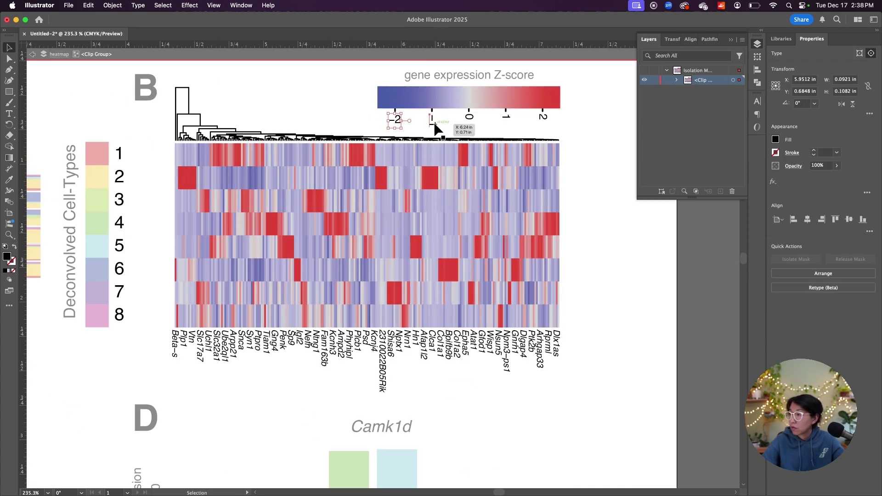
left_click(433, 121)
left_click_drag(444, 120, 432, 108)
left_click(470, 117)
left_click(505, 115)
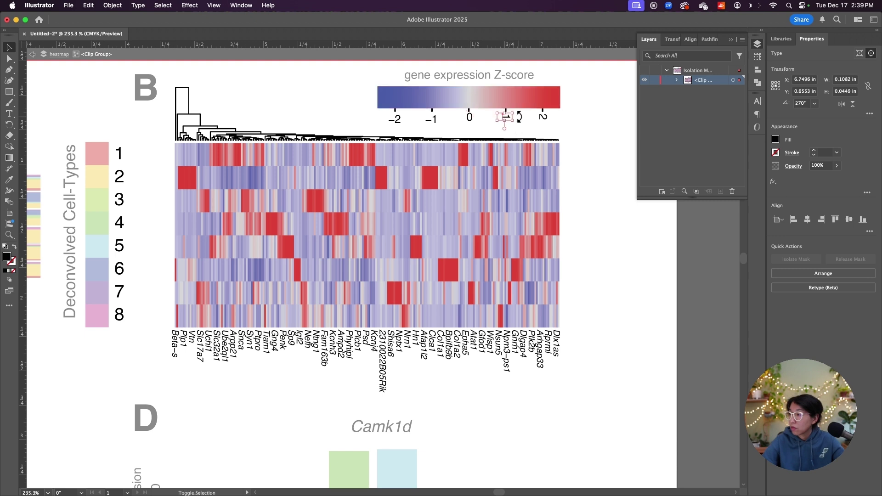
left_click(543, 117)
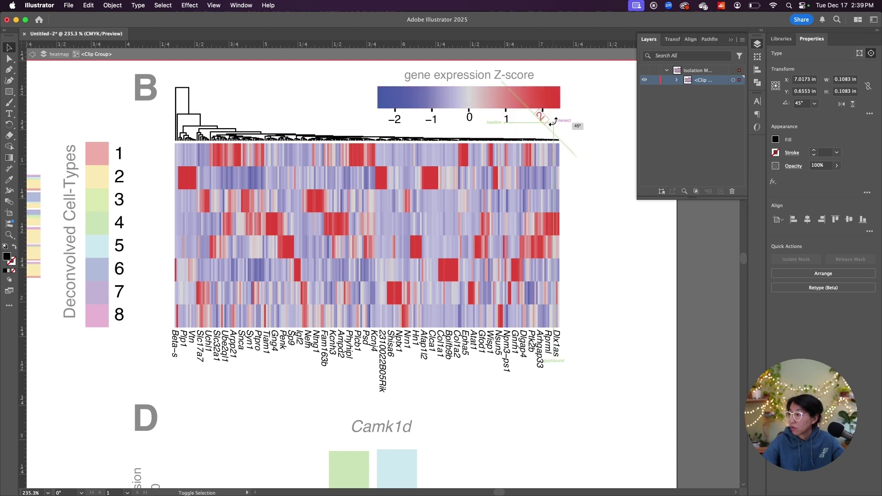
left_click_drag(553, 121, 498, 129)
Align the colour bar's tick labels on their vertical centres and leave the heatmap group.
left_click(849, 220)
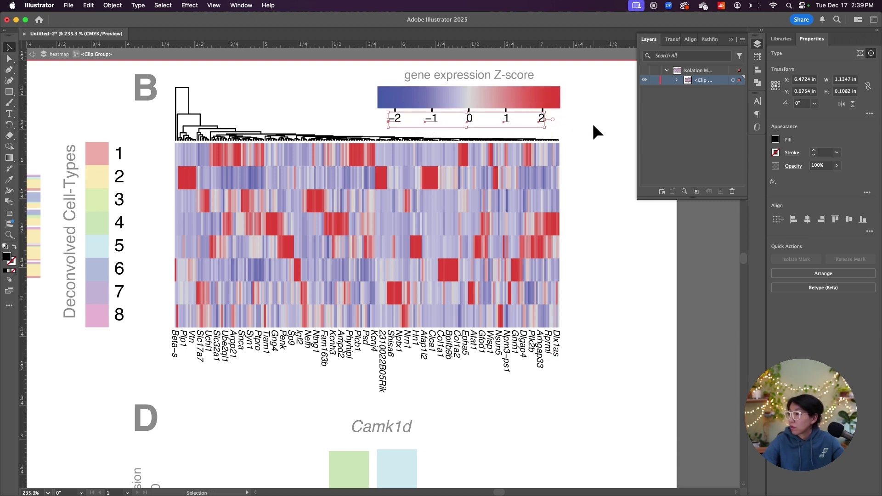
left_click(592, 121)
key("super+0")
double_click(577, 131)
Match the Z-score title's text style to panel A's legend title and change the latter to "deconvolved cell-types".
scroll(577, 132, "down", 3)
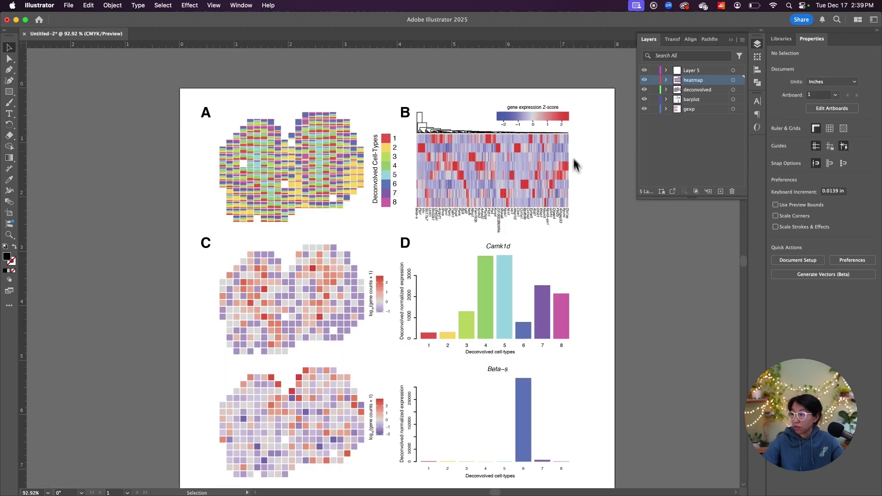
scroll(574, 166, "down", 1)
left_click(524, 93)
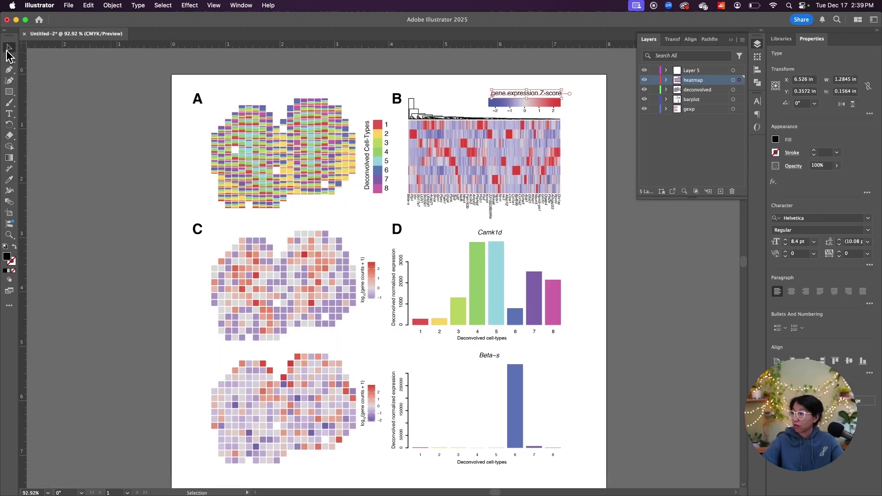
double_click(367, 152)
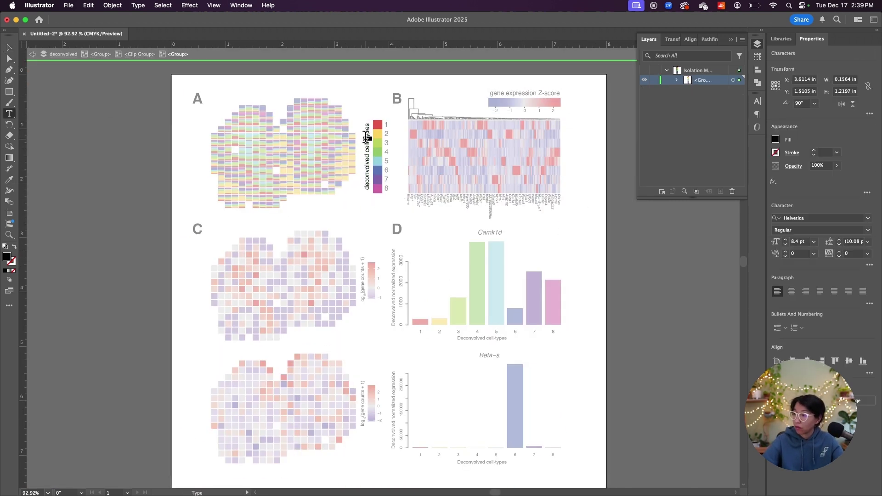
left_click(12, 50)
double_click(362, 285)
right_click(362, 289)
key("super+a")
right_click(369, 310)
left_click(579, 349)
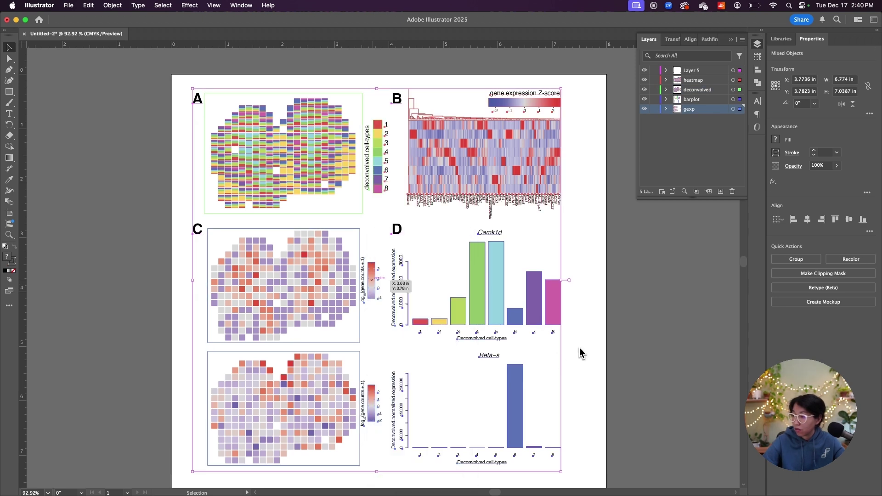
Match the text style of the Camk1d map's legend title to panel A's "deconvolved cell-types" title.
left_click(362, 282)
double_click(362, 282)
key("i")
left_click(366, 186)
left_click(10, 50)
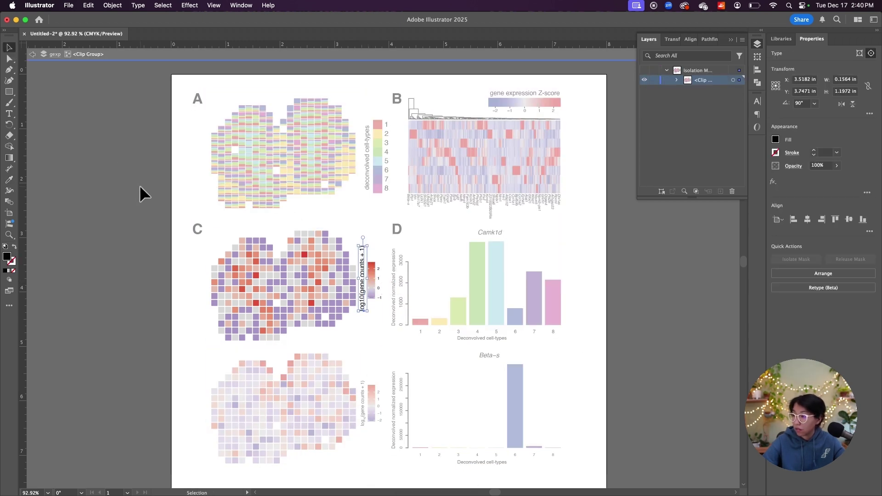
double_click(139, 185)
Format the "10" in the Camk1d map's log10(gene counts + 1) title as subscript.
double_click(362, 298)
double_click(362, 299)
left_click_drag(362, 303, 362, 295)
left_click(756, 101)
left_click(698, 190)
left_click(9, 48)
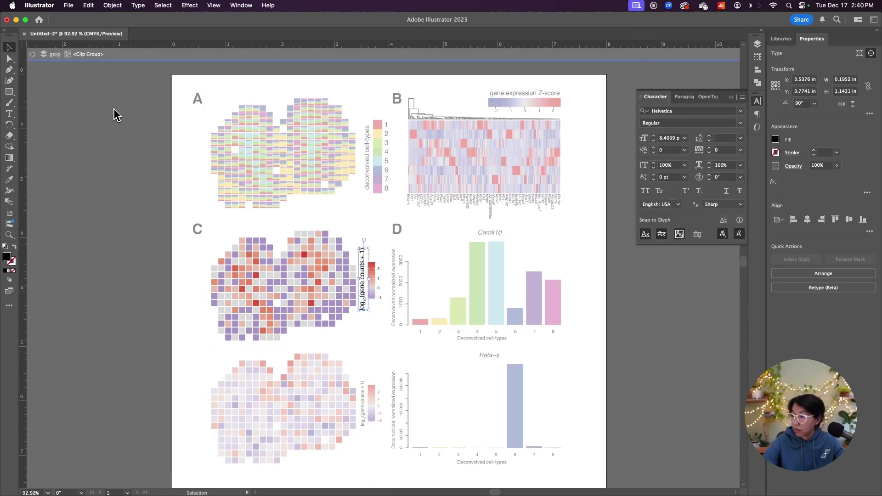
double_click(114, 109)
Match the Beta-s map's legend title to the text style of the Camk1d map's legend title.
double_click(362, 402)
left_click(360, 268)
left_click(9, 47)
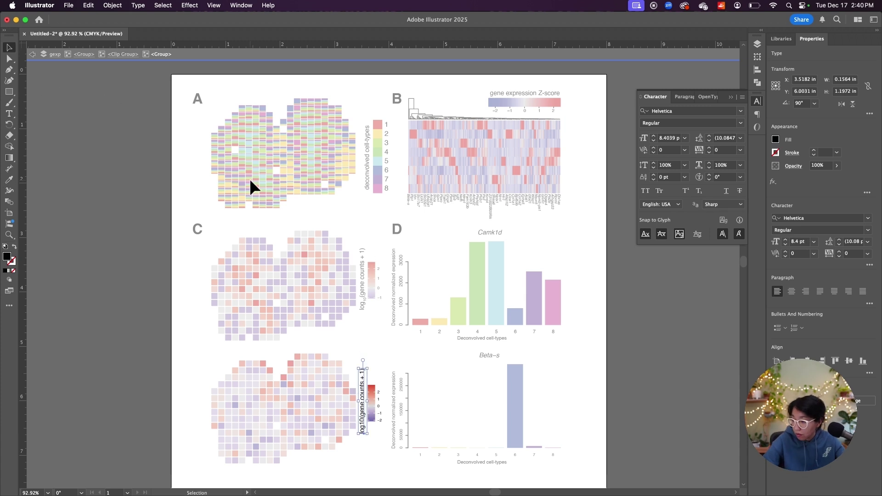
left_click(249, 178)
Format the "10" in the Beta-s map's log10(gene counts + 1) title as subscript.
double_click(362, 425)
left_click_drag(362, 431, 362, 423)
left_click(699, 191)
left_click(9, 47)
double_click(160, 102)
Match the Beta-s map legend's tick labels to the text style of the Beta-s bar plot's y-axis numbers.
double_click(376, 423)
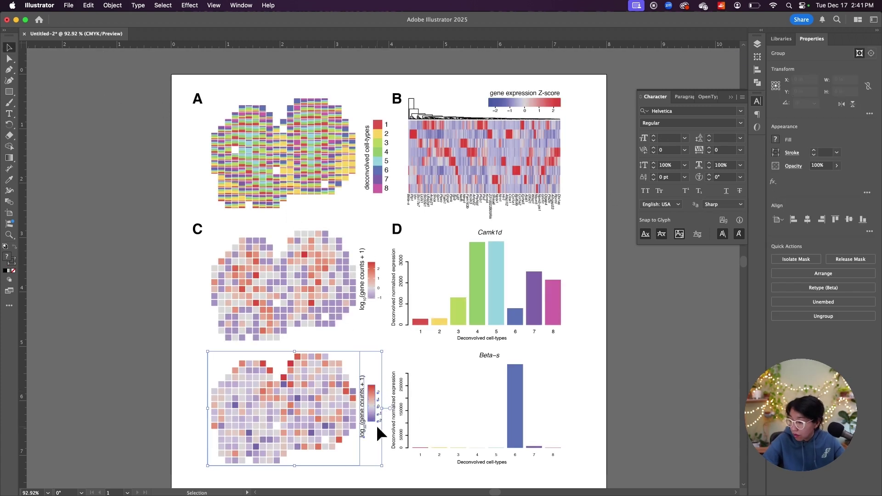
scroll(377, 415, "up", 8)
double_click(378, 415)
double_click(378, 415)
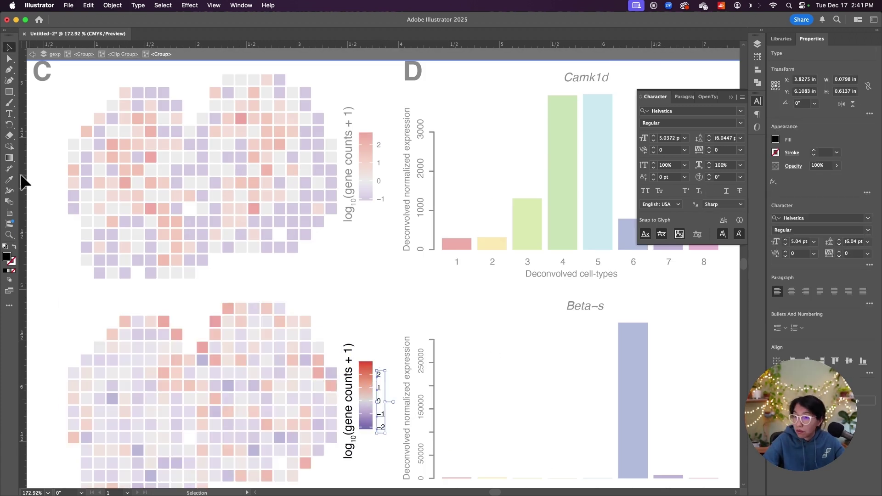
left_click(9, 179)
left_click(421, 367)
left_click(10, 48)
Match both gene maps' legend tick labels to the text style of the Camk1d bar plot's y-axis numbers.
double_click(380, 198)
double_click(381, 201)
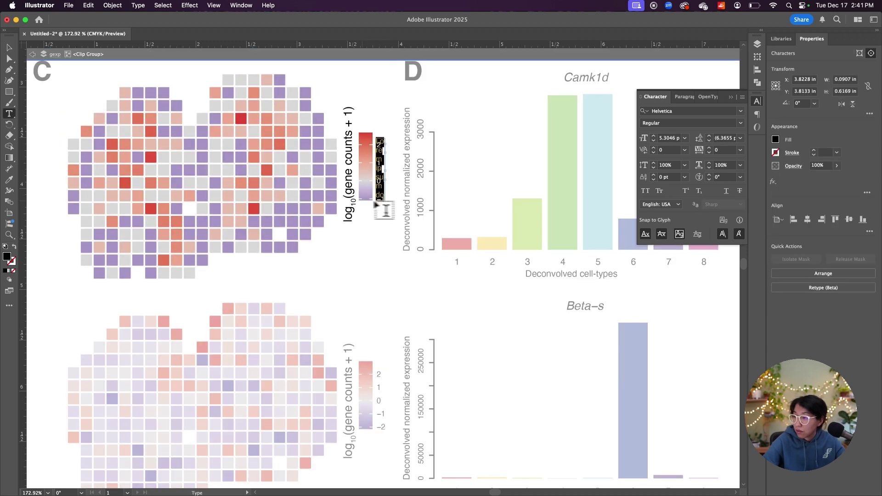
key("Escape")
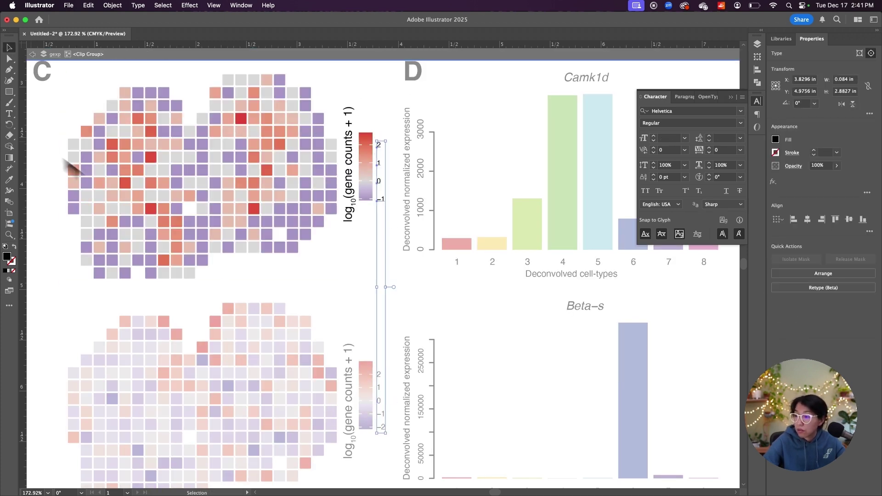
left_click(10, 180)
left_click(421, 172)
left_click(9, 47)
double_click(373, 258)
scroll(376, 258, "down", 5)
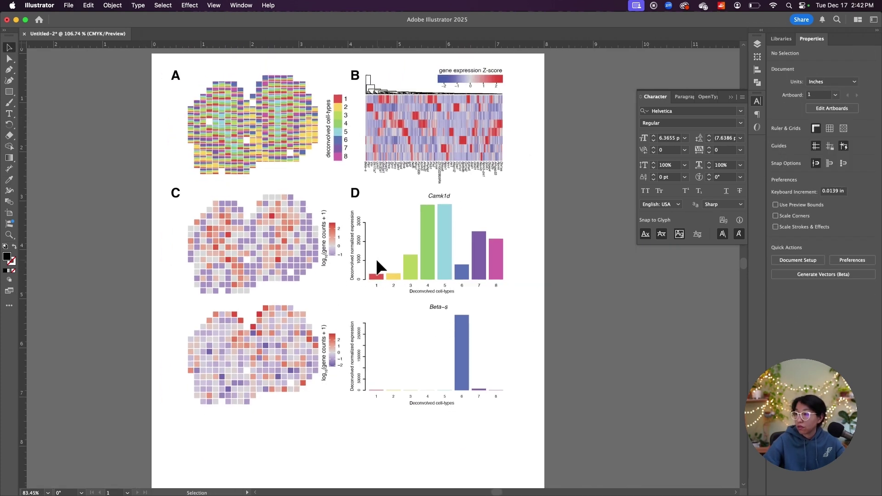